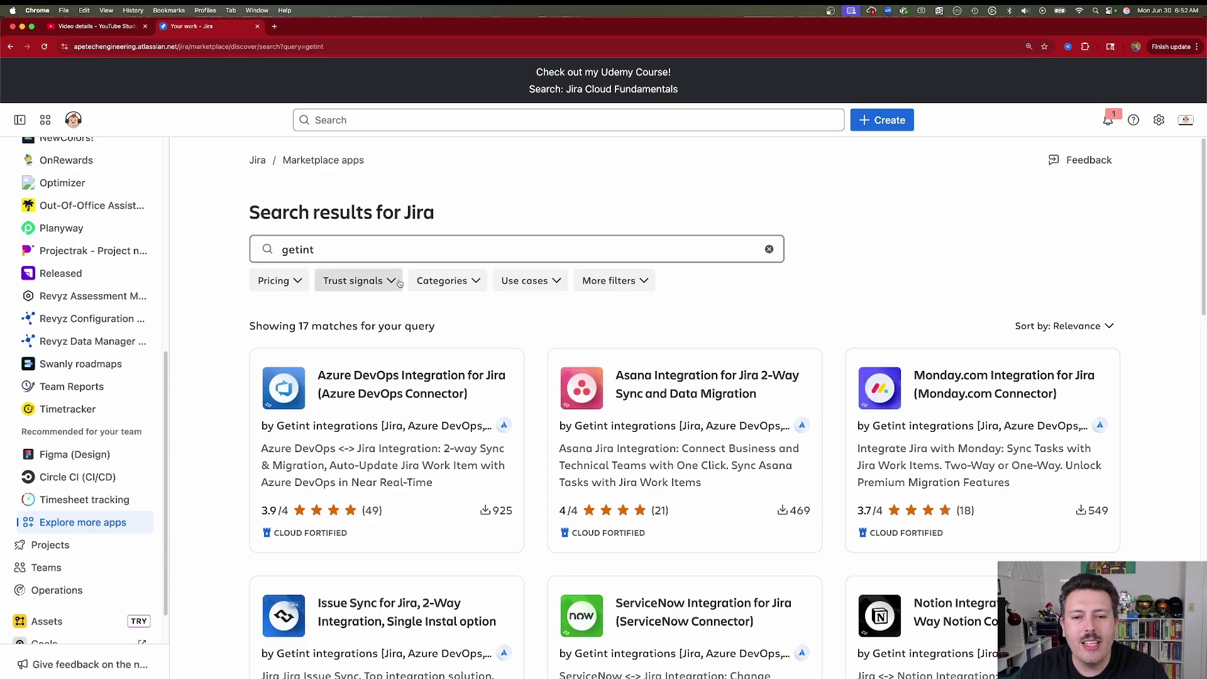
Step: Browse the Getint results in the Jira marketplace and open the Salesforce Integration for Jira (Salesforce Connector) listing
{"action": "scroll", "coordinate": [859, 438], "scroll_direction": "down", "scroll_amount": 3}
{"action": "scroll", "coordinate": [860, 438], "scroll_direction": "down", "scroll_amount": 2}
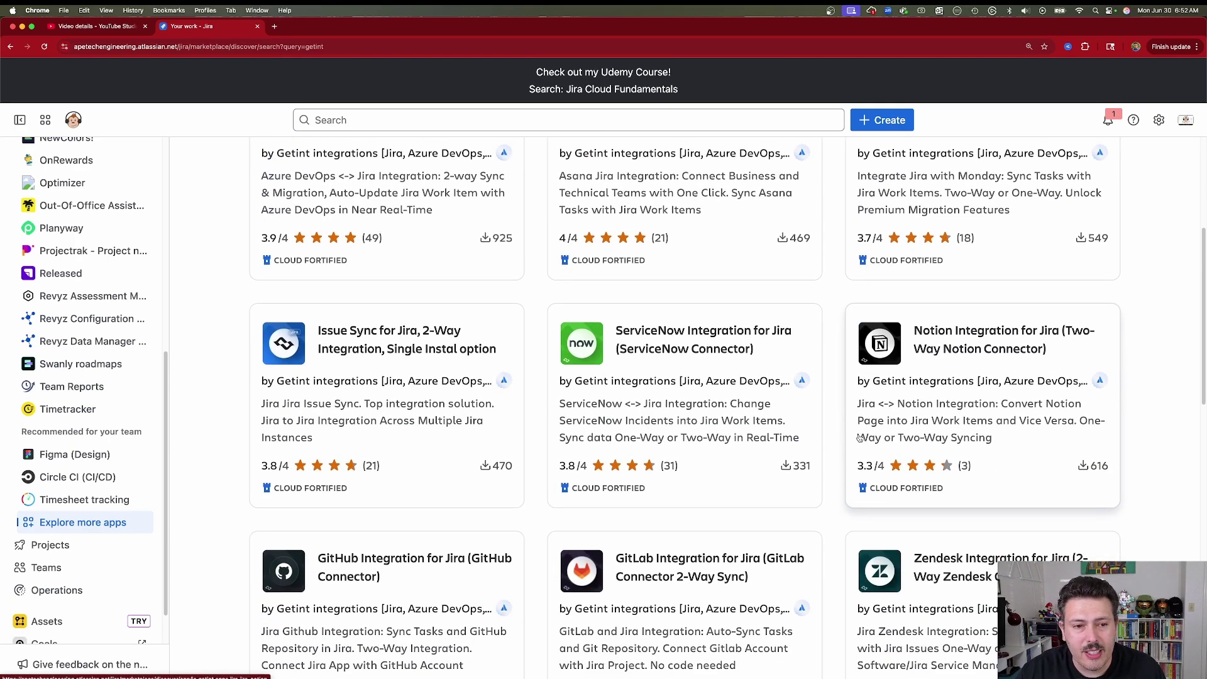
{"action": "scroll", "coordinate": [860, 438], "scroll_direction": "up", "scroll_amount": 3}
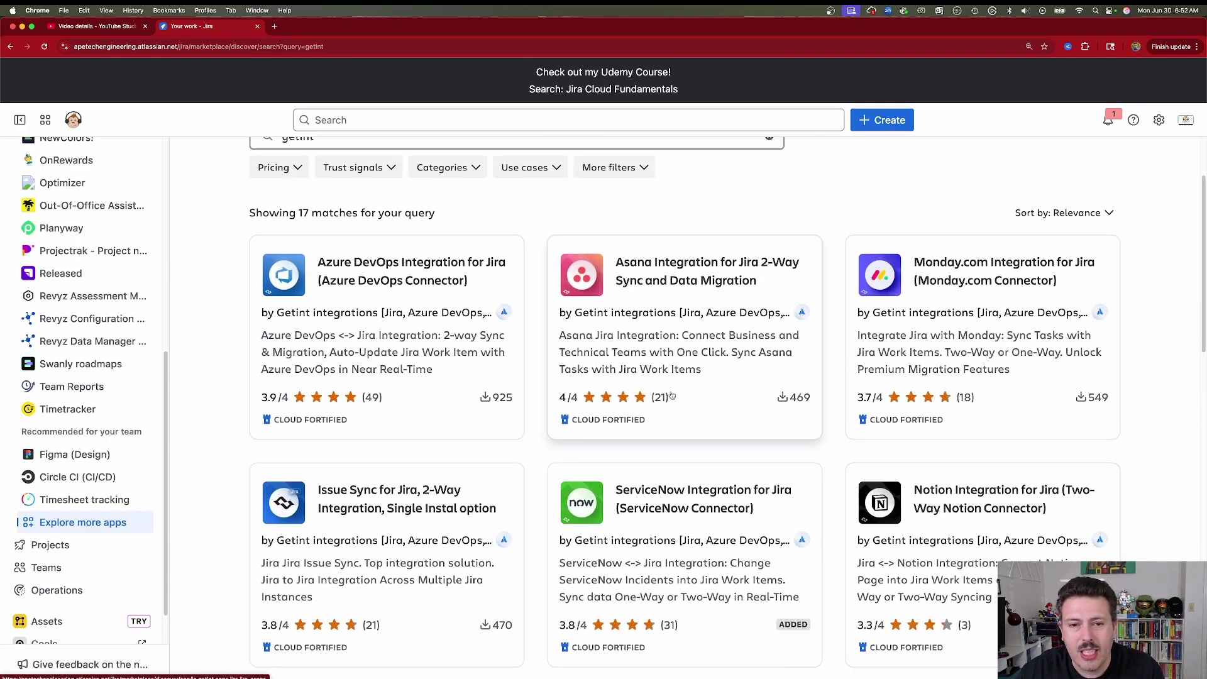
{"action": "scroll", "coordinate": [978, 352], "scroll_direction": "down", "scroll_amount": 3}
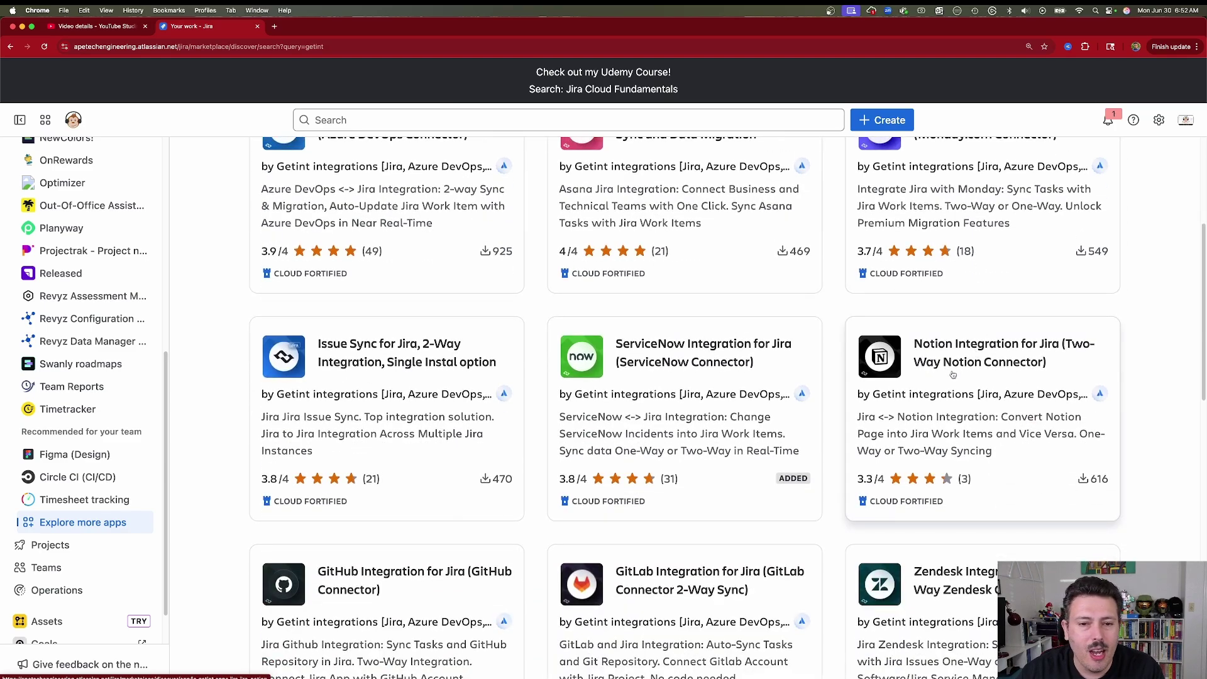
{"action": "scroll", "coordinate": [721, 429], "scroll_direction": "down", "scroll_amount": 10}
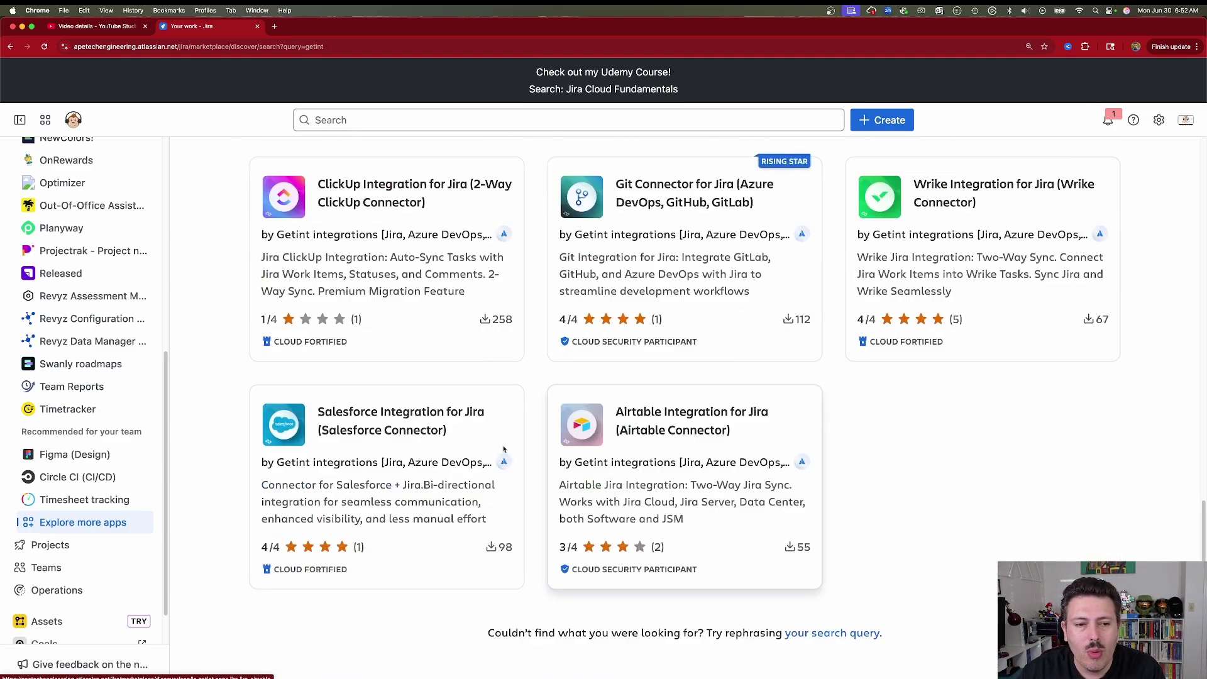
{"action": "left_click", "coordinate": [354, 420]}
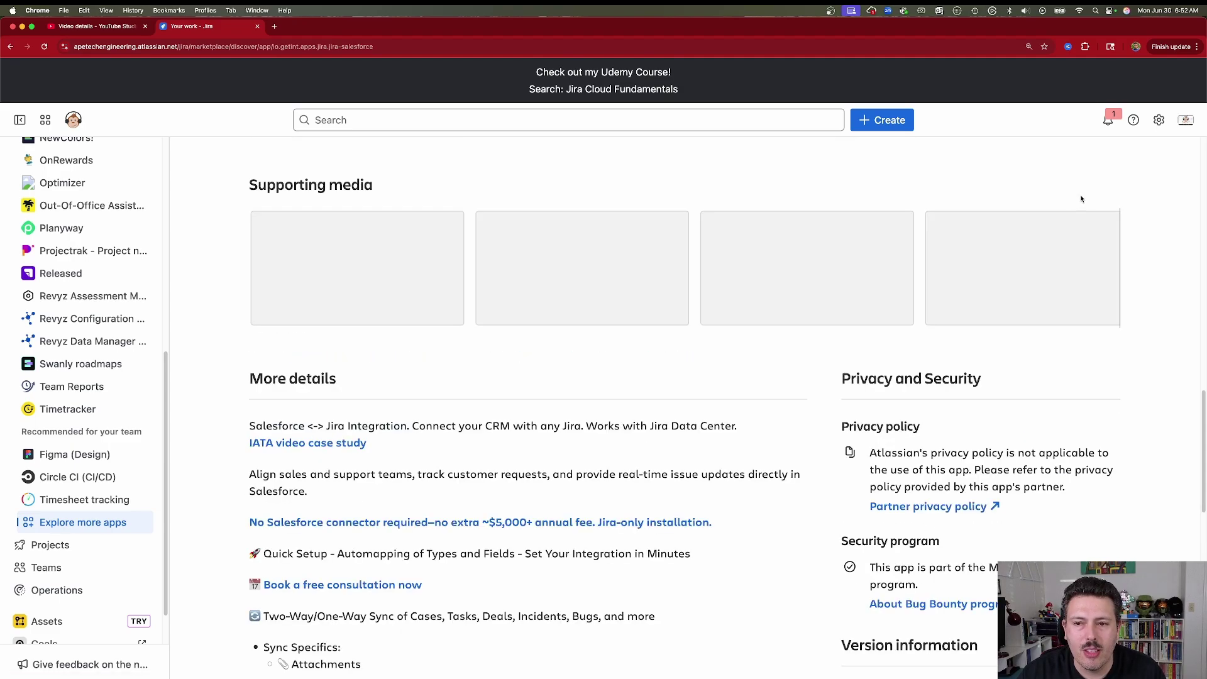
{"action": "scroll", "coordinate": [1075, 214], "scroll_direction": "up", "scroll_amount": 10}
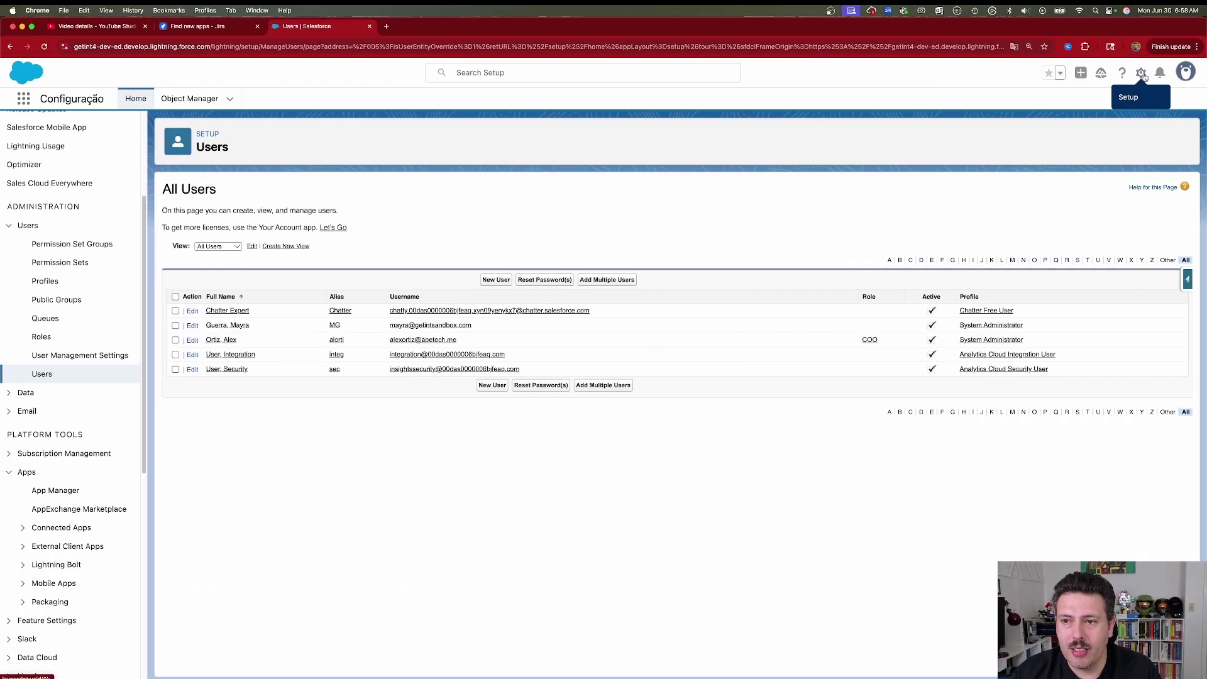
Step: Go to Salesforce Setup and open the External Client App Manager among the external client apps pages
{"action": "left_click", "coordinate": [1142, 75]}
{"action": "left_click", "coordinate": [1097, 116]}
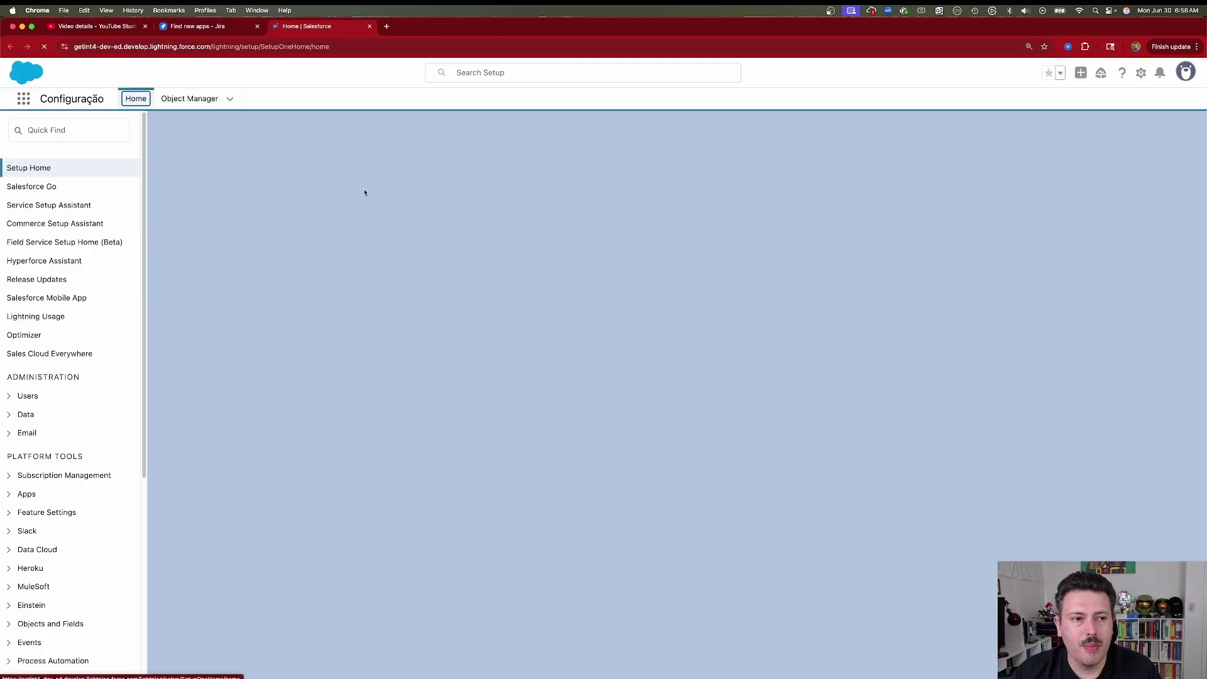
{"action": "scroll", "coordinate": [59, 372], "scroll_direction": "down", "scroll_amount": 4}
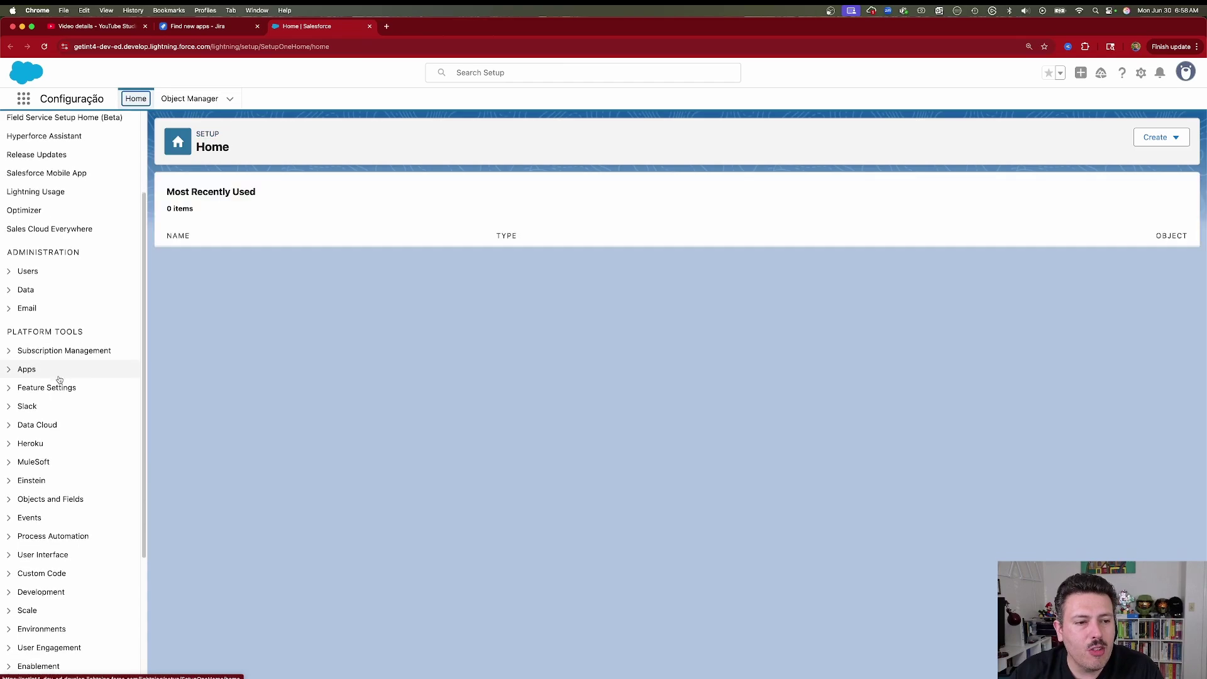
{"action": "left_click", "coordinate": [11, 372]}
{"action": "scroll", "coordinate": [36, 366], "scroll_direction": "down", "scroll_amount": 3}
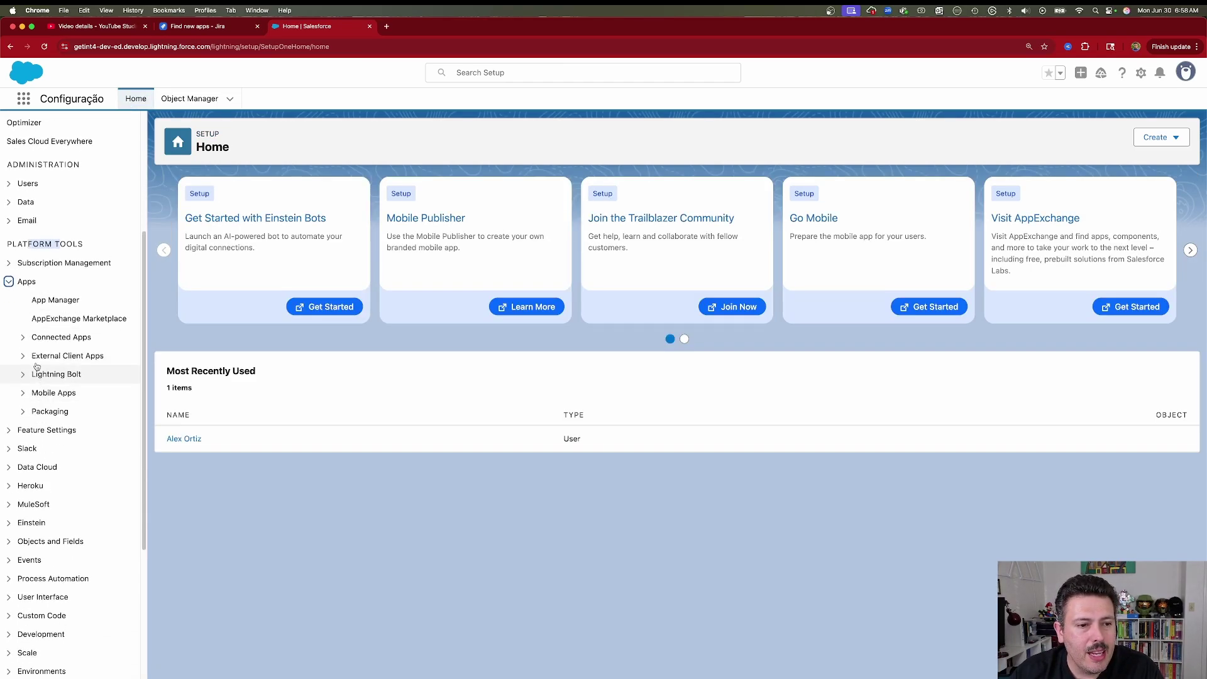
{"action": "left_click", "coordinate": [22, 356]}
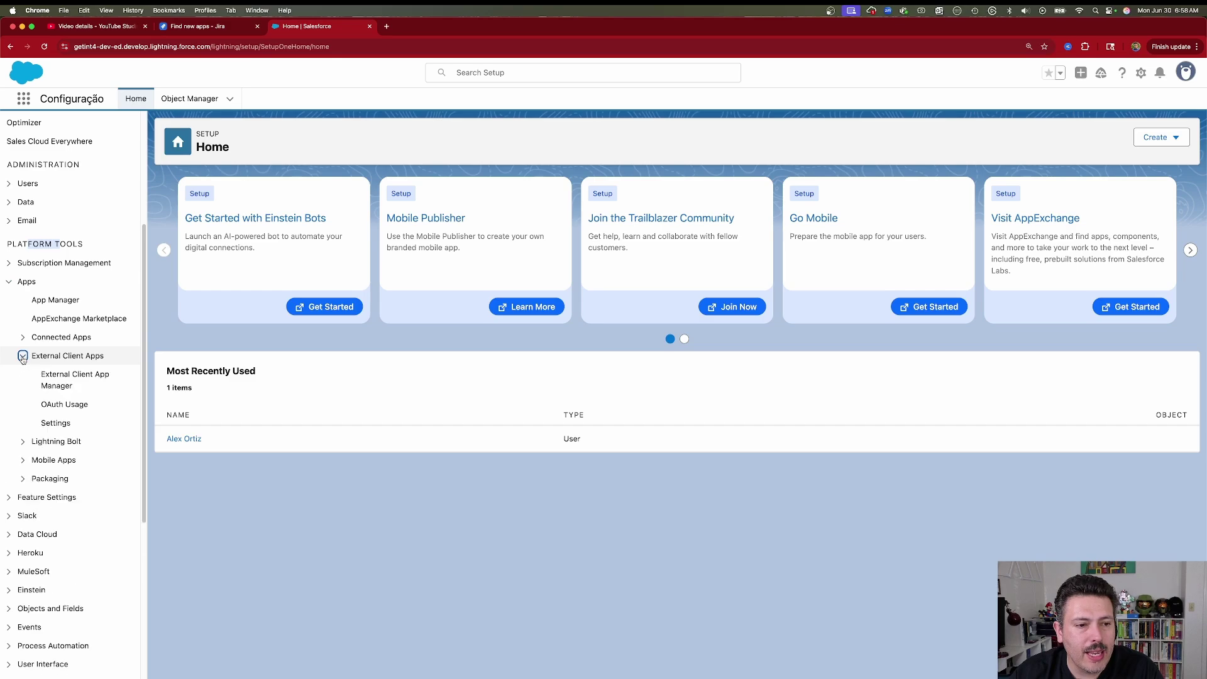
{"action": "left_click", "coordinate": [63, 404]}
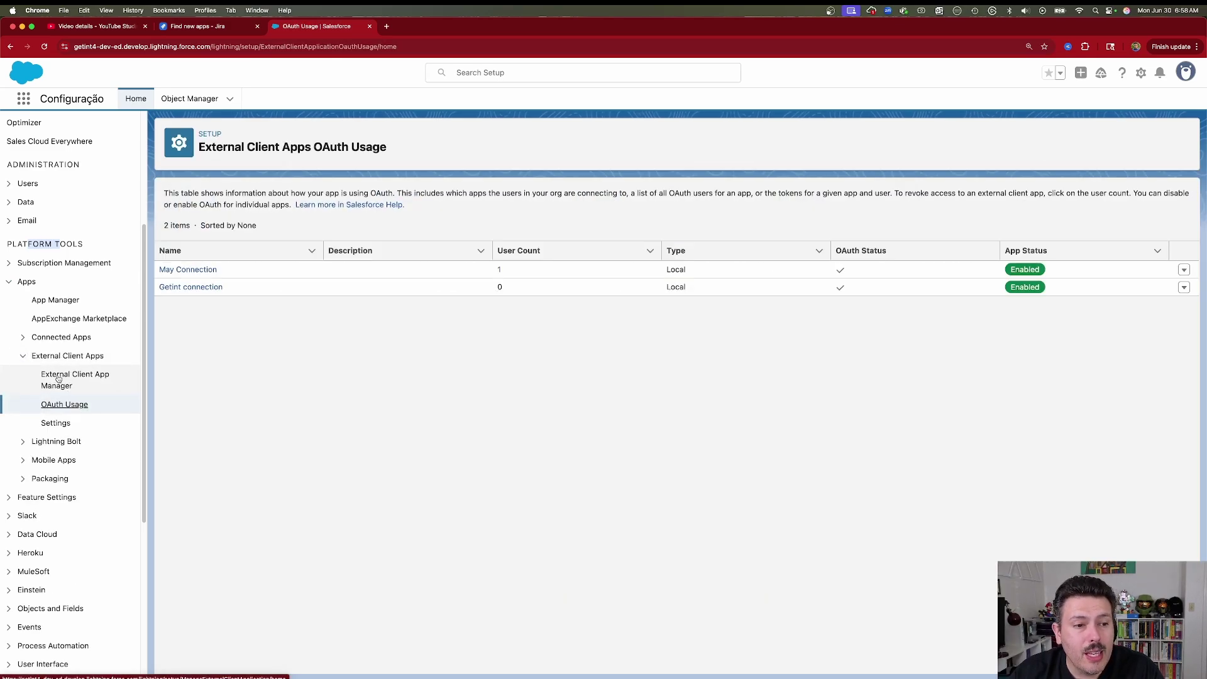
{"action": "left_click", "coordinate": [55, 379]}
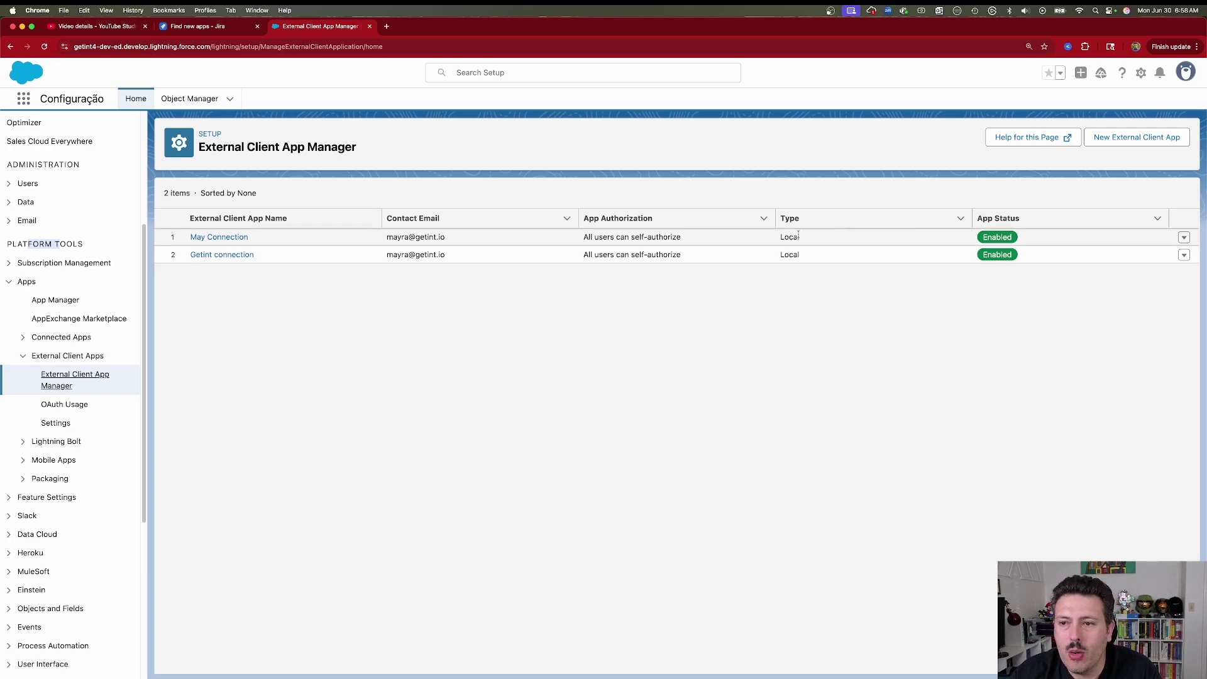
Step: Start a new external client app named "Apetech GetInt Demo" and fill in the contact email
{"action": "left_click", "coordinate": [1145, 139]}
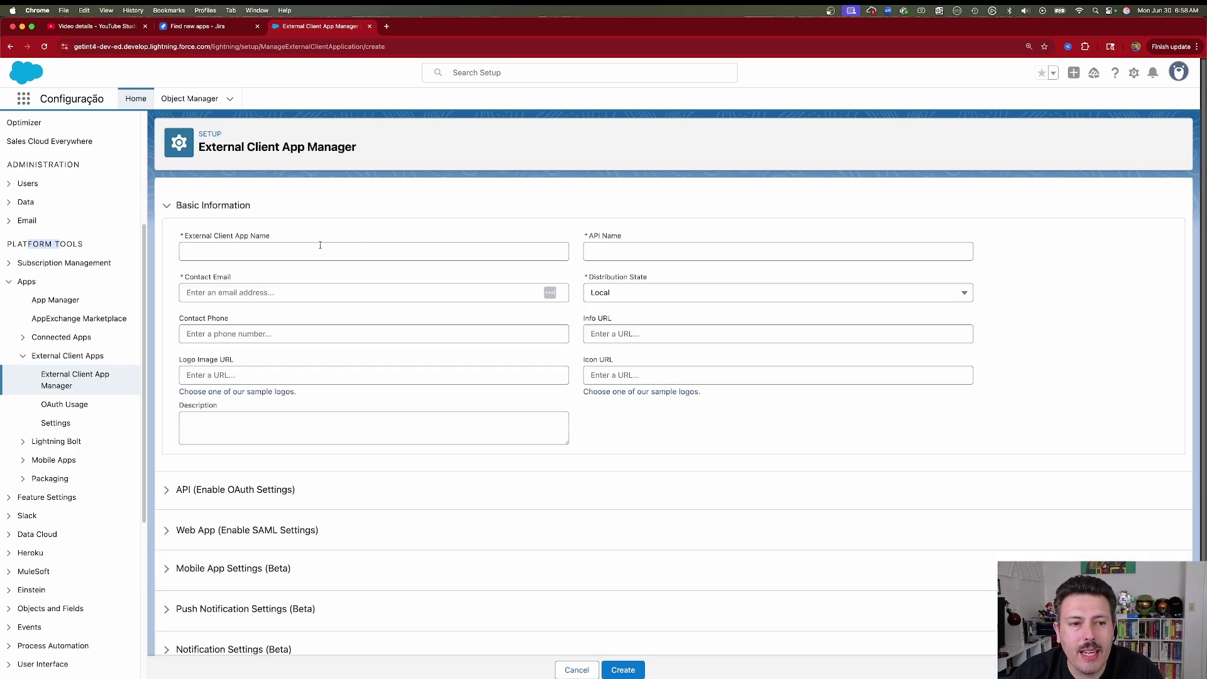
{"action": "left_click", "coordinate": [316, 250]}
{"action": "type", "text": "Apetech GetInt Demo"}
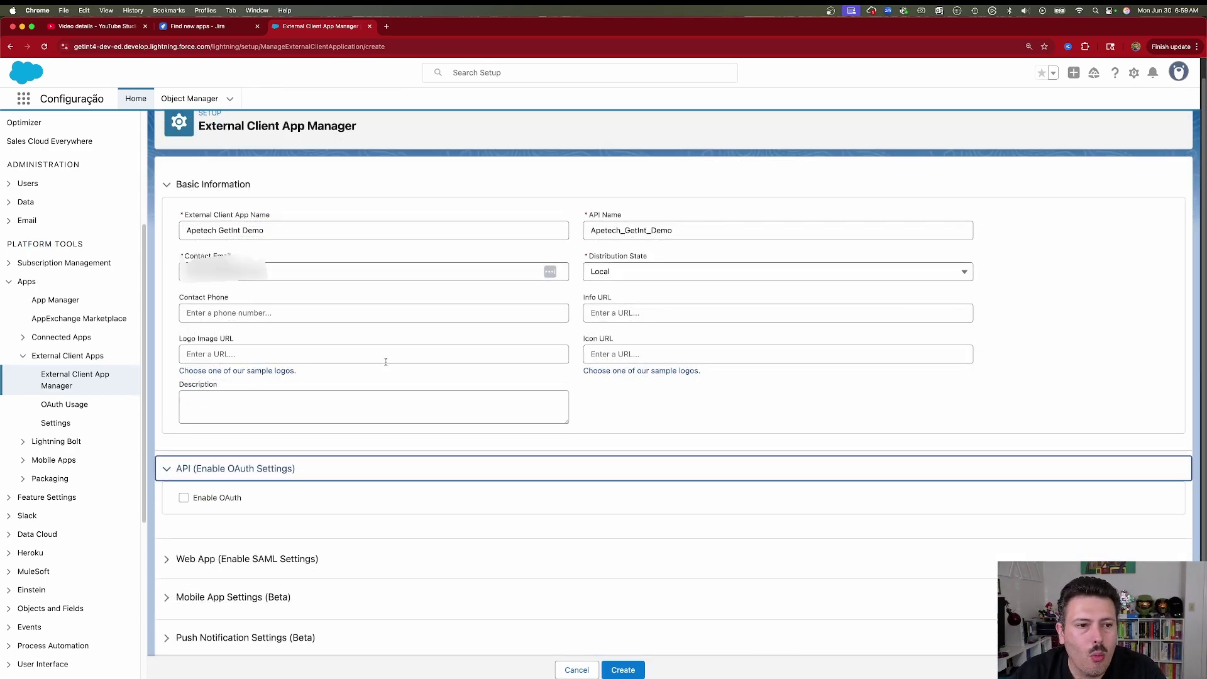
{"action": "scroll", "coordinate": [338, 341], "scroll_direction": "down", "scroll_amount": 2}
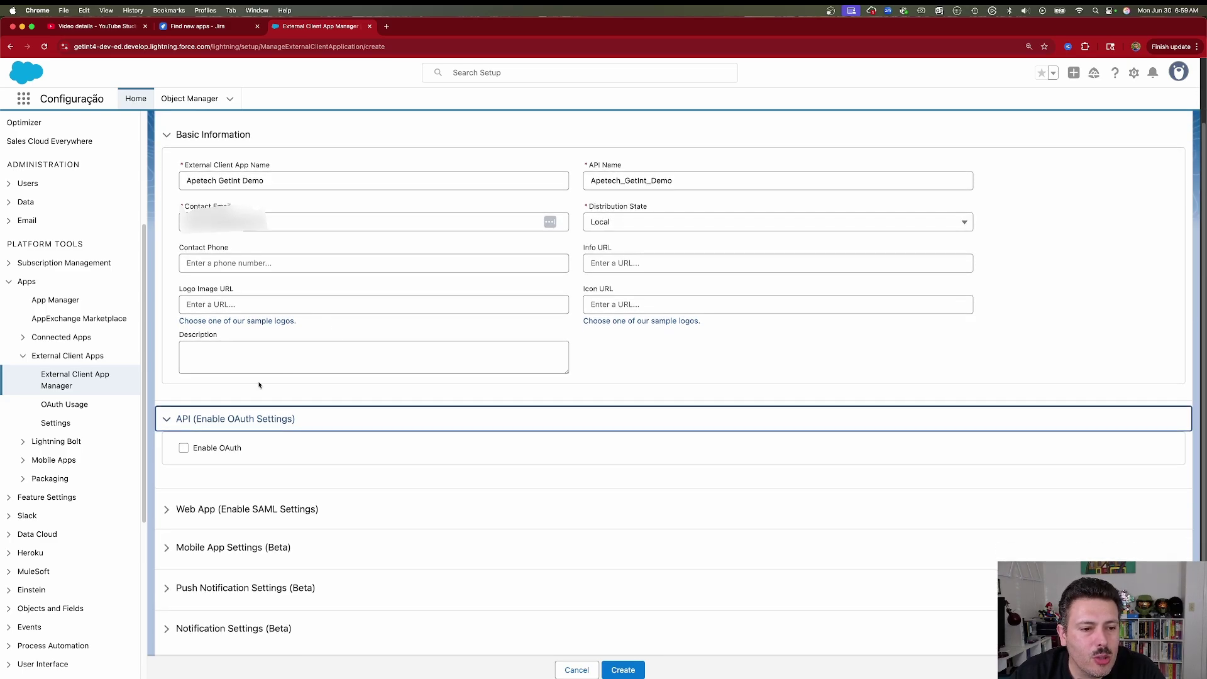
{"action": "left_click", "coordinate": [184, 448]}
{"action": "left_click", "coordinate": [190, 512]}
{"action": "type", "text": "https://login.salesforce.com/services/oauth2/callback"}
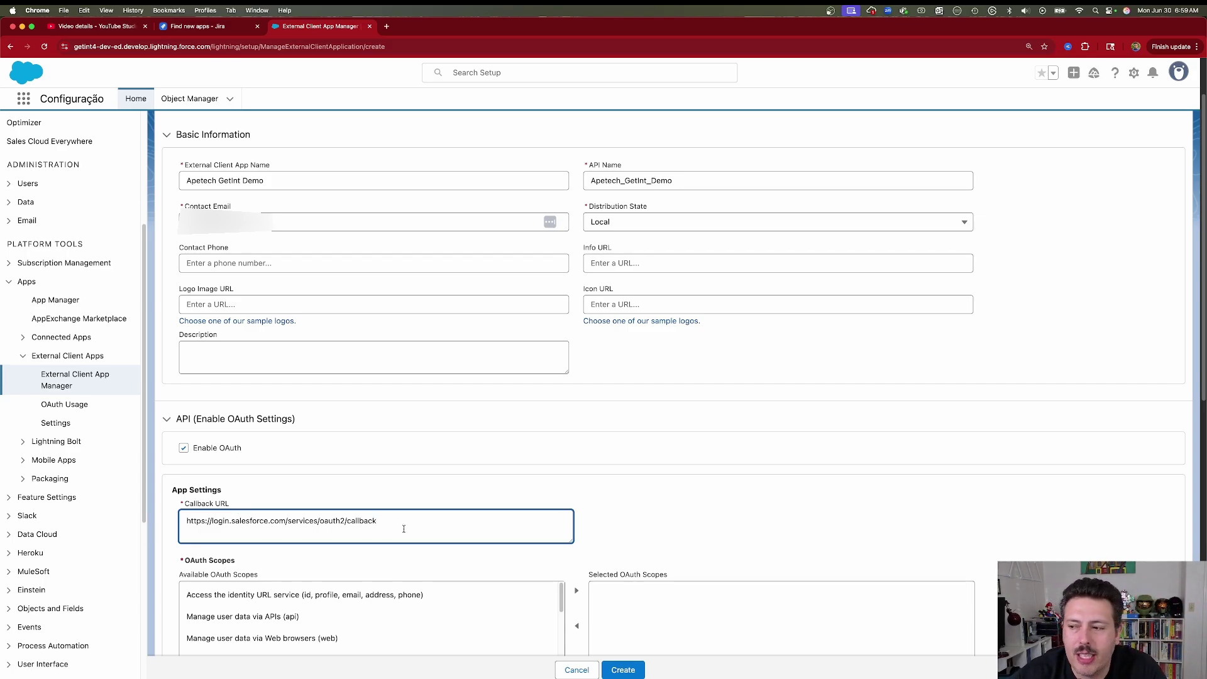
Step: Add "Manage user data via APIs (api)" to the app's selected OAuth scopes
{"action": "scroll", "coordinate": [407, 532], "scroll_direction": "down", "scroll_amount": 2}
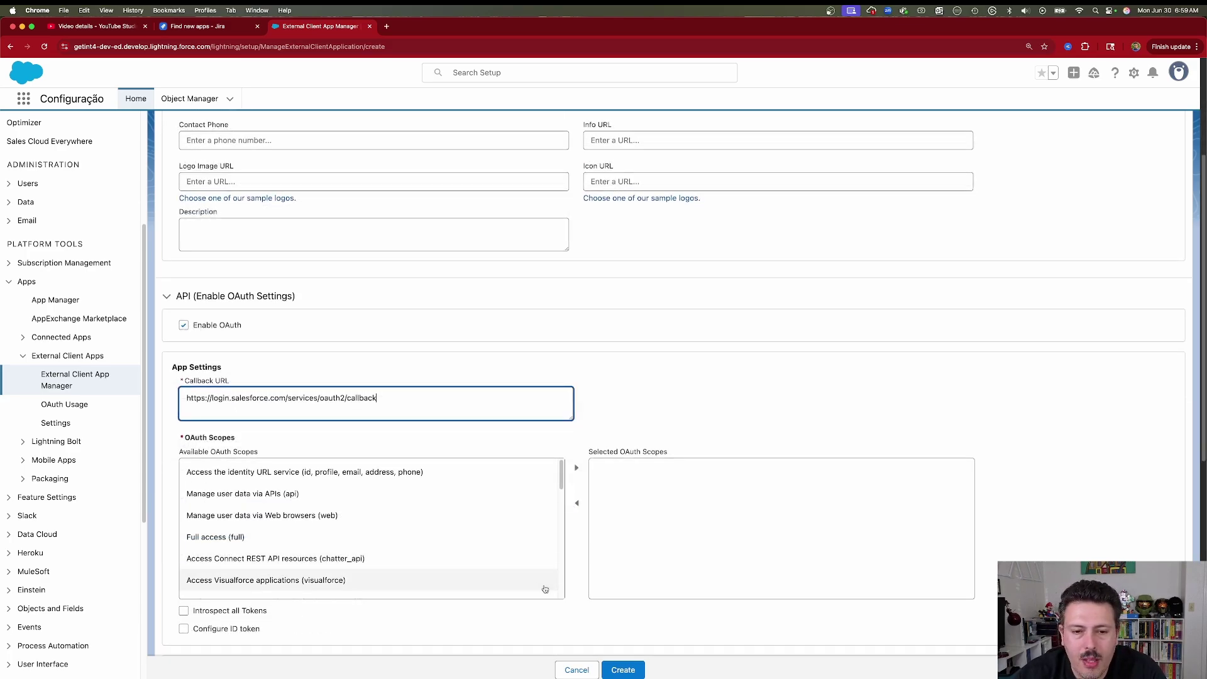
{"action": "left_click", "coordinate": [633, 482]}
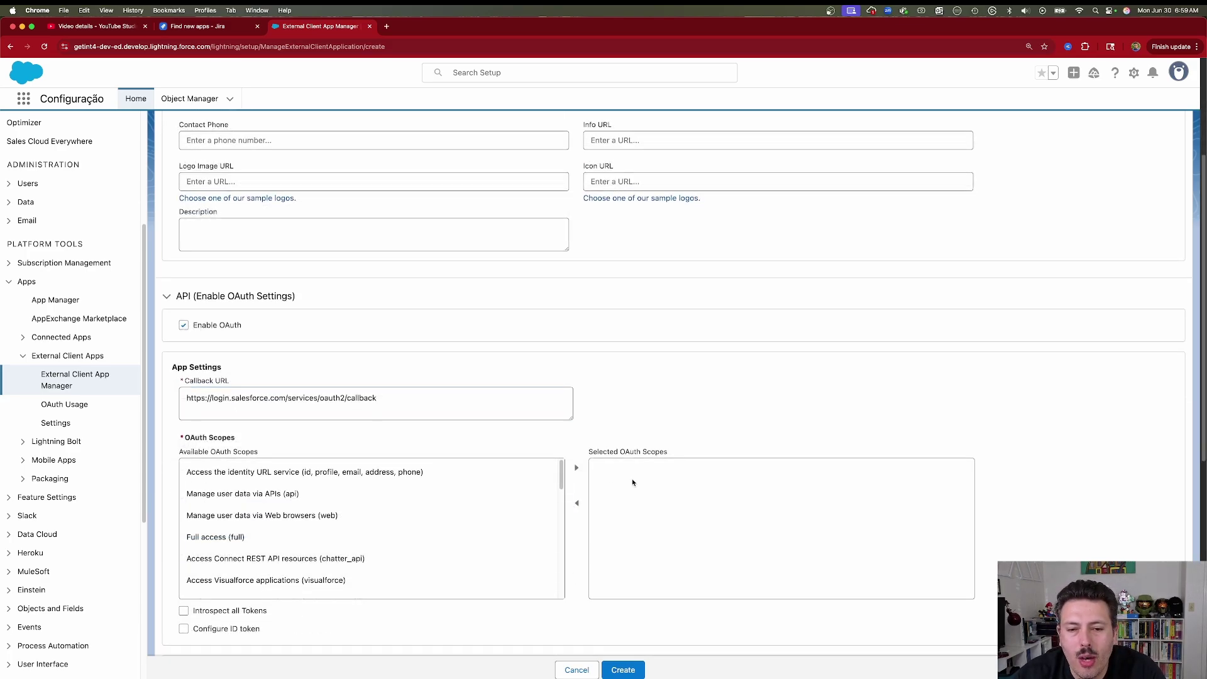
{"action": "left_click", "coordinate": [252, 496]}
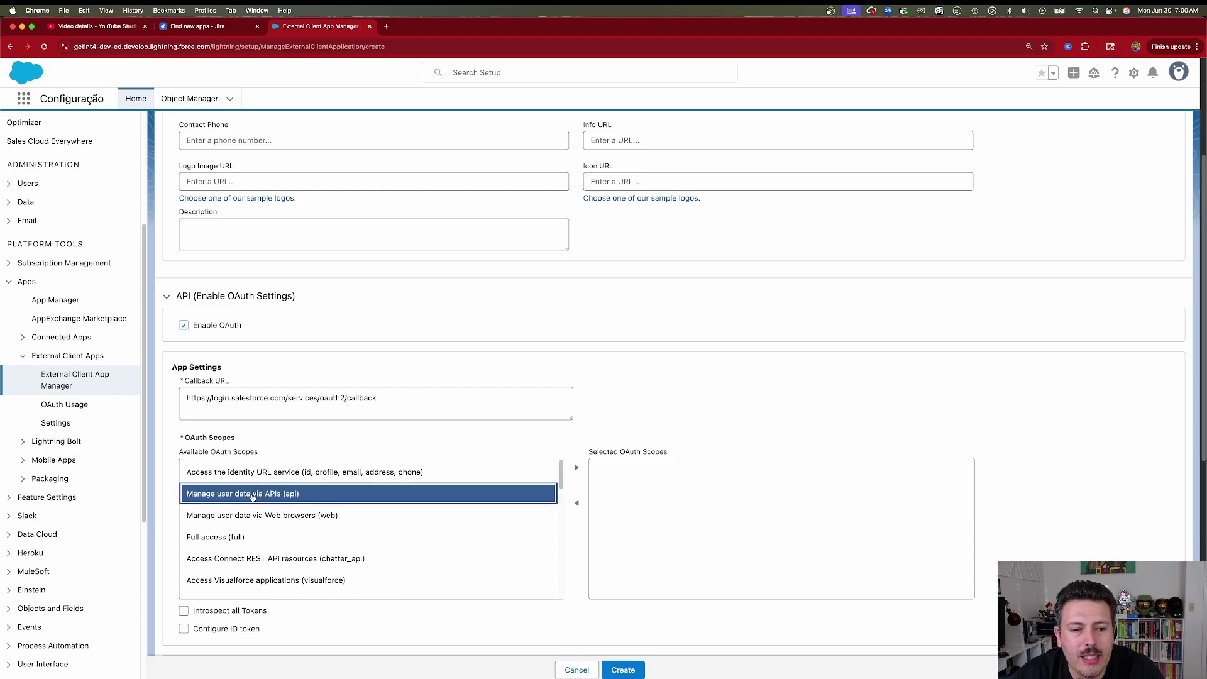
{"action": "left_click", "coordinate": [576, 468]}
{"action": "left_click", "coordinate": [575, 468]}
Step: Enable the Client Credentials Flow with its confirmation and create the external client app
{"action": "scroll", "coordinate": [413, 500], "scroll_direction": "down", "scroll_amount": 5}
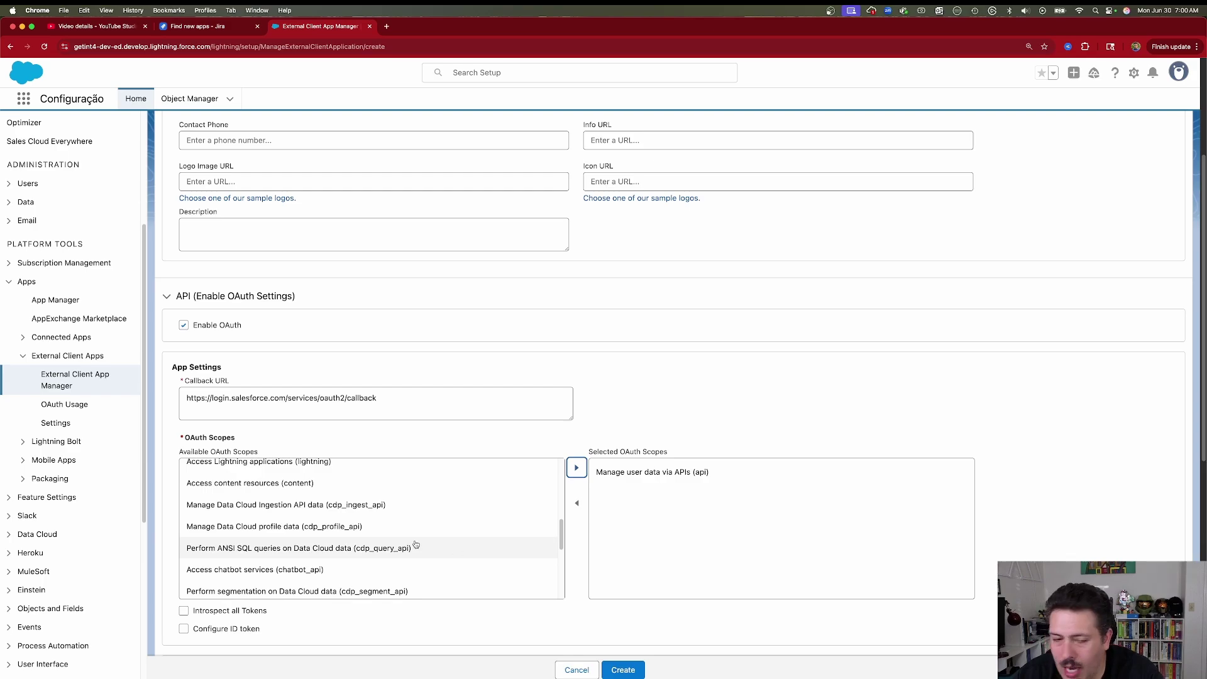
{"action": "scroll", "coordinate": [413, 545], "scroll_direction": "down", "scroll_amount": 6}
{"action": "scroll", "coordinate": [485, 628], "scroll_direction": "down", "scroll_amount": 8}
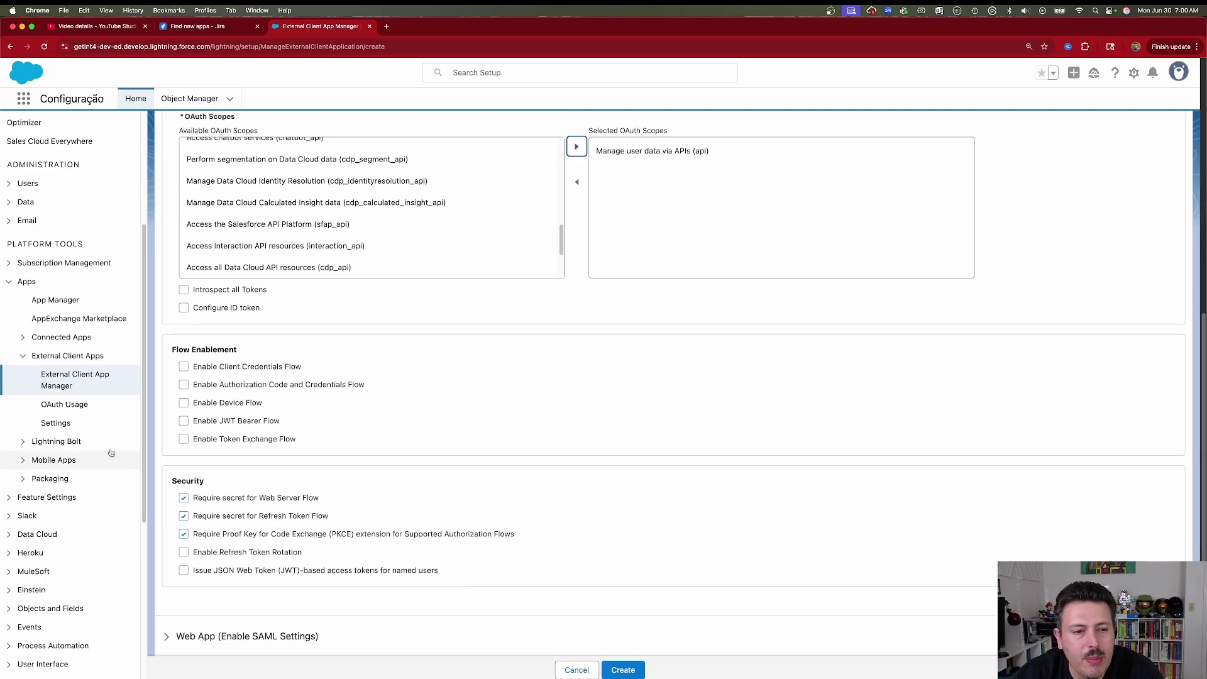
{"action": "left_click", "coordinate": [183, 367]}
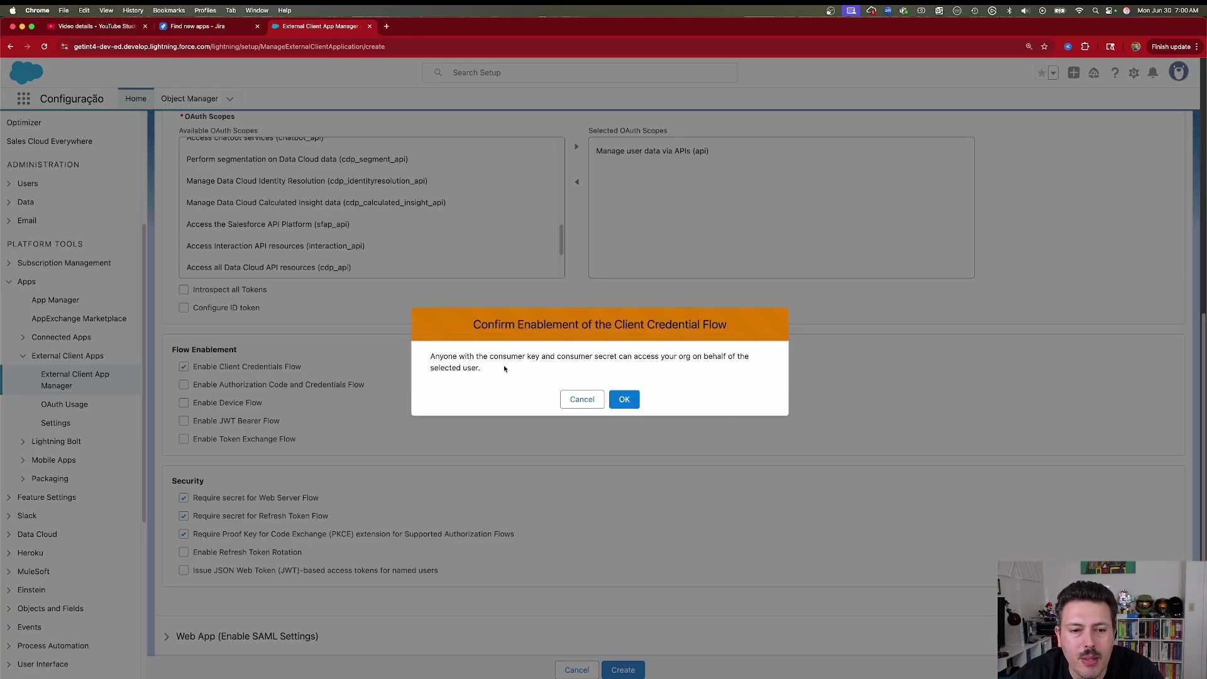
{"action": "left_click", "coordinate": [625, 402]}
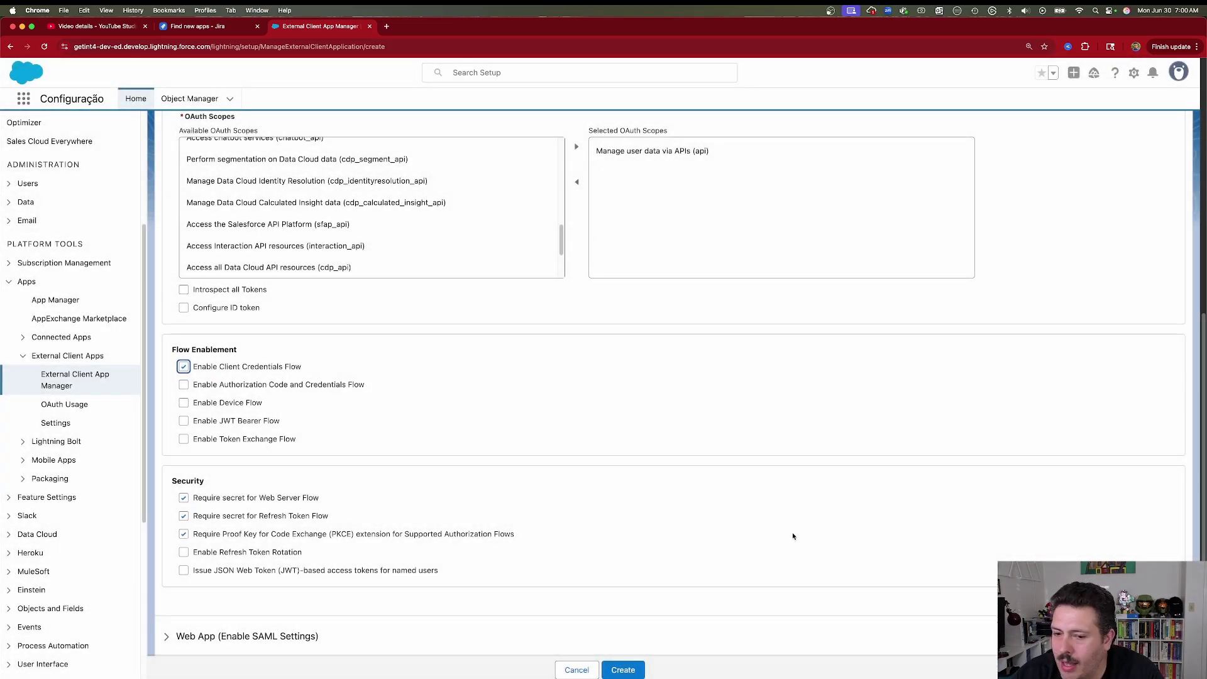
{"action": "scroll", "coordinate": [535, 641], "scroll_direction": "down", "scroll_amount": 1}
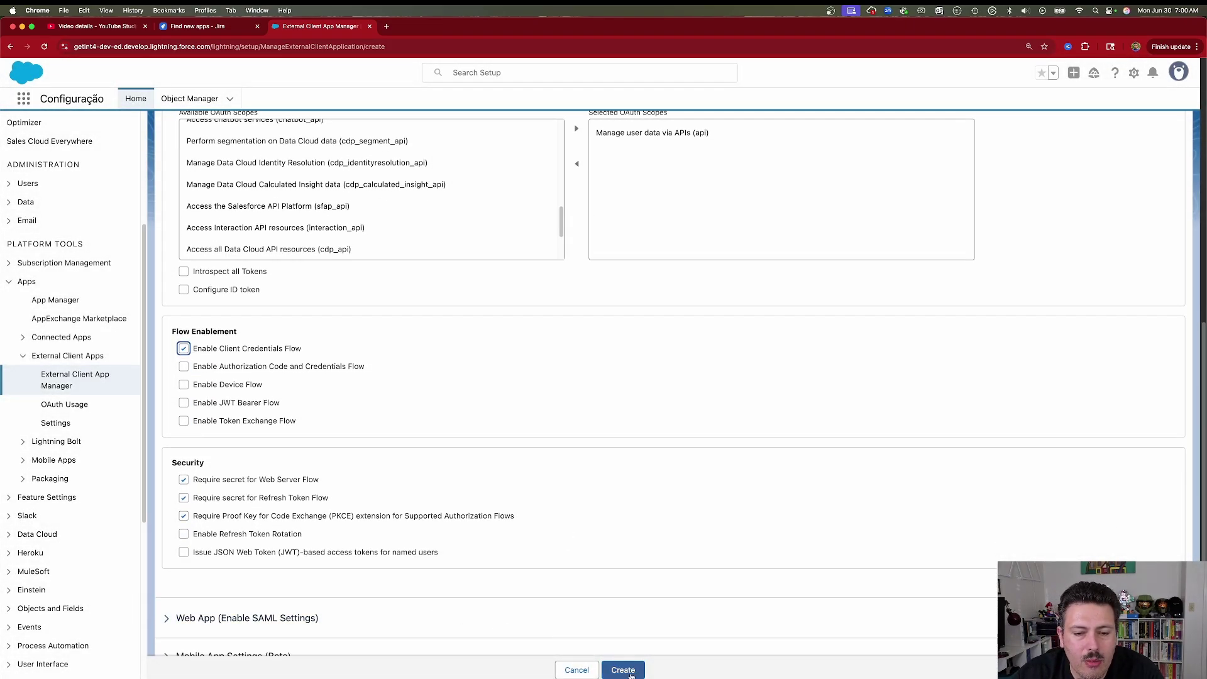
{"action": "left_click", "coordinate": [623, 670]}
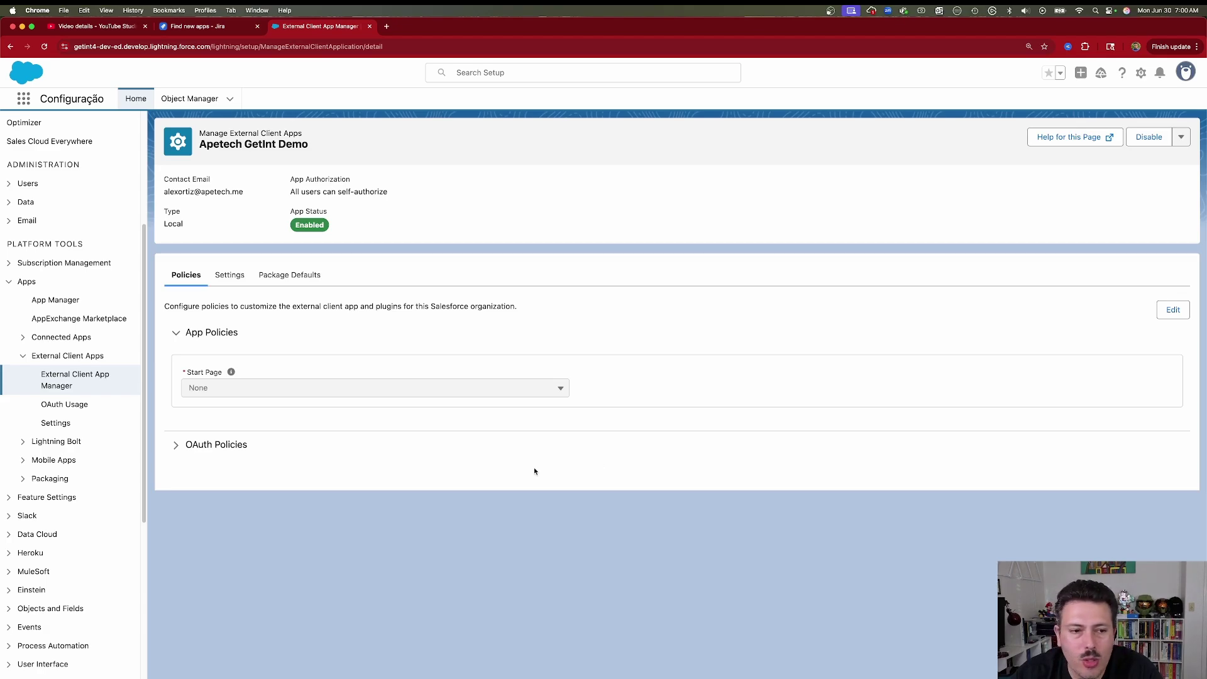
Step: Edit the app's OAuth policies to enable the Client Credentials Flow, enter the Run As username, and save the policies
{"action": "left_click", "coordinate": [1173, 311]}
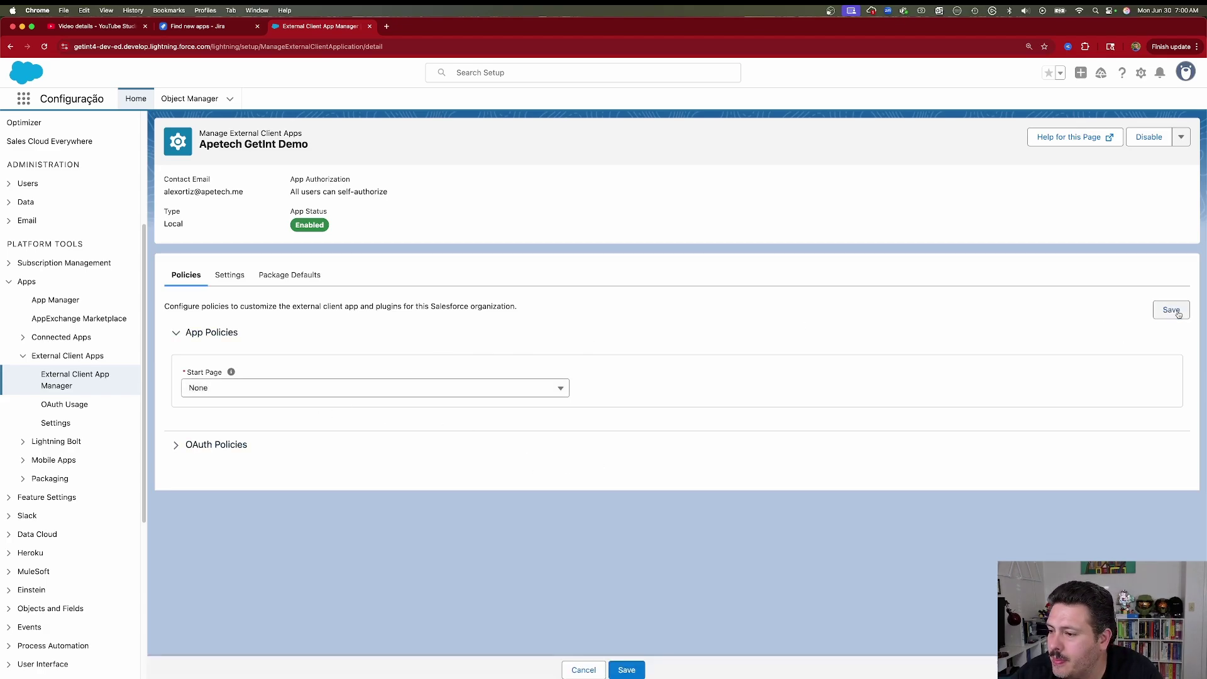
{"action": "left_click", "coordinate": [174, 446]}
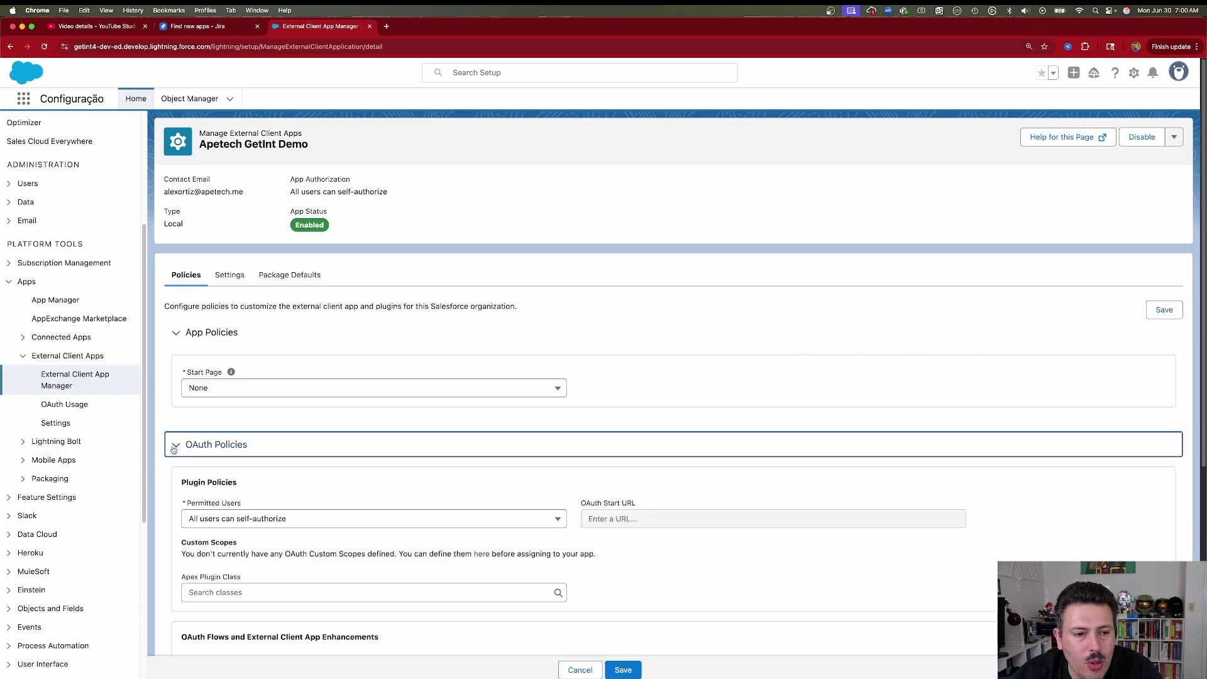
{"action": "scroll", "coordinate": [930, 508], "scroll_direction": "down", "scroll_amount": 3}
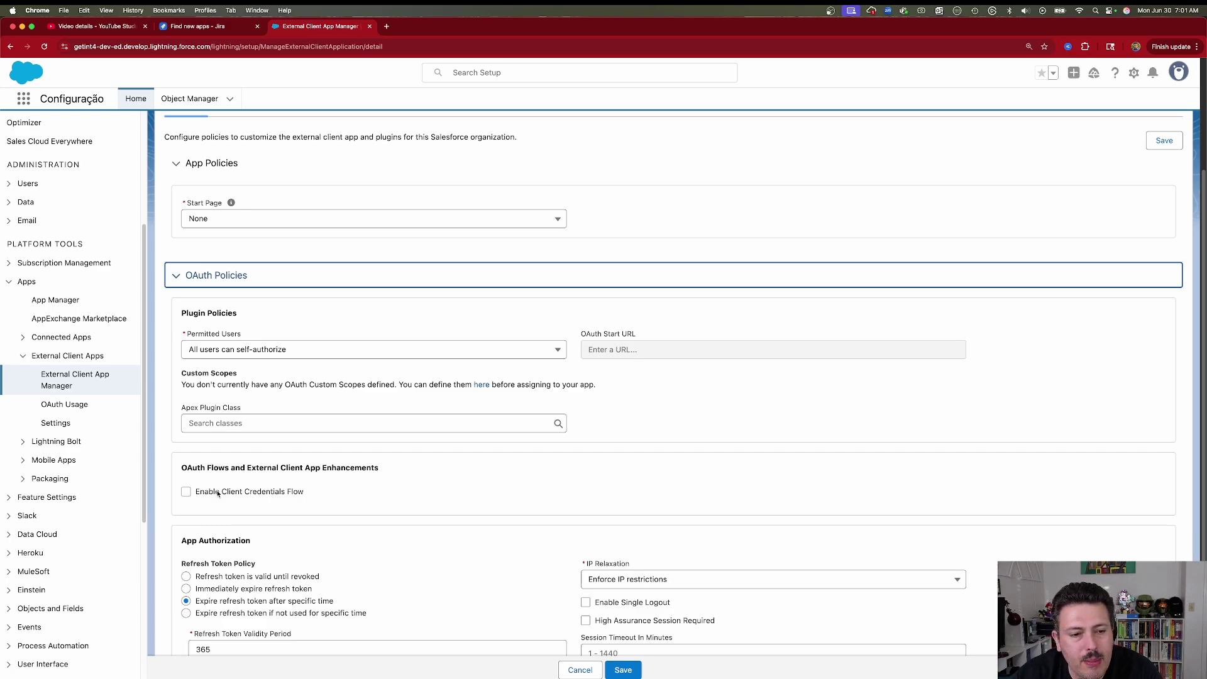
{"action": "left_click", "coordinate": [185, 492]}
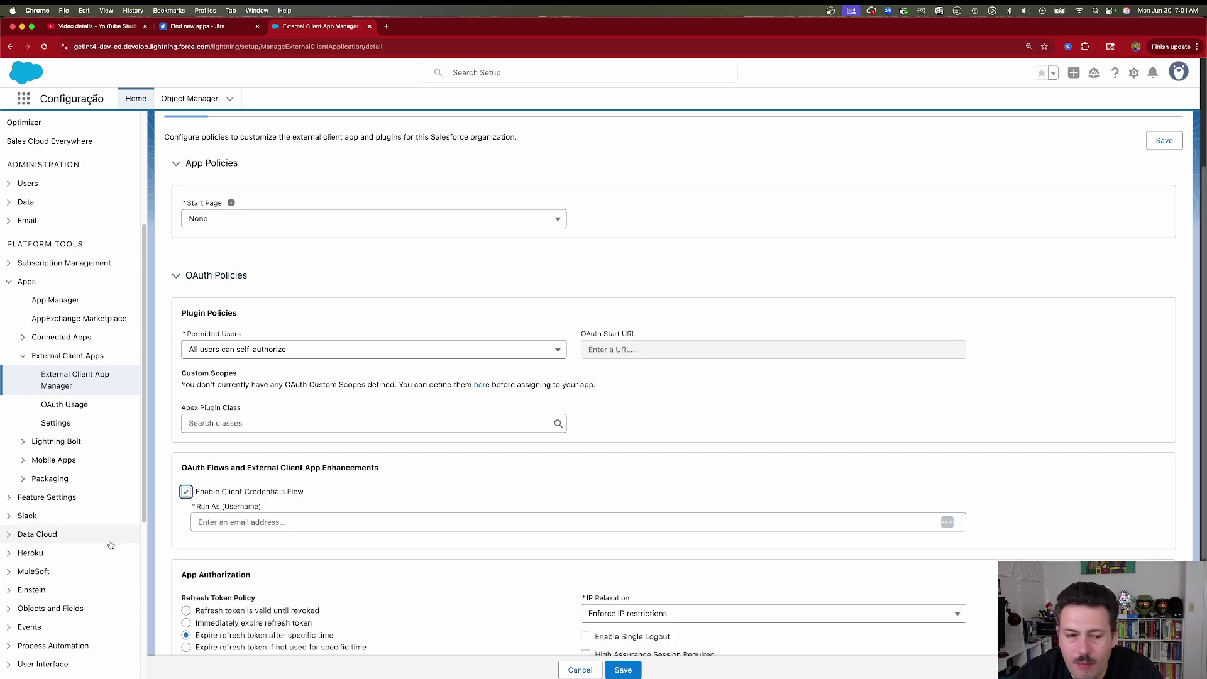
{"action": "left_click", "coordinate": [265, 530]}
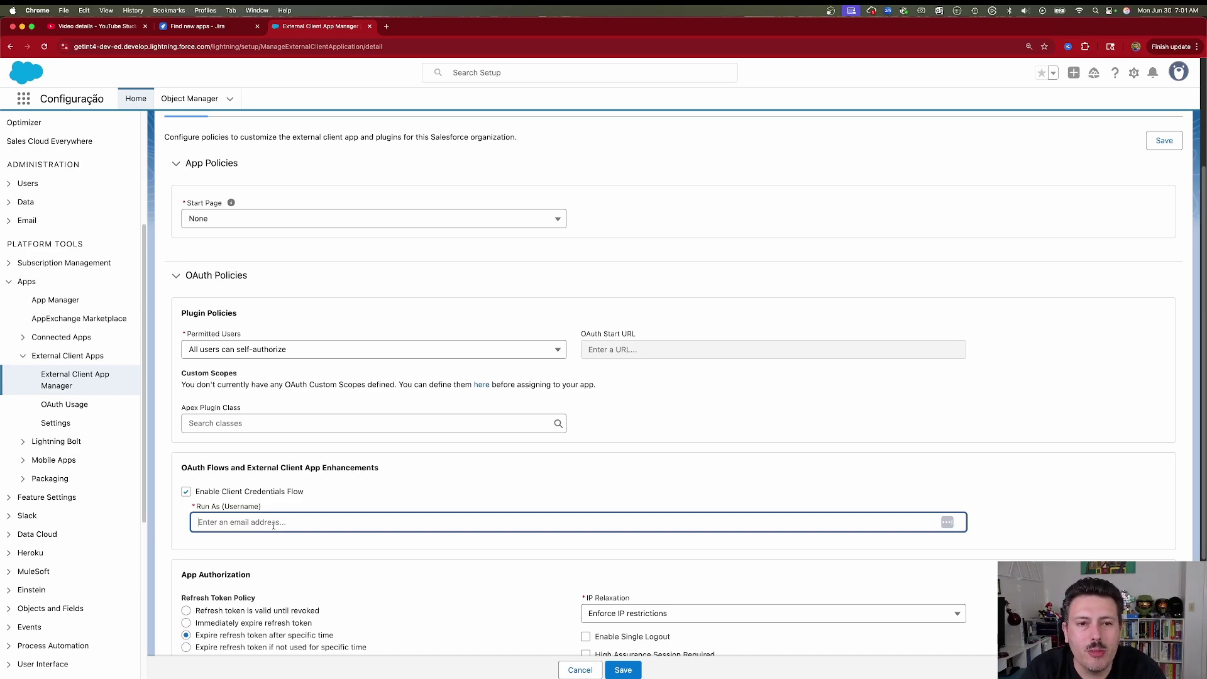
{"action": "key", "text": "super+v"}
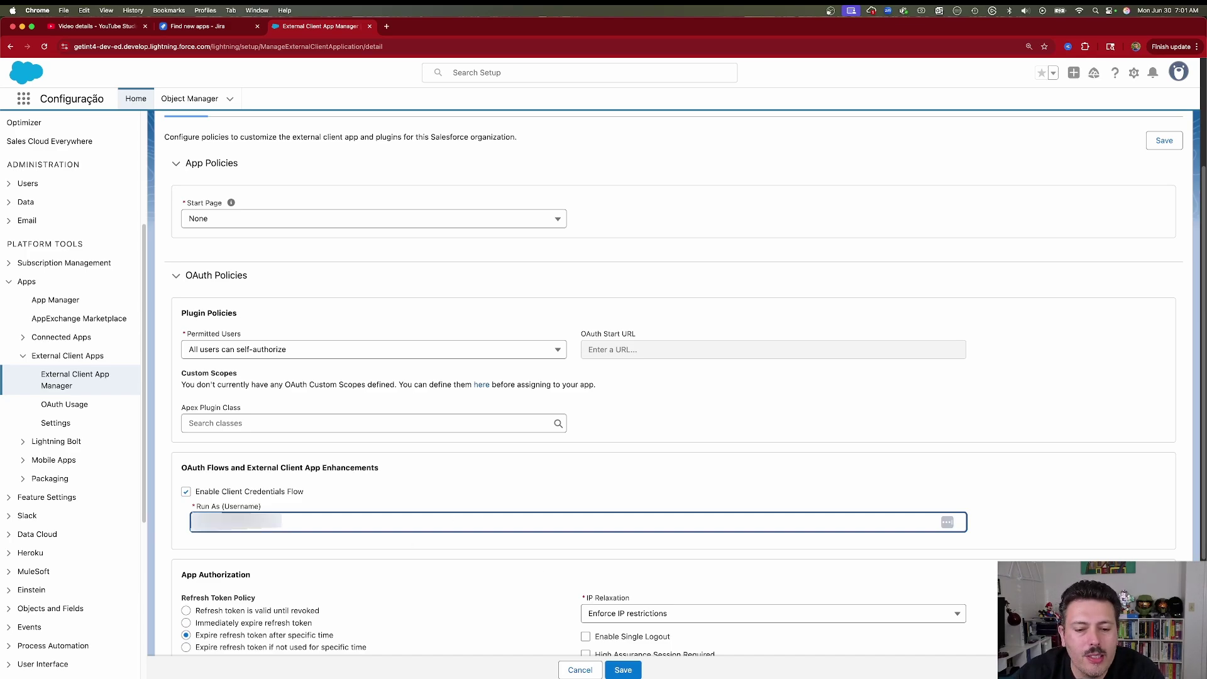
{"action": "left_click", "coordinate": [623, 669]}
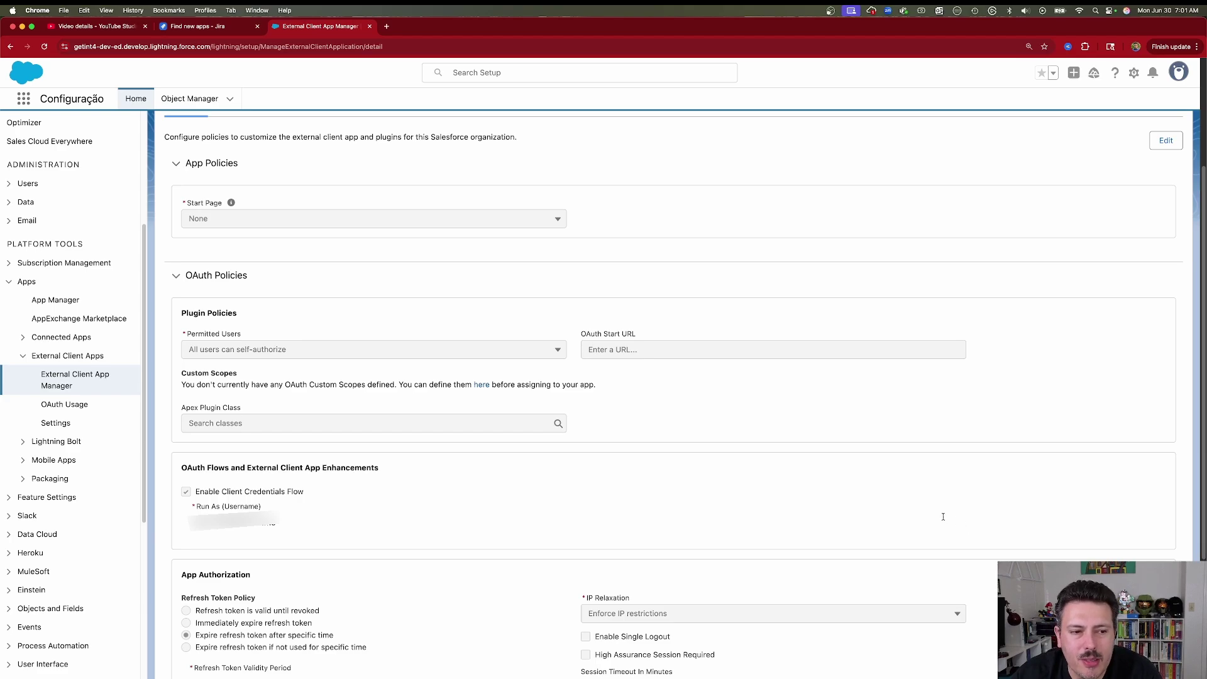
Step: Show the OAuth settings within the external client app's basic settings
{"action": "scroll", "coordinate": [768, 465], "scroll_direction": "up", "scroll_amount": 3}
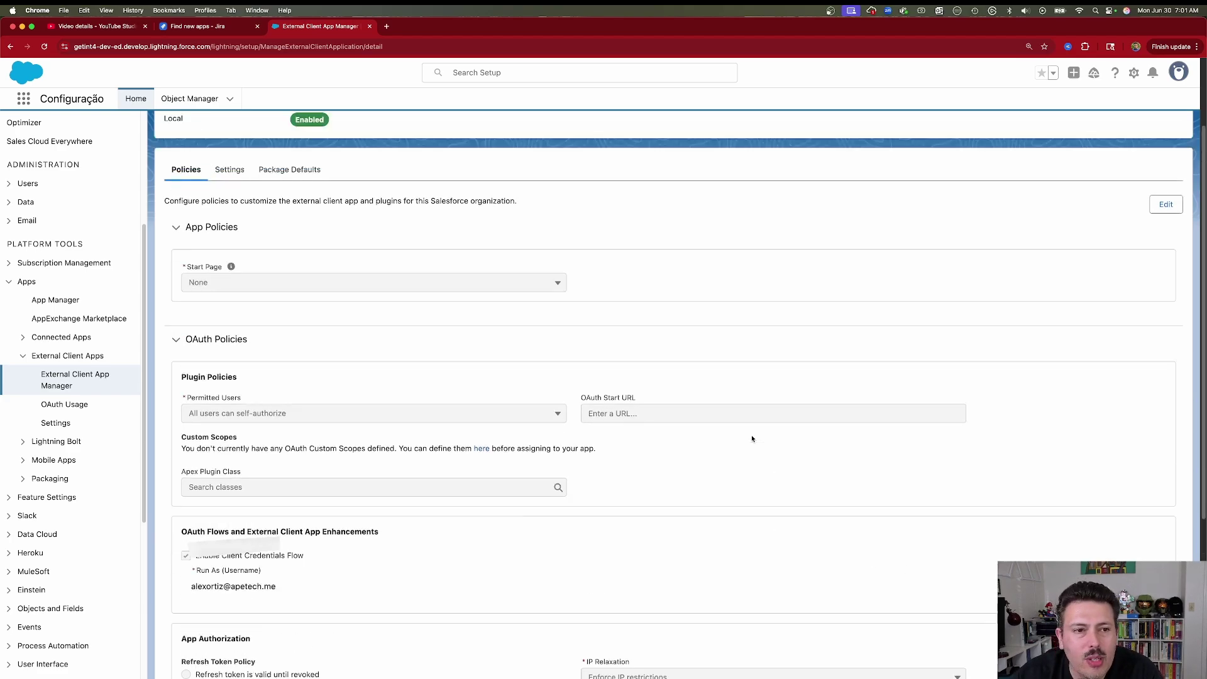
{"action": "left_click", "coordinate": [230, 277]}
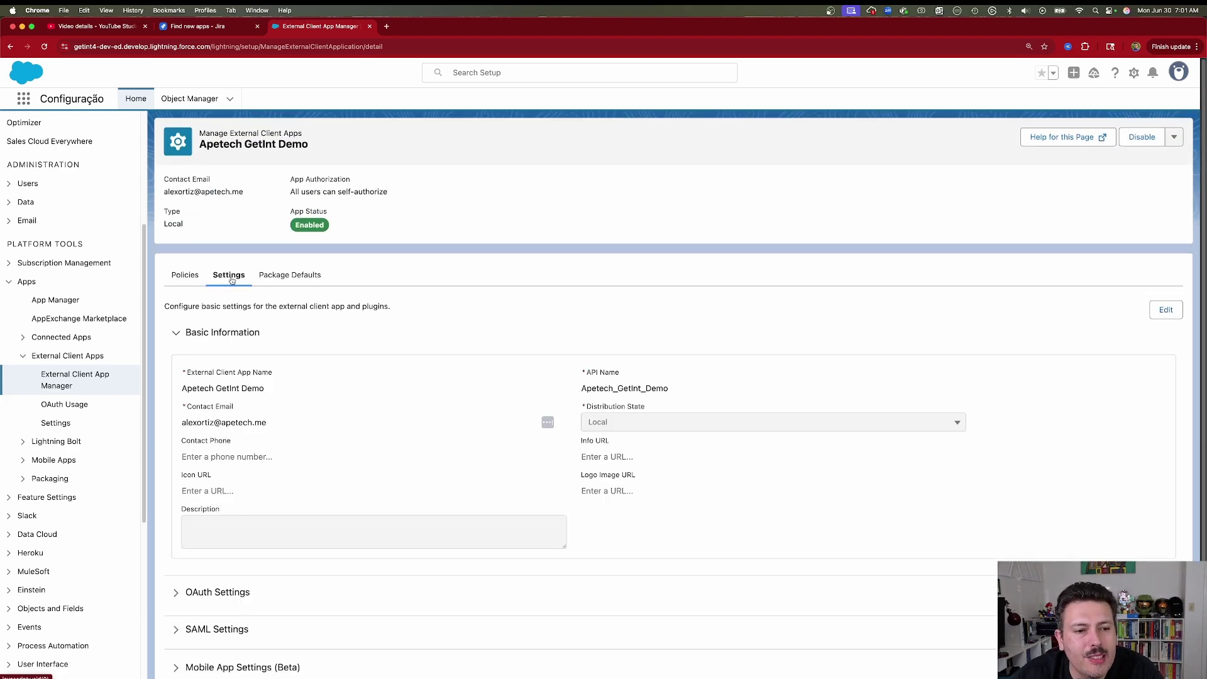
{"action": "scroll", "coordinate": [234, 304], "scroll_direction": "down", "scroll_amount": 2}
{"action": "left_click", "coordinate": [171, 472]}
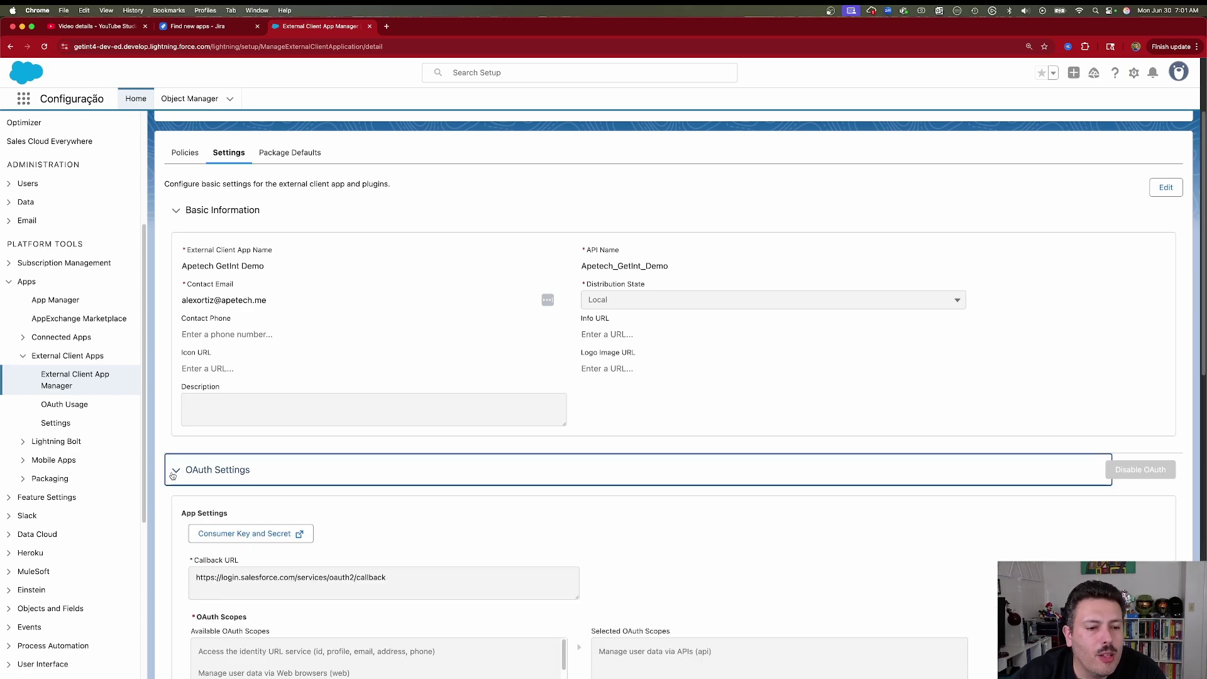
Step: Open the external client app's consumer key and secret details and copy the consumer key
{"action": "scroll", "coordinate": [230, 501], "scroll_direction": "down", "scroll_amount": 3}
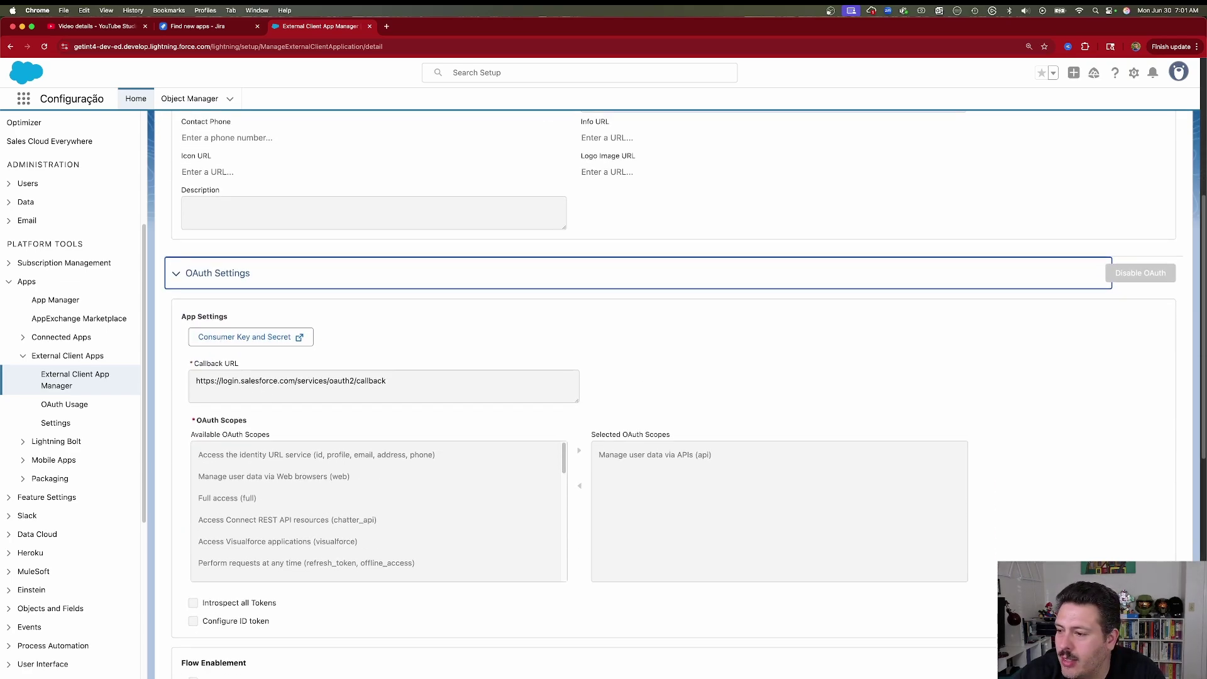
{"action": "left_click", "coordinate": [246, 337]}
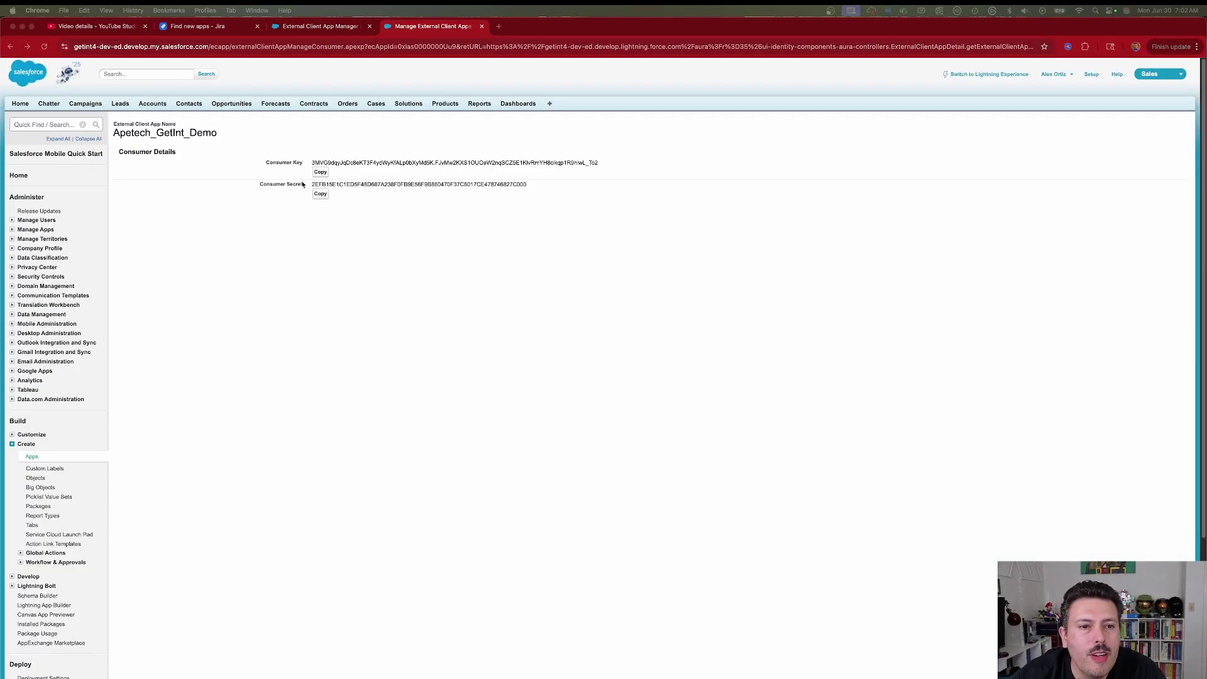
{"action": "left_click", "coordinate": [320, 173]}
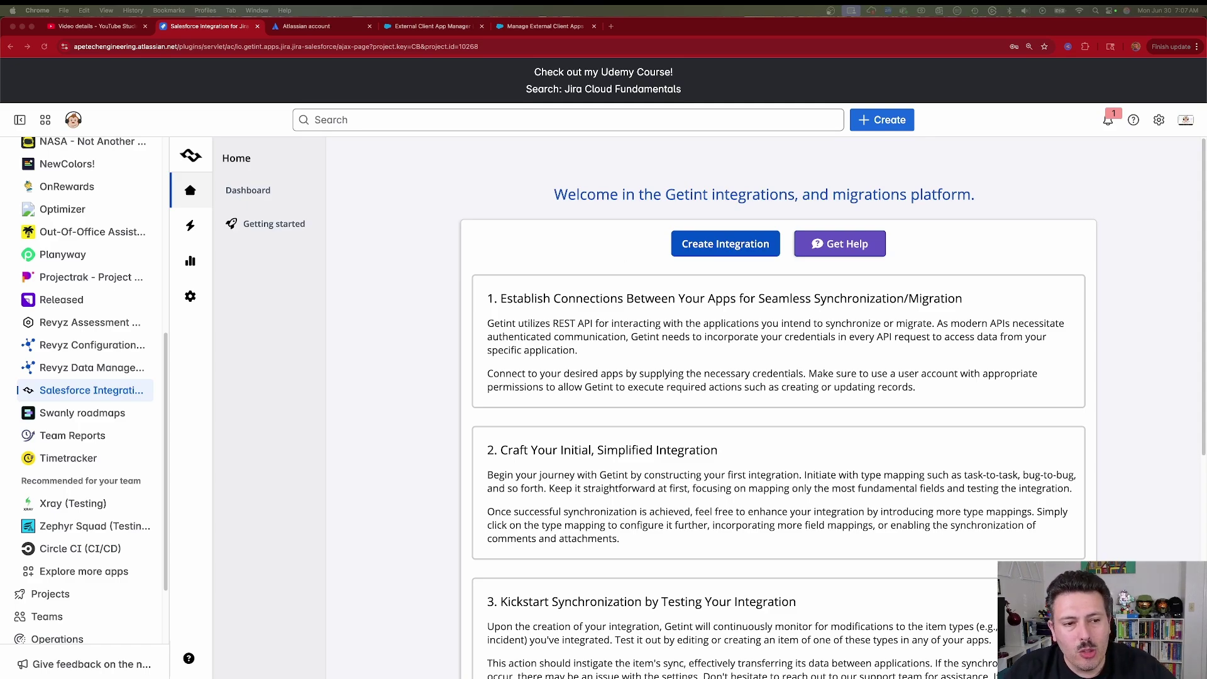
Step: In the Getint app in Jira, start a Continuous Sync integration and choose Jira as the first app to connect
{"action": "left_click", "coordinate": [688, 250]}
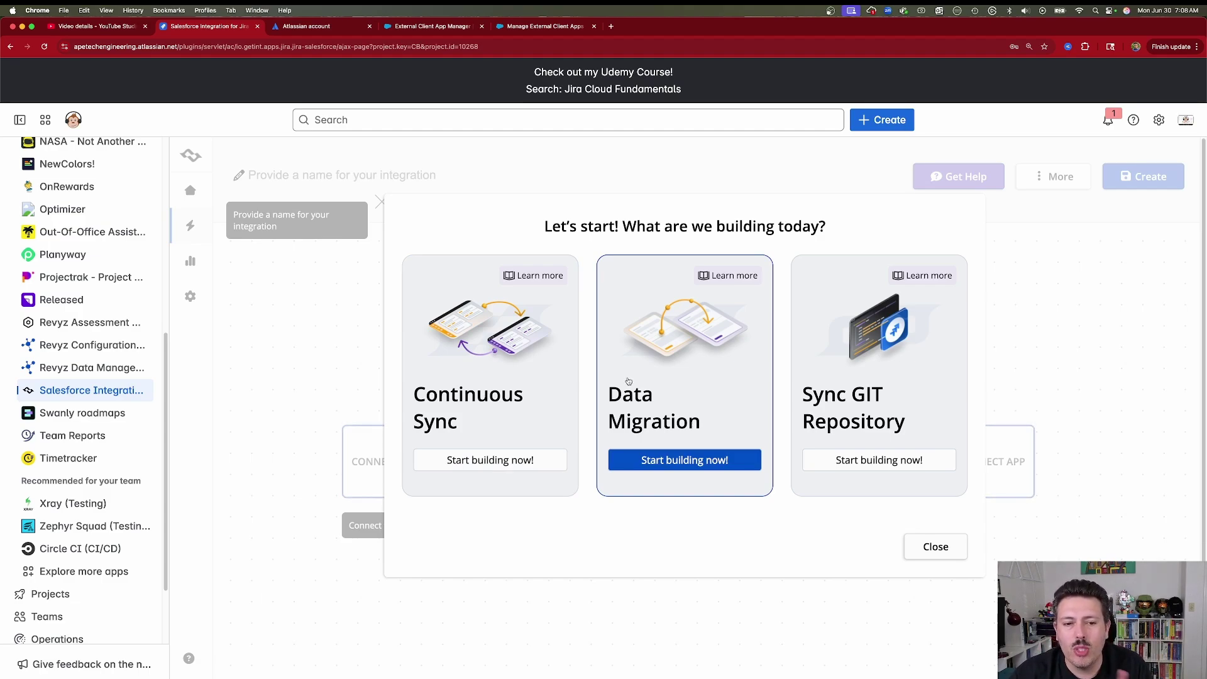
{"action": "left_click", "coordinate": [476, 463]}
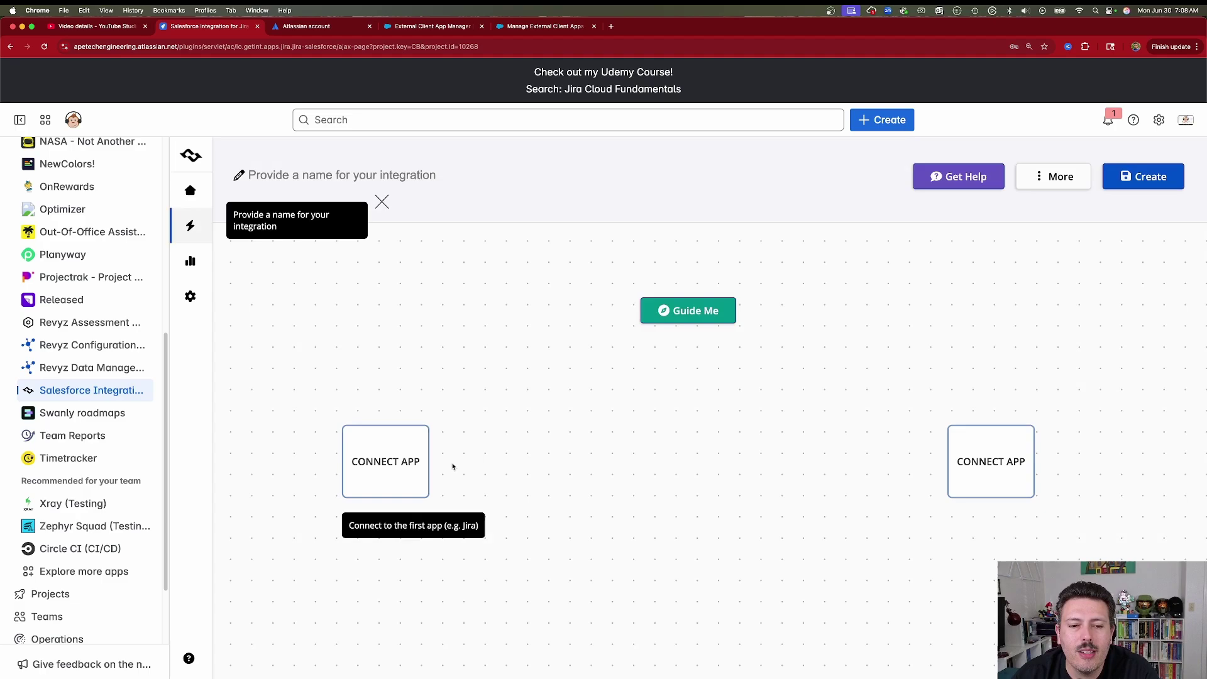
{"action": "left_click", "coordinate": [391, 465]}
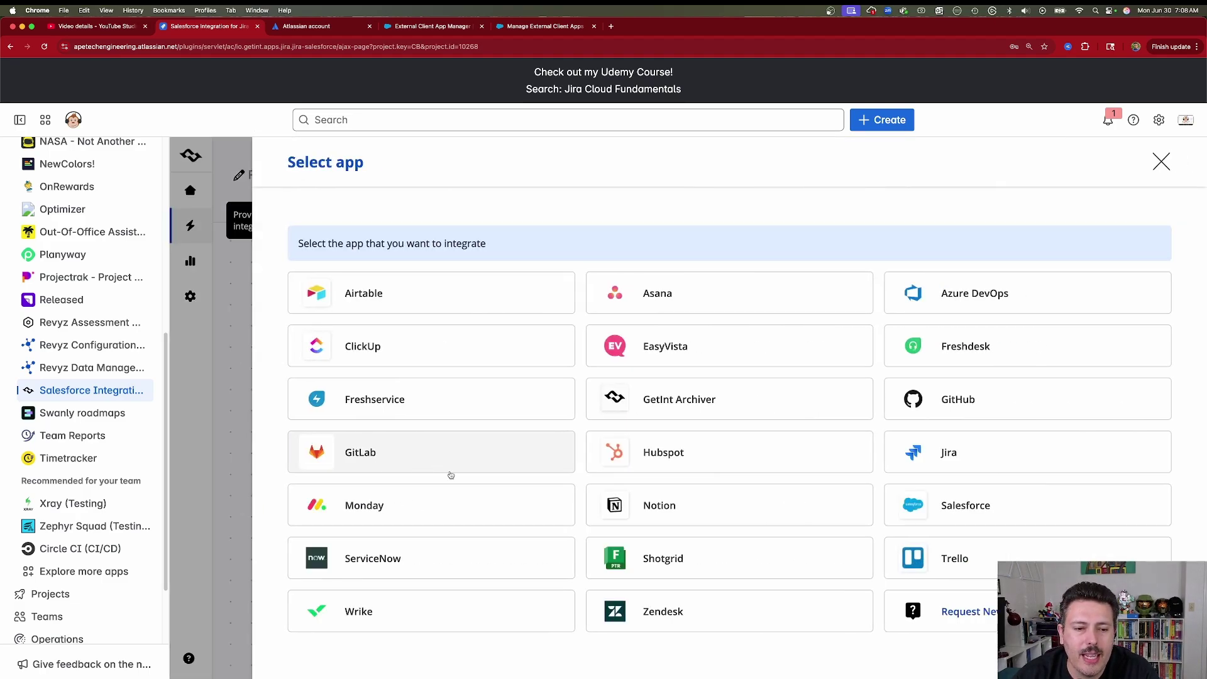
{"action": "left_click", "coordinate": [983, 464]}
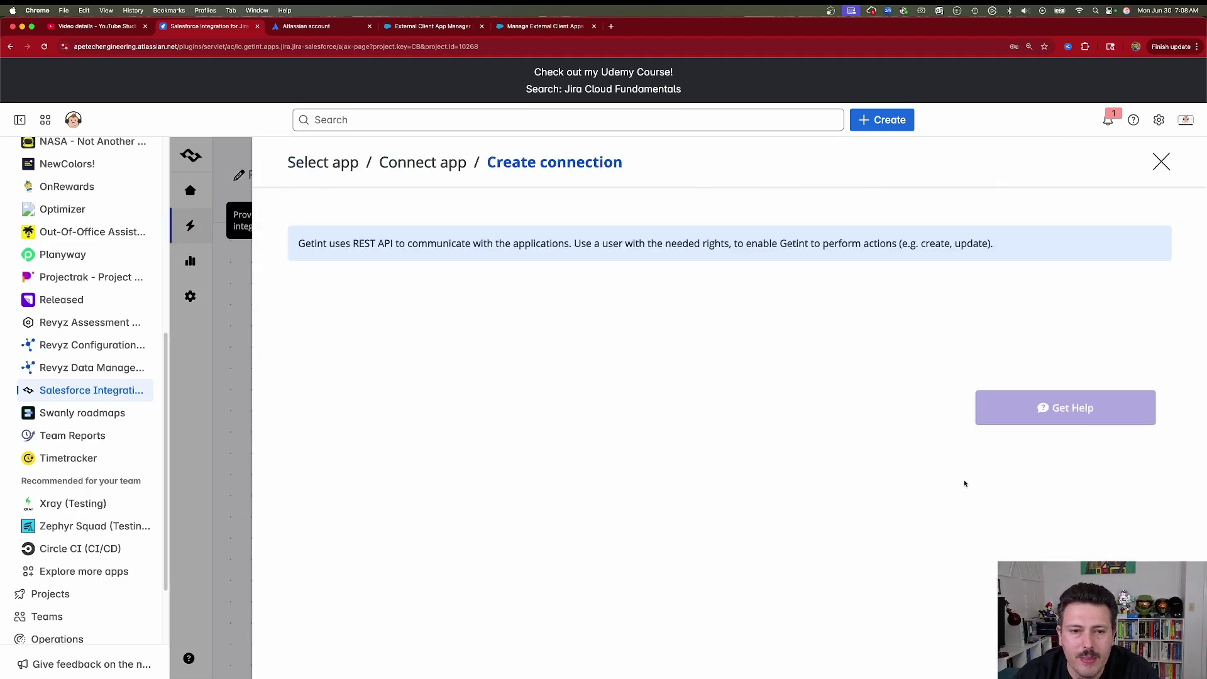
{"action": "left_click", "coordinate": [366, 388]}
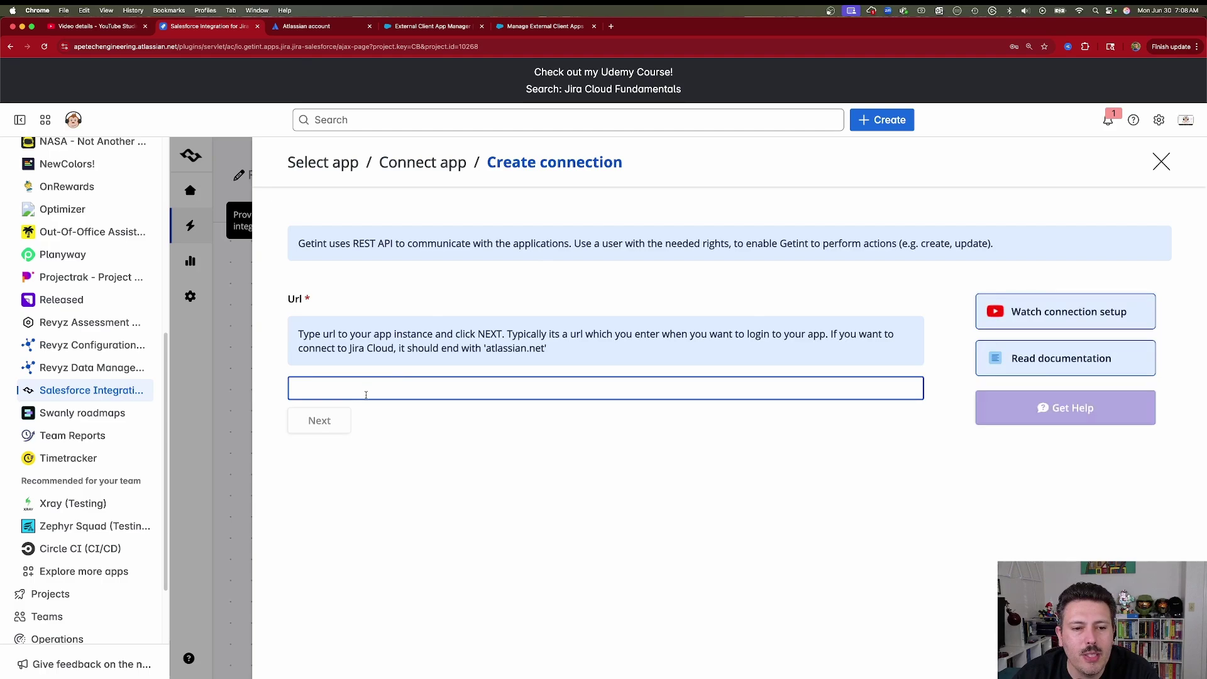
{"action": "left_click", "coordinate": [201, 47]}
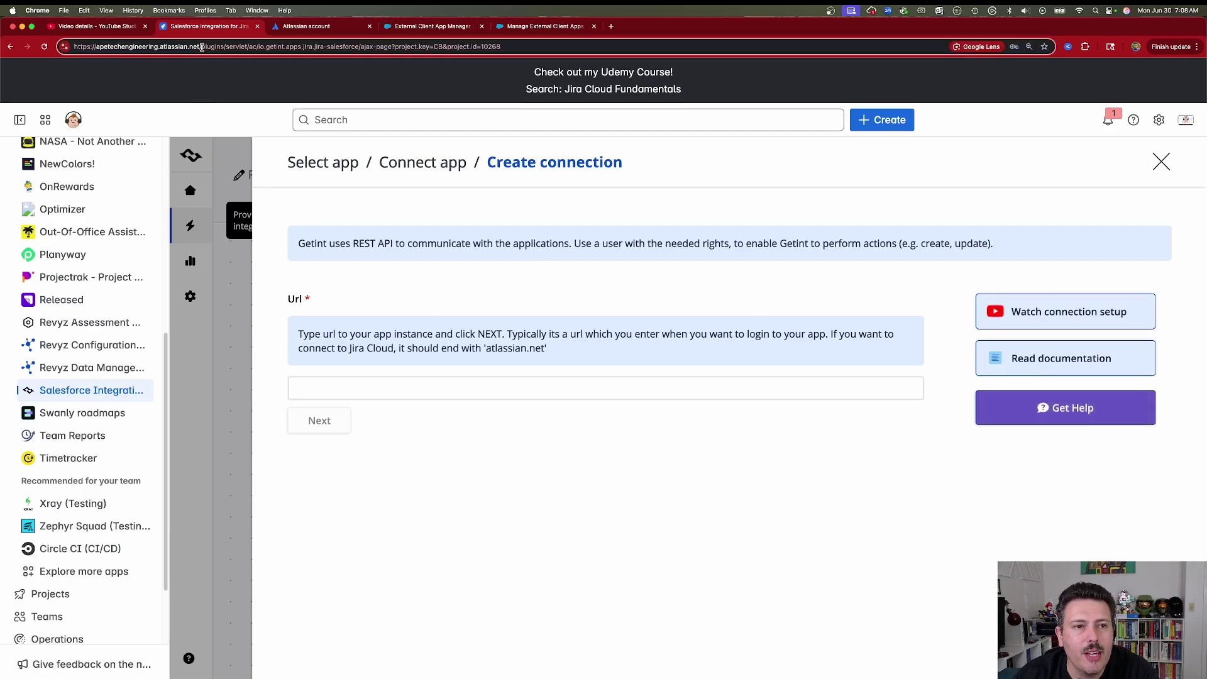
{"action": "left_click_drag", "start_coordinate": [202, 46], "coordinate": [74, 47]}
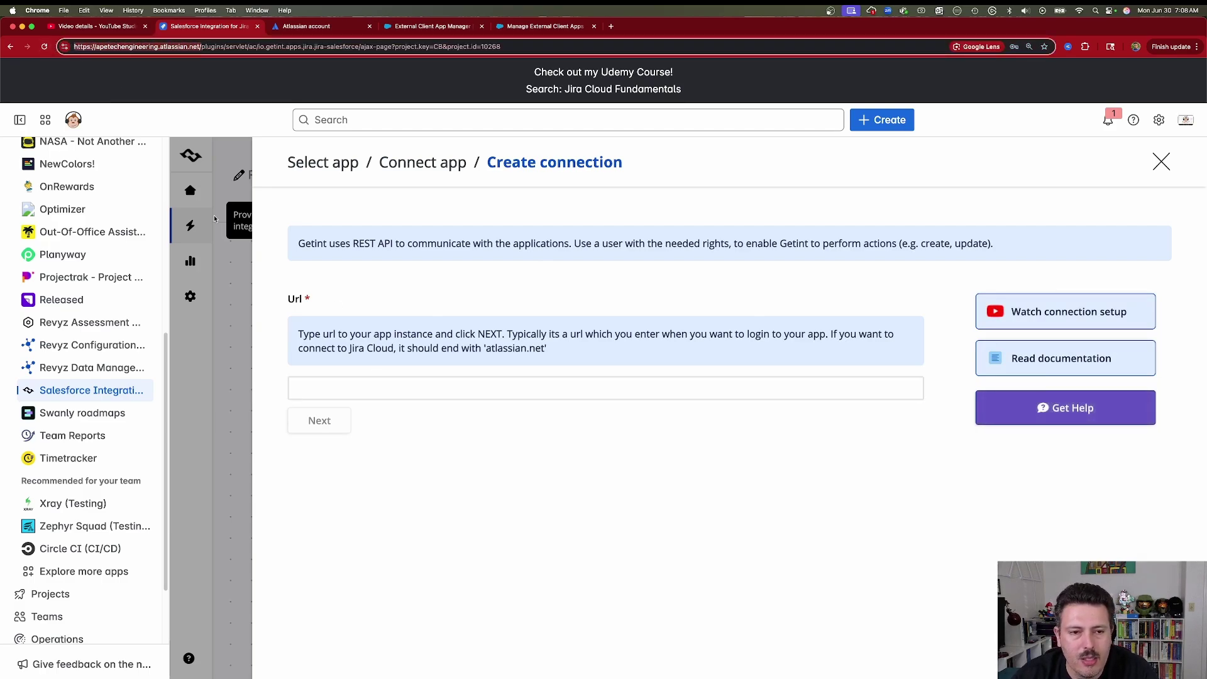
{"action": "left_click", "coordinate": [327, 388]}
{"action": "key", "text": "super+v"}
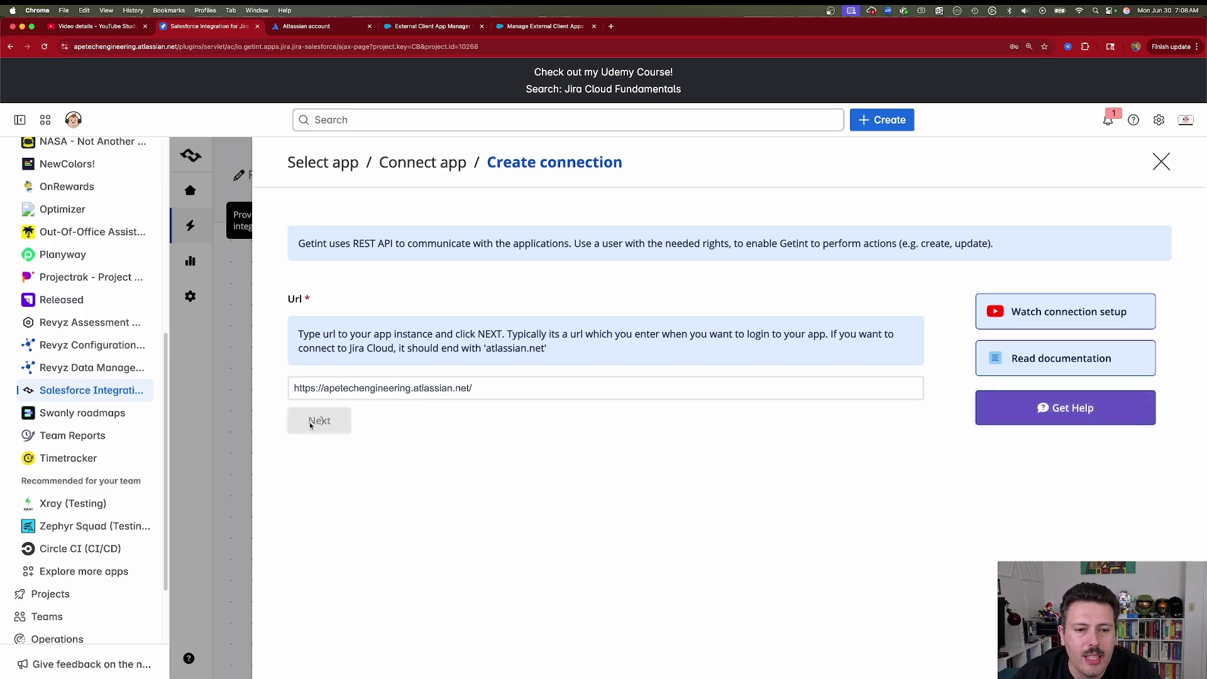
{"action": "left_click", "coordinate": [317, 420]}
Step: Name the connection "Jira to Salesforce" and enter the Jira account's email address
{"action": "left_click_drag", "start_coordinate": [376, 372], "coordinate": [236, 366]}
{"action": "type", "text": "Jira to Salesforce"}
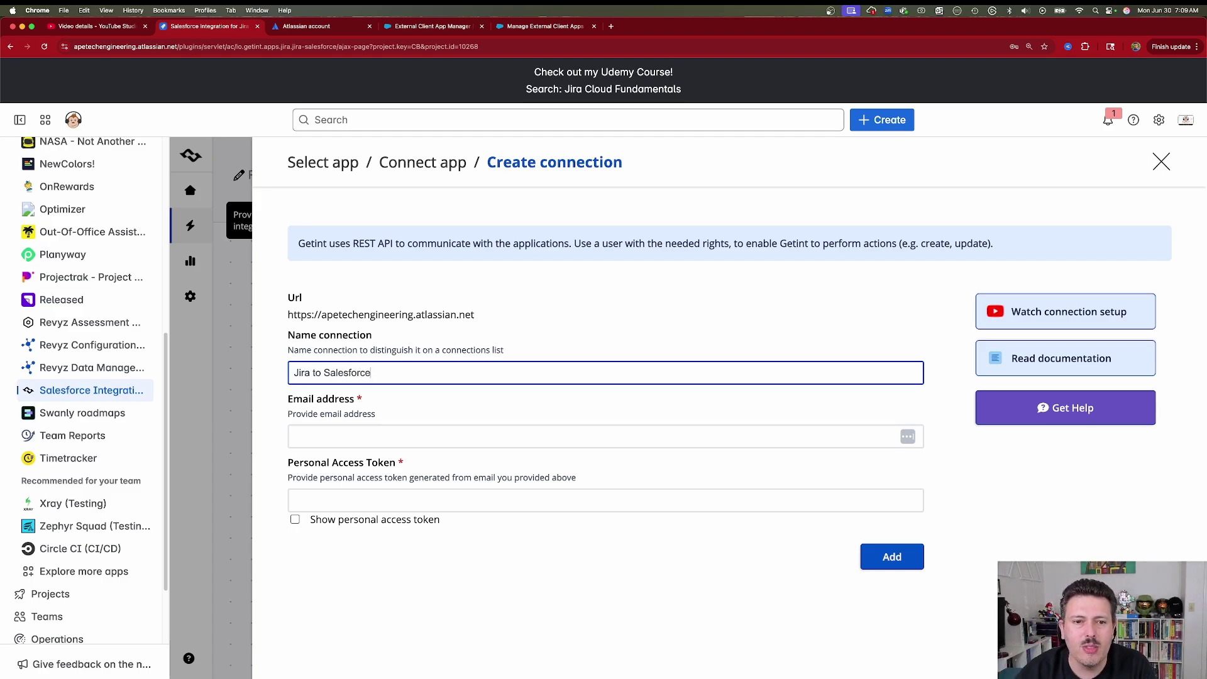
{"action": "left_click", "coordinate": [295, 431]}
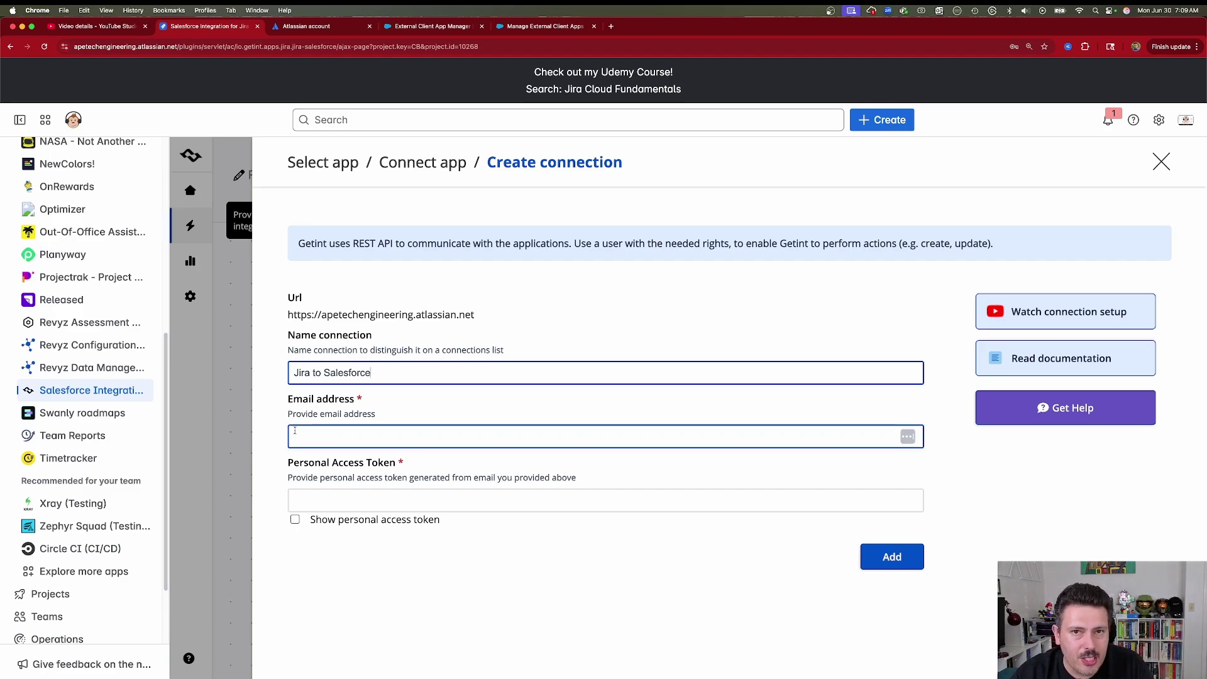
{"action": "left_click", "coordinate": [346, 437]}
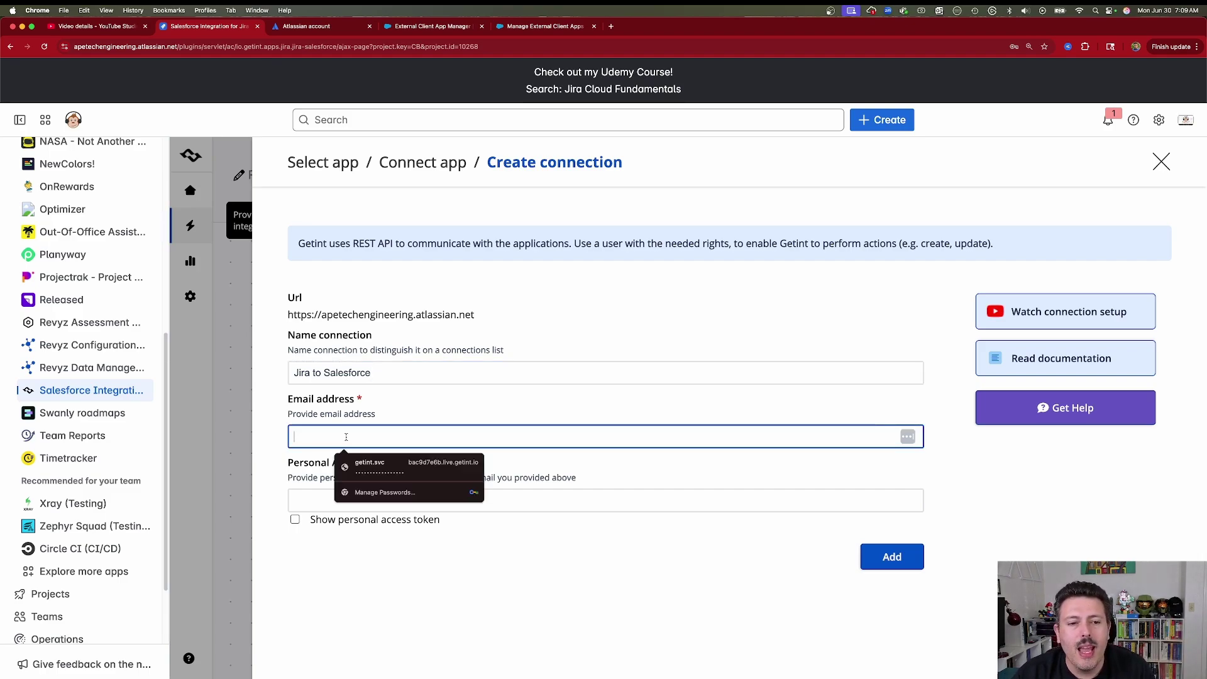
{"action": "left_click", "coordinate": [587, 614]}
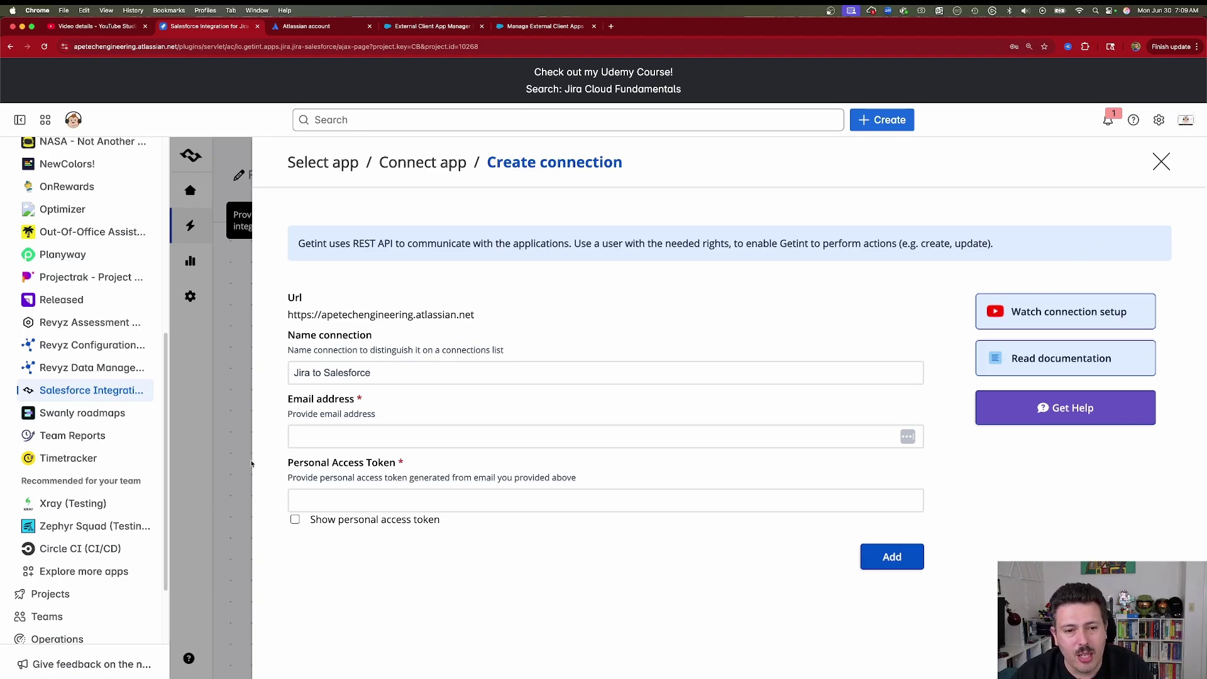
{"action": "left_click", "coordinate": [355, 432]}
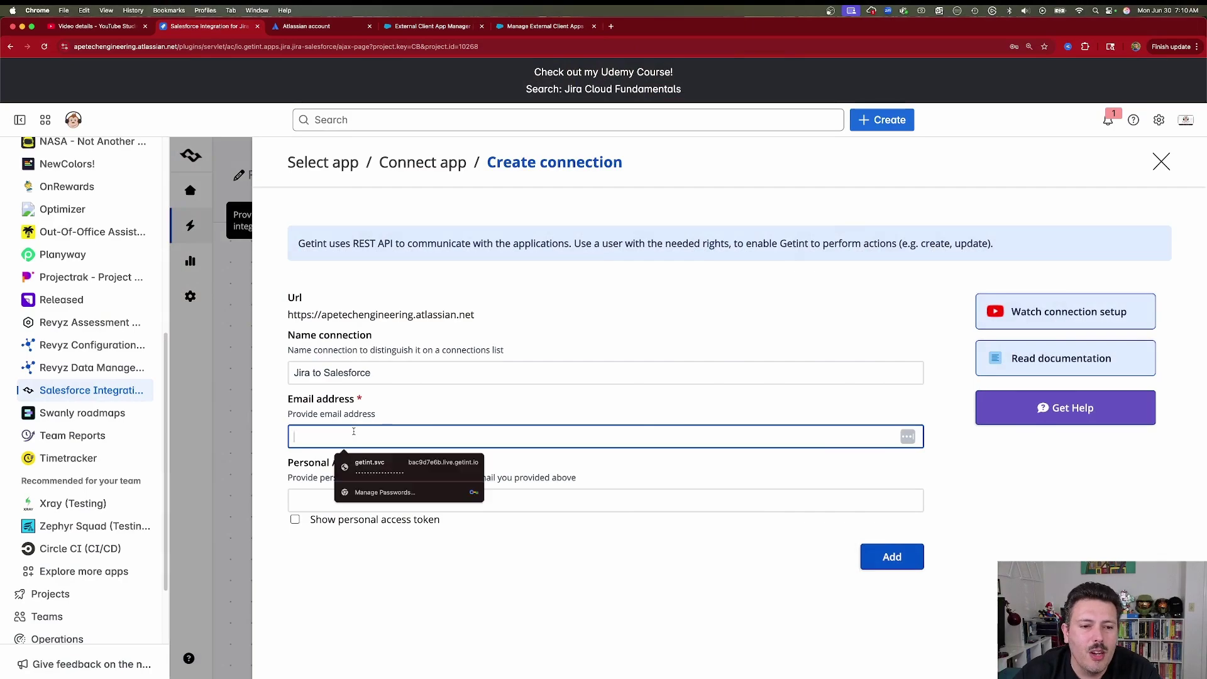
{"action": "key", "text": "super+v"}
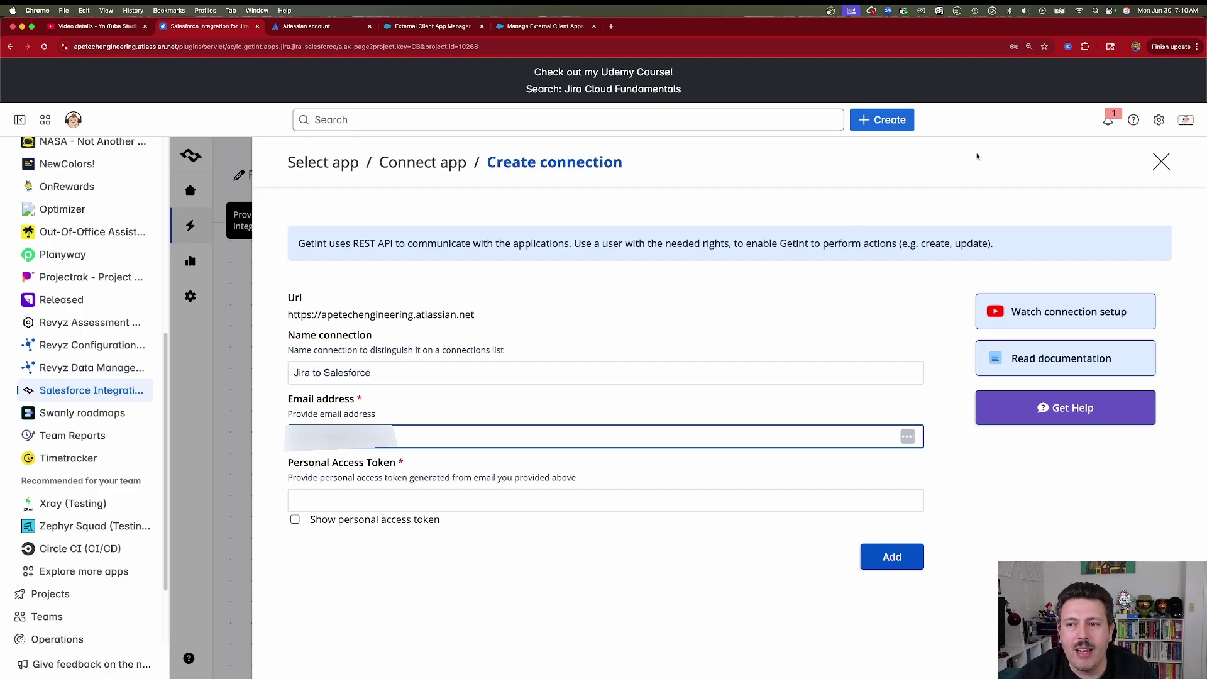
Step: Open the API token management page from the Atlassian account's security settings
{"action": "left_click", "coordinate": [1184, 122]}
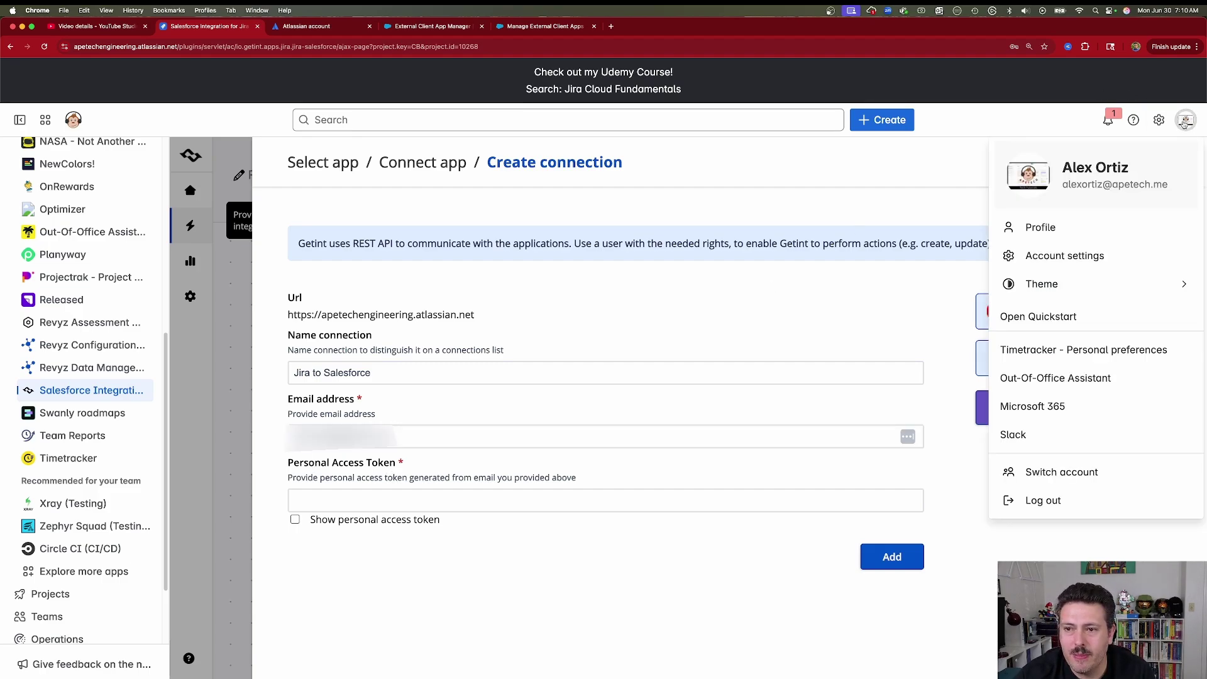
{"action": "left_click", "coordinate": [1079, 263]}
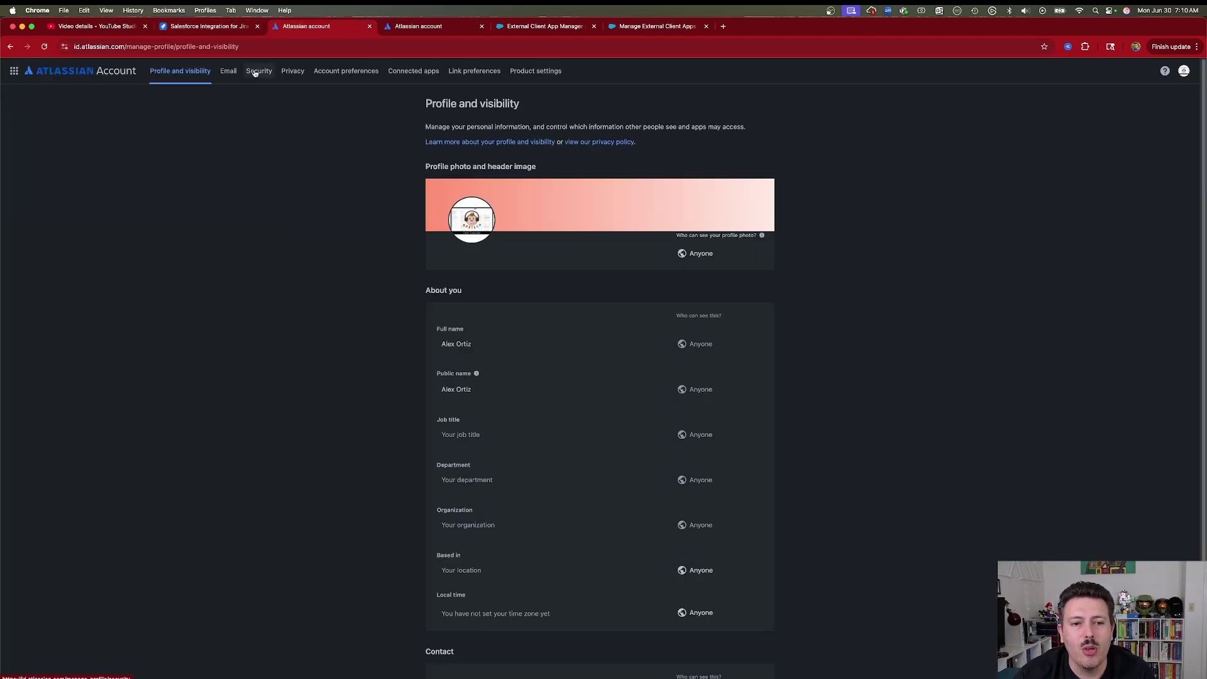
{"action": "left_click", "coordinate": [258, 72]}
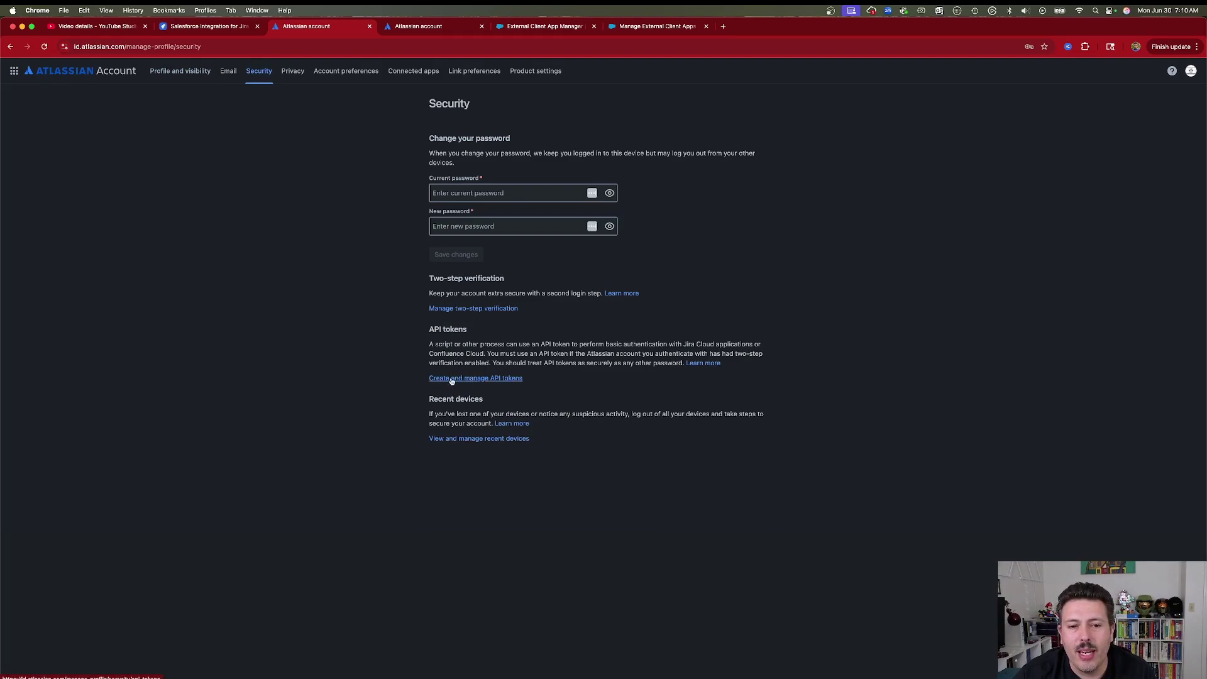
{"action": "left_click", "coordinate": [481, 377]}
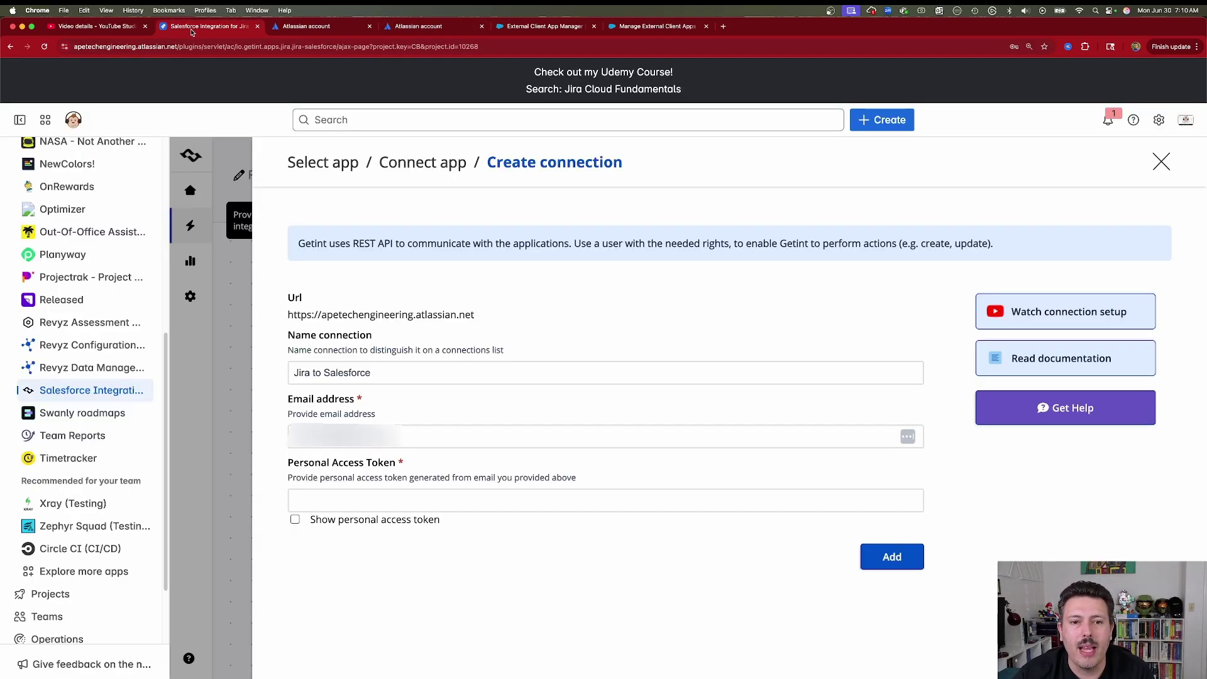
Step: Return to the Getint connection form, paste the personal access token, and add the Jira connection
{"action": "left_click", "coordinate": [192, 32]}
{"action": "left_click", "coordinate": [367, 503]}
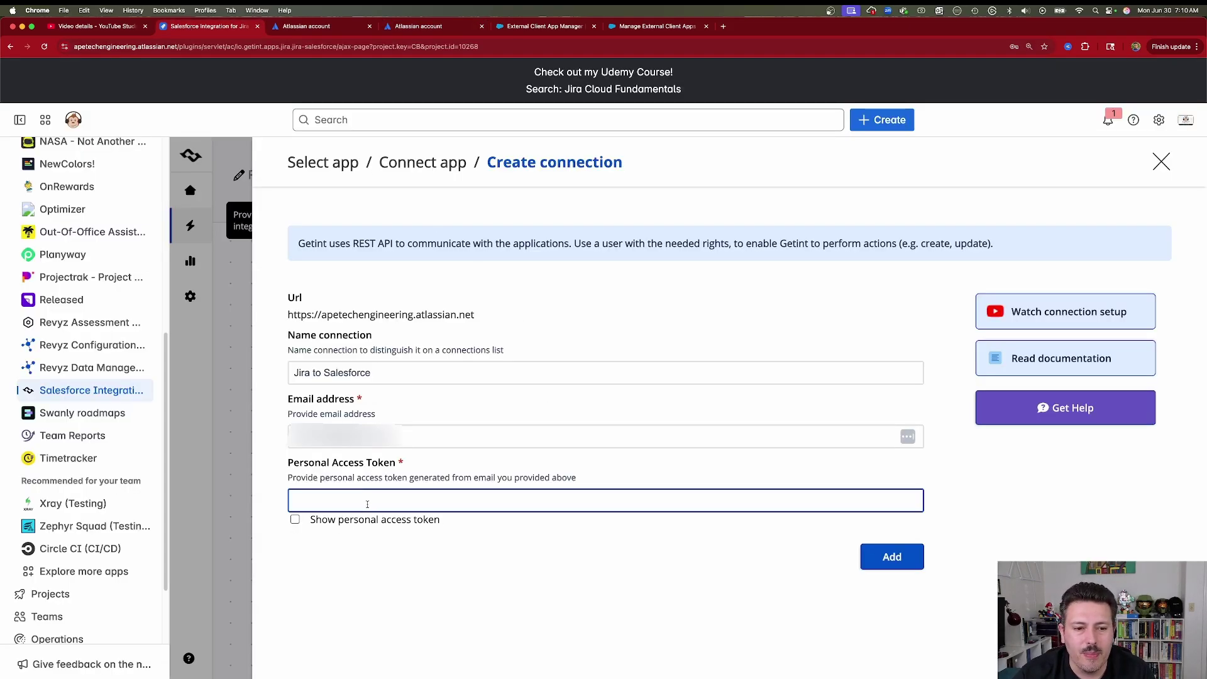
{"action": "key", "text": "super+v"}
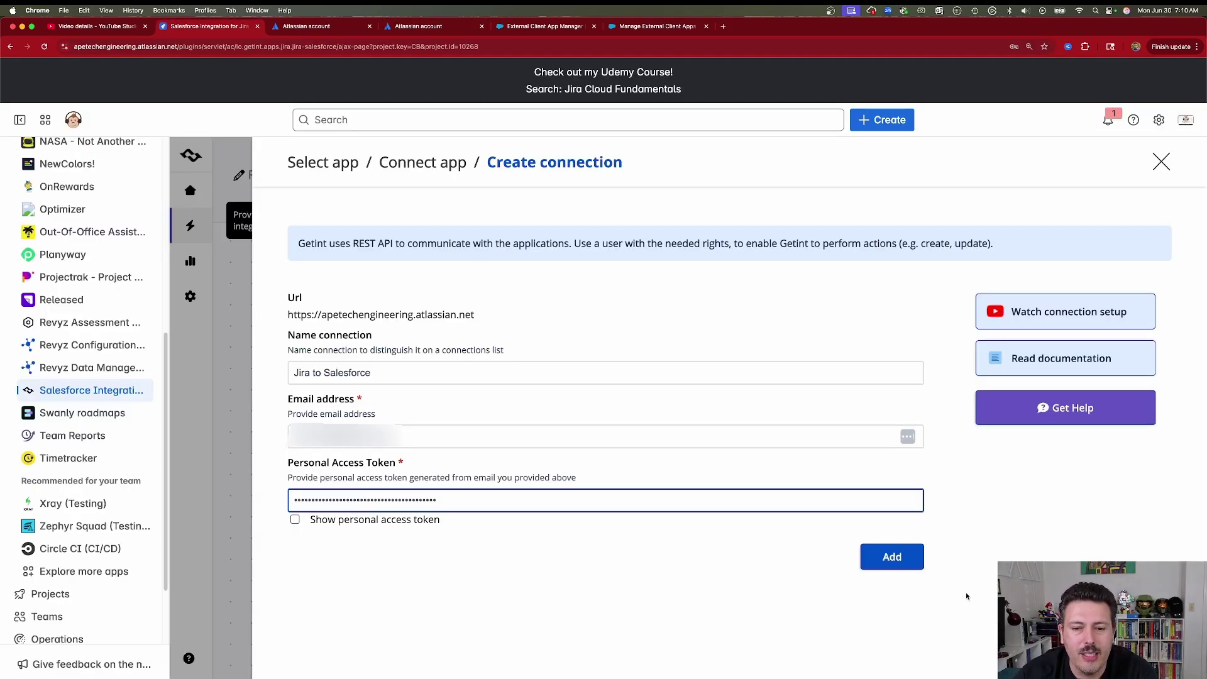
{"action": "left_click", "coordinate": [903, 558]}
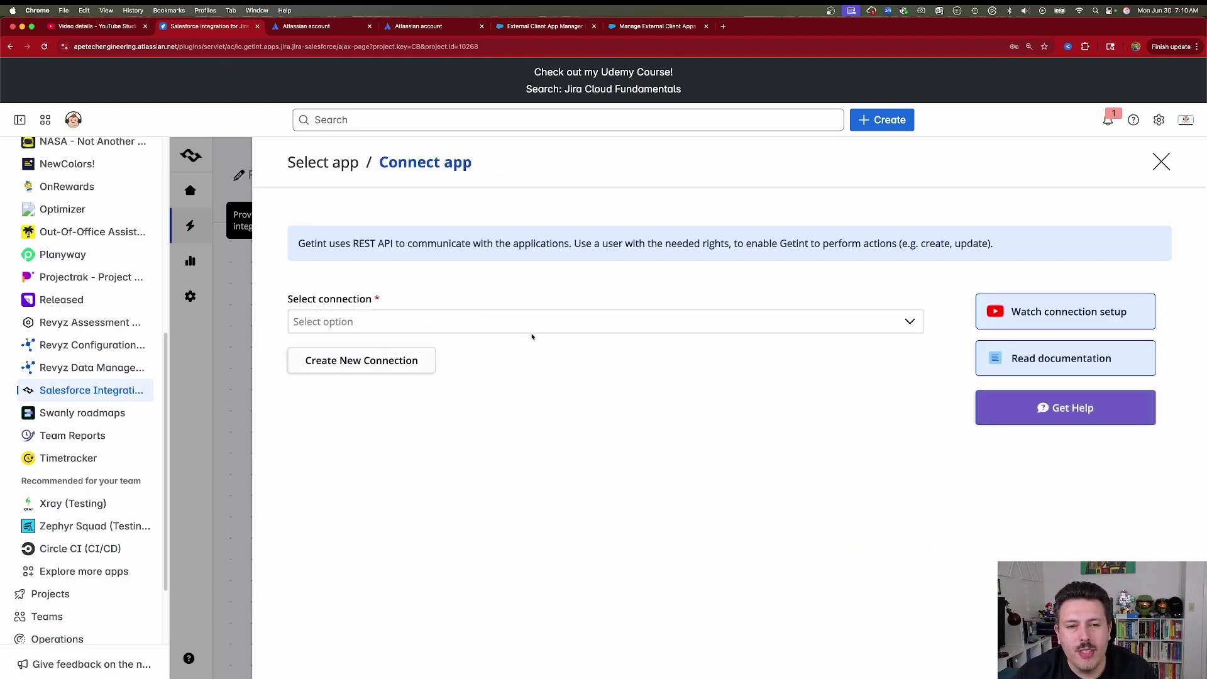
Step: Select the "Jira to Salesforce" connection with the Apetech ARN Demo project and connect it as the first app
{"action": "left_click", "coordinate": [416, 325]}
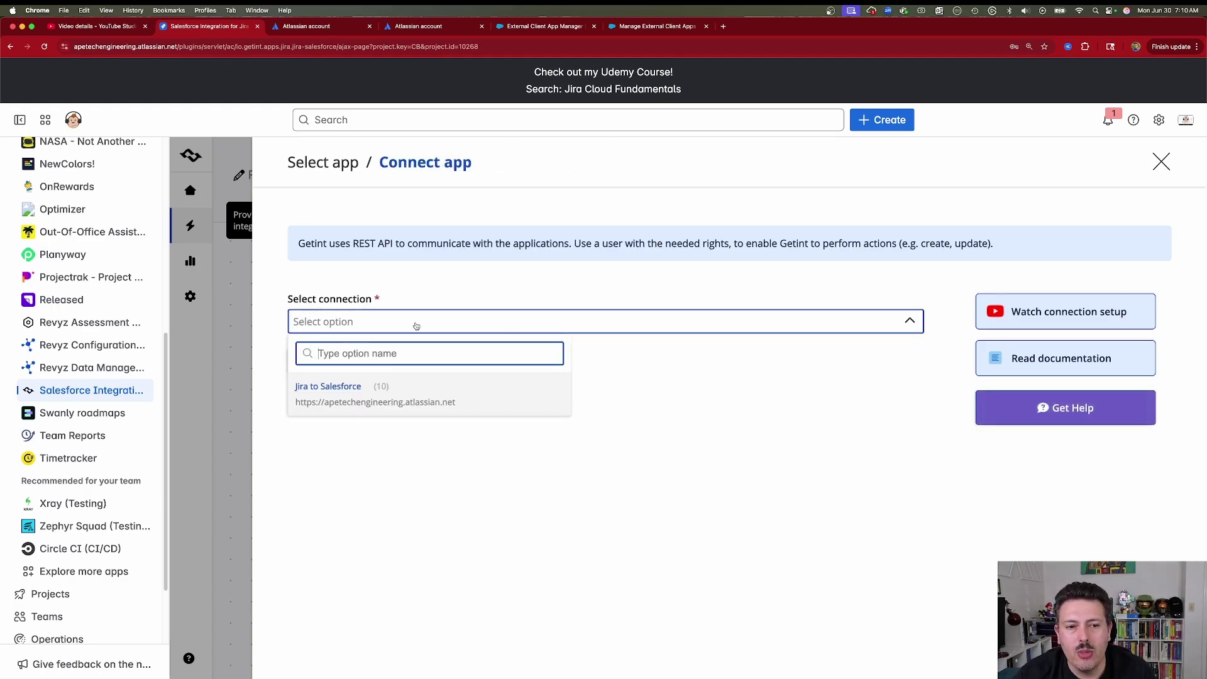
{"action": "left_click", "coordinate": [321, 390]}
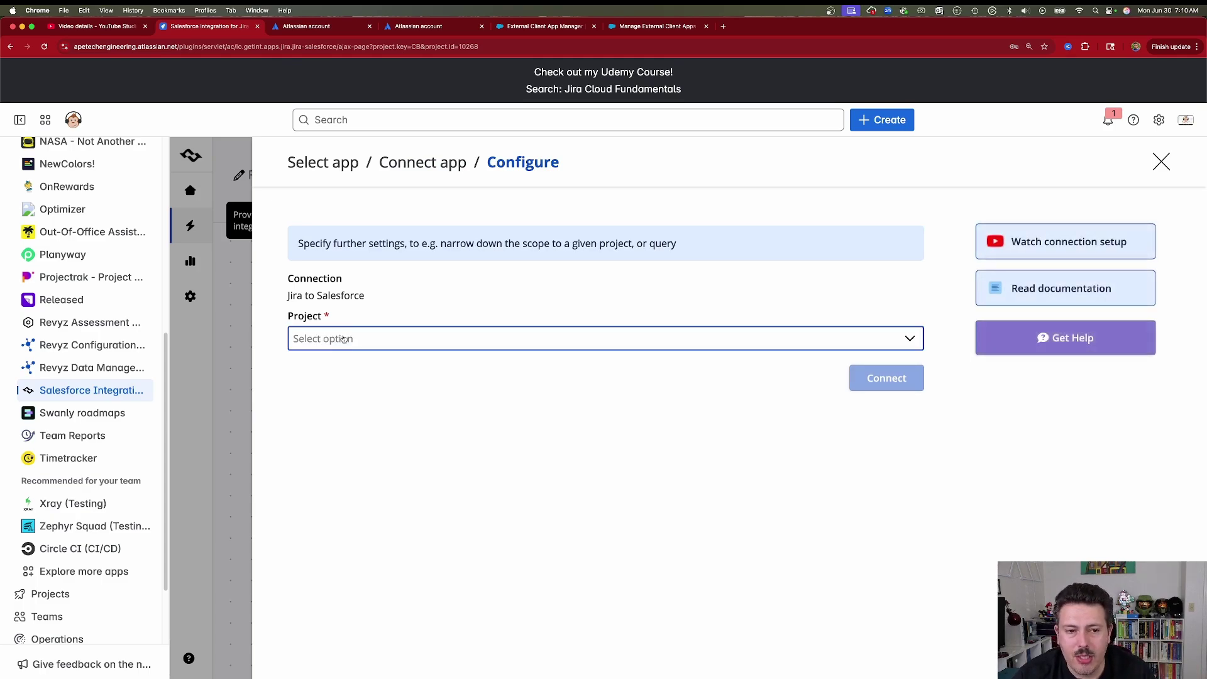
{"action": "left_click", "coordinate": [337, 341]}
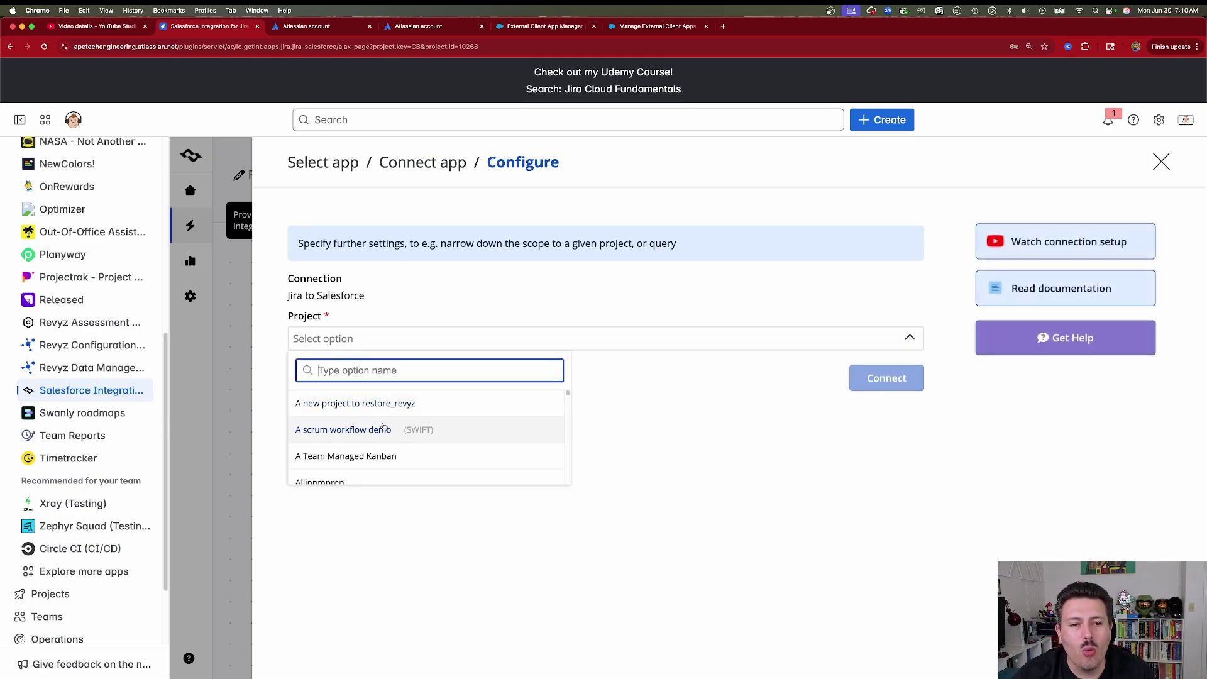
{"action": "scroll", "coordinate": [384, 427], "scroll_direction": "down", "scroll_amount": 3}
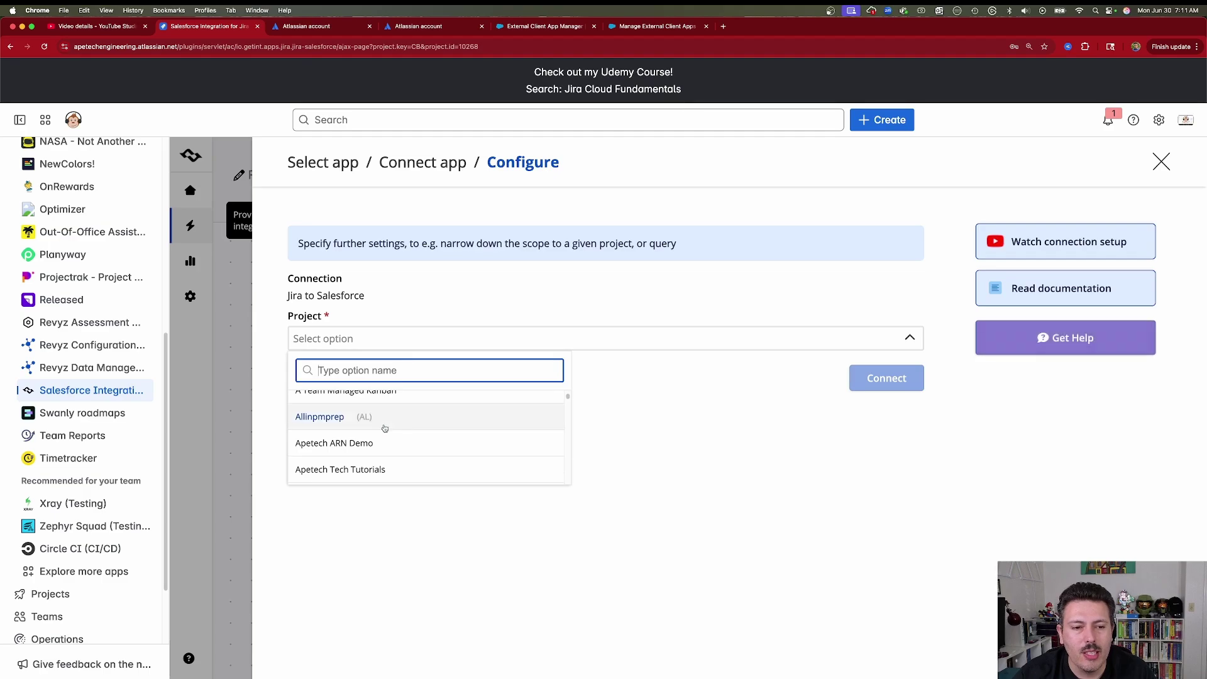
{"action": "scroll", "coordinate": [385, 428], "scroll_direction": "down", "scroll_amount": 1}
{"action": "left_click", "coordinate": [320, 420]}
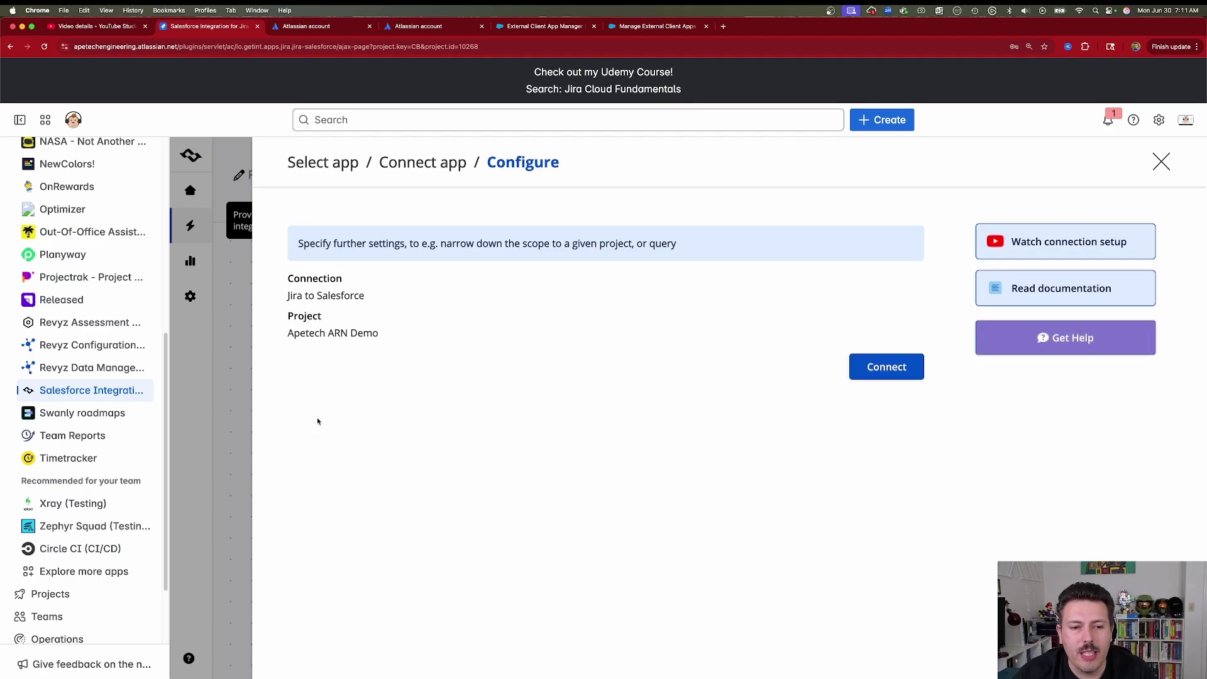
{"action": "left_click", "coordinate": [905, 368]}
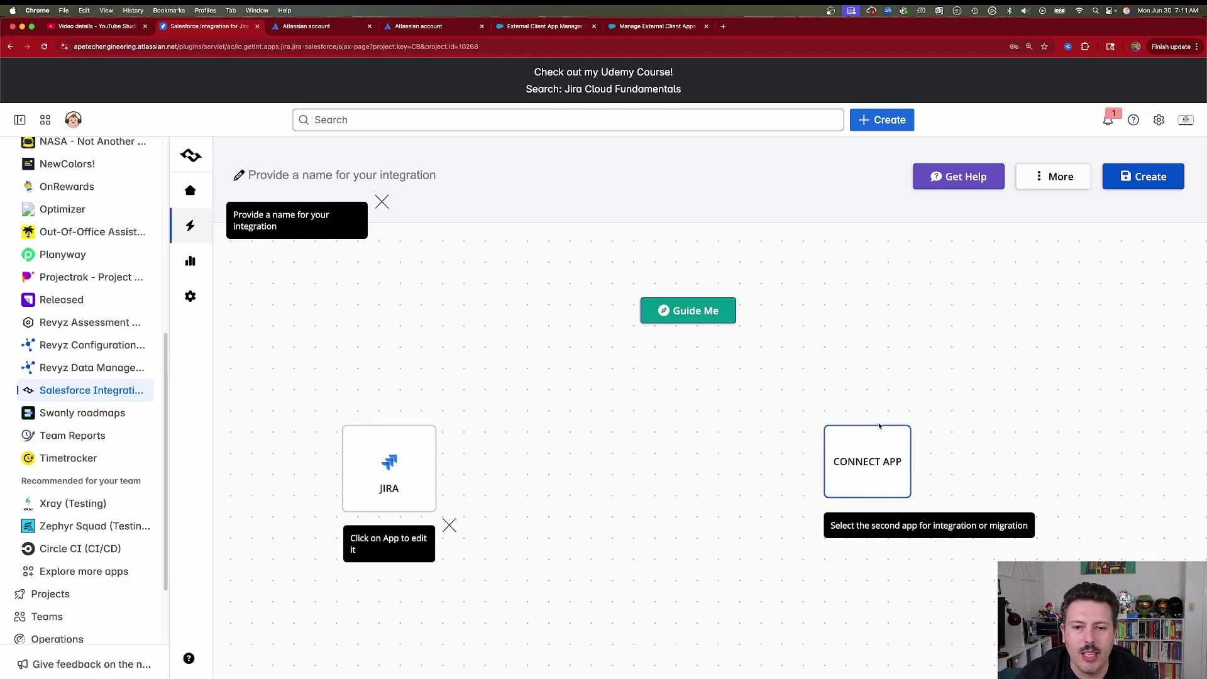
{"action": "left_click", "coordinate": [862, 470]}
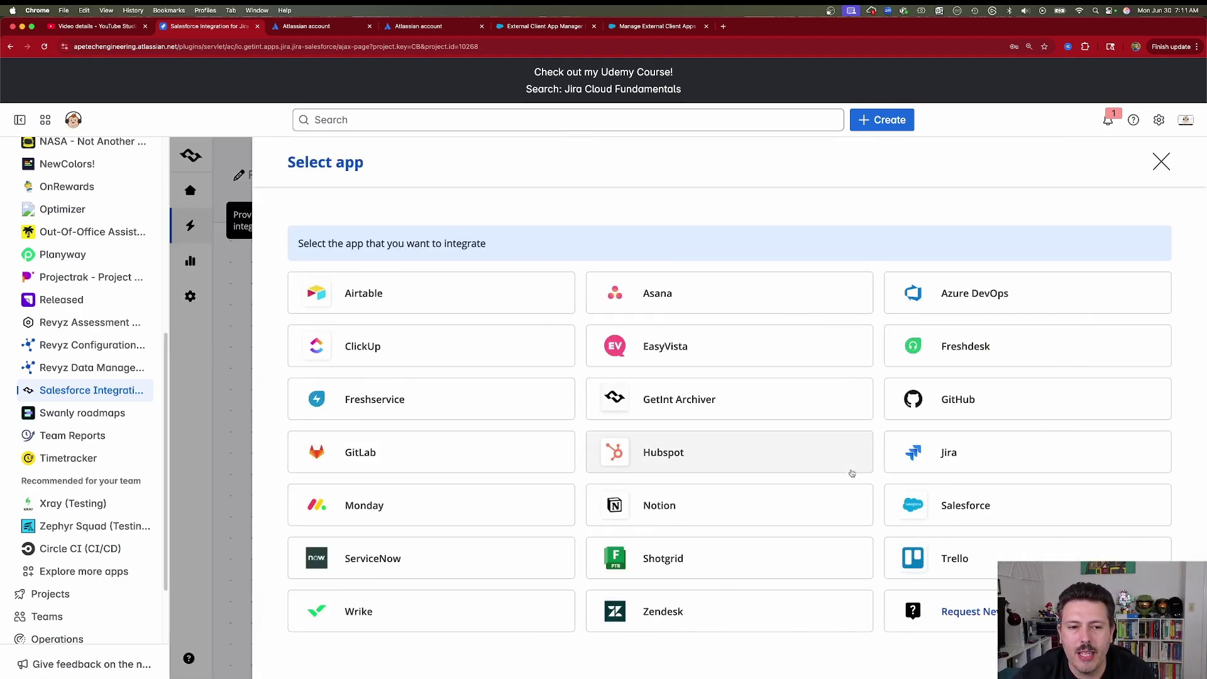
{"action": "left_click", "coordinate": [1052, 514]}
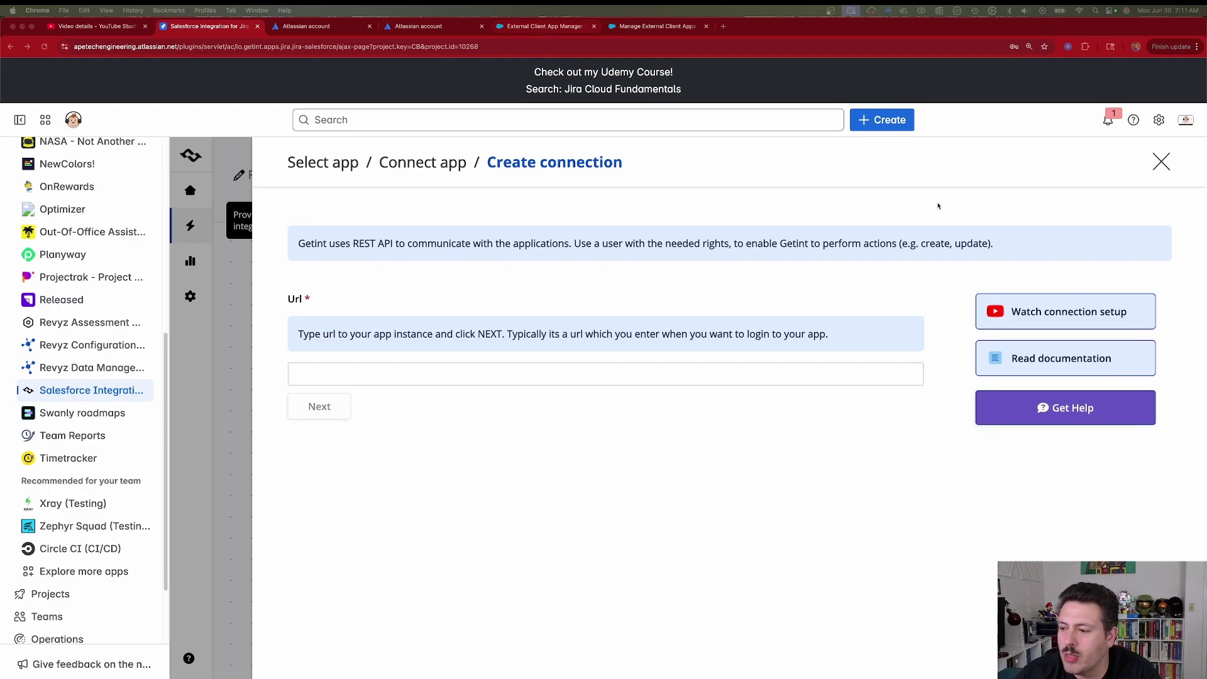
{"action": "left_click", "coordinate": [545, 26]}
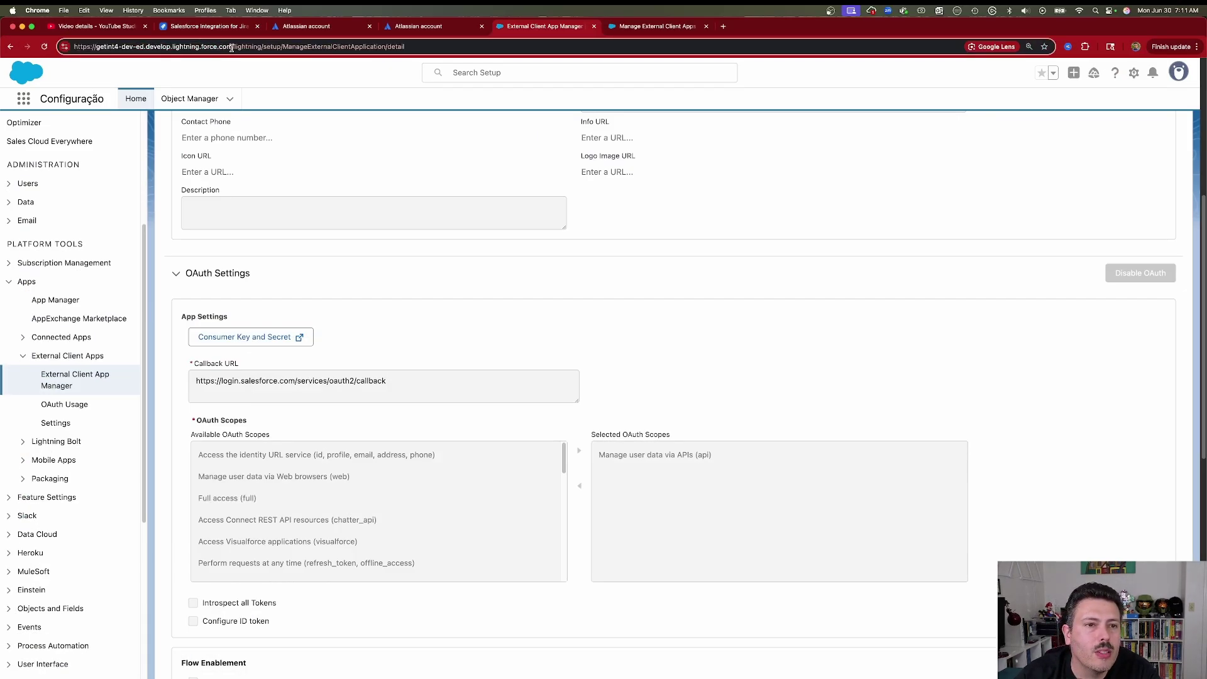
{"action": "left_click_drag", "start_coordinate": [231, 47], "coordinate": [57, 46]}
{"action": "key", "text": "super+c"}
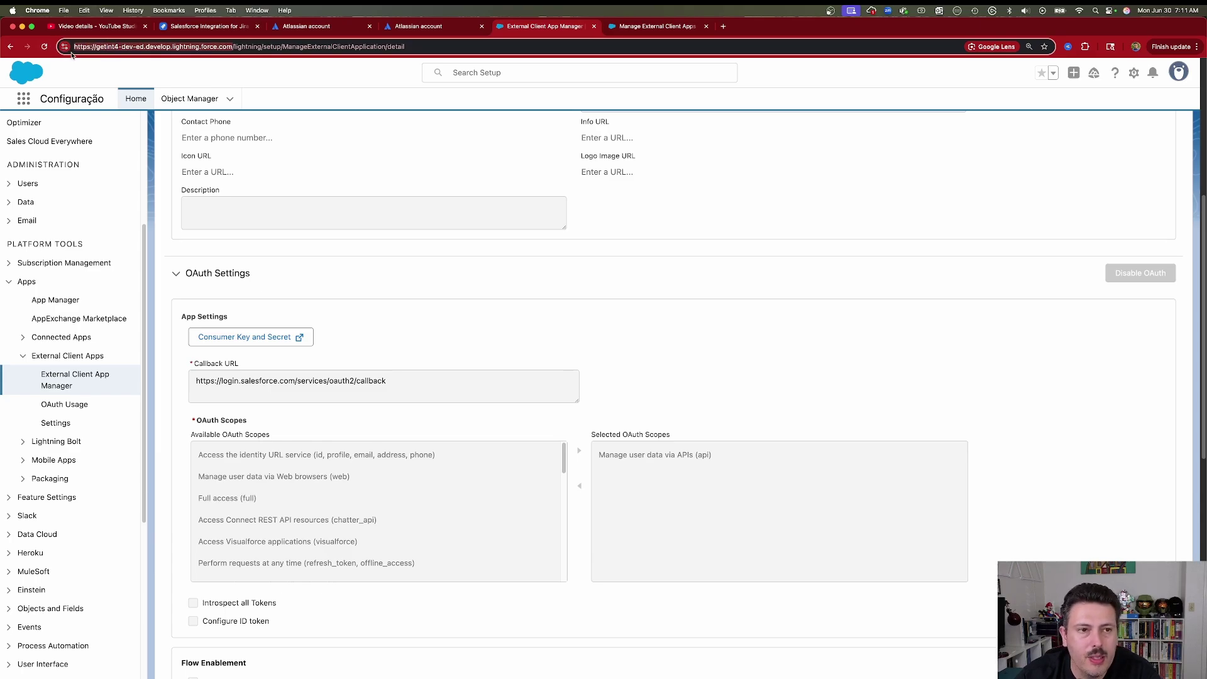
{"action": "left_click", "coordinate": [231, 26]}
{"action": "left_click", "coordinate": [531, 376]}
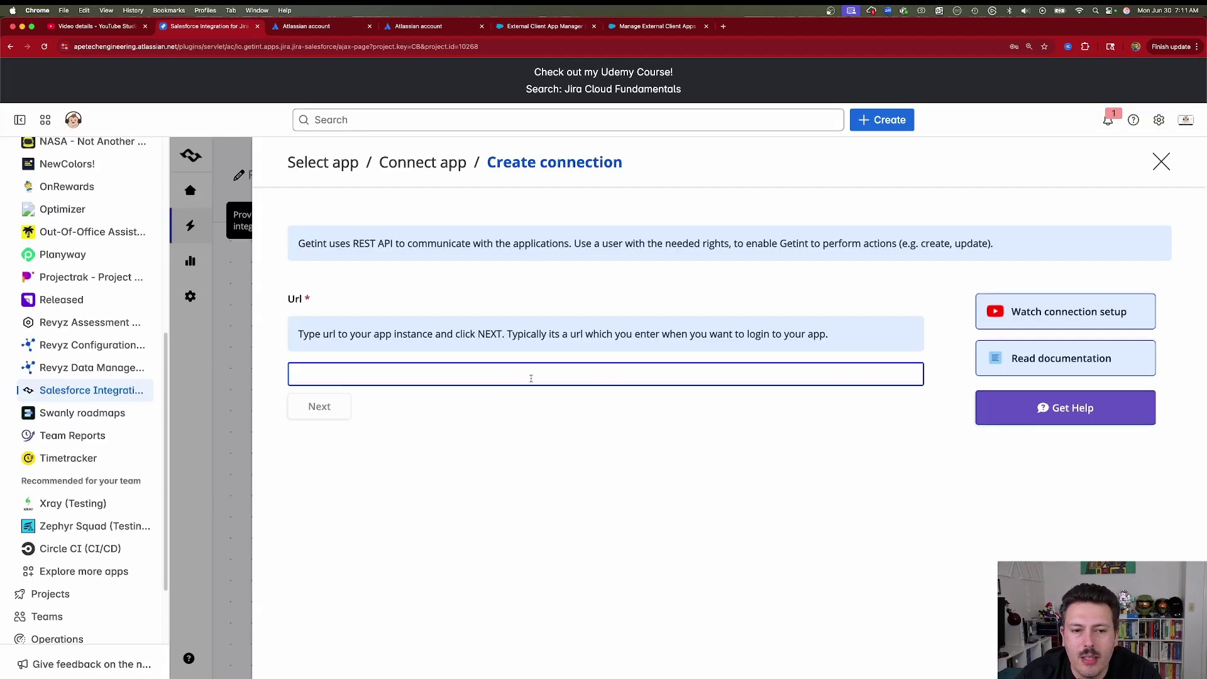
{"action": "key", "text": "super+v"}
{"action": "left_click", "coordinate": [319, 406]}
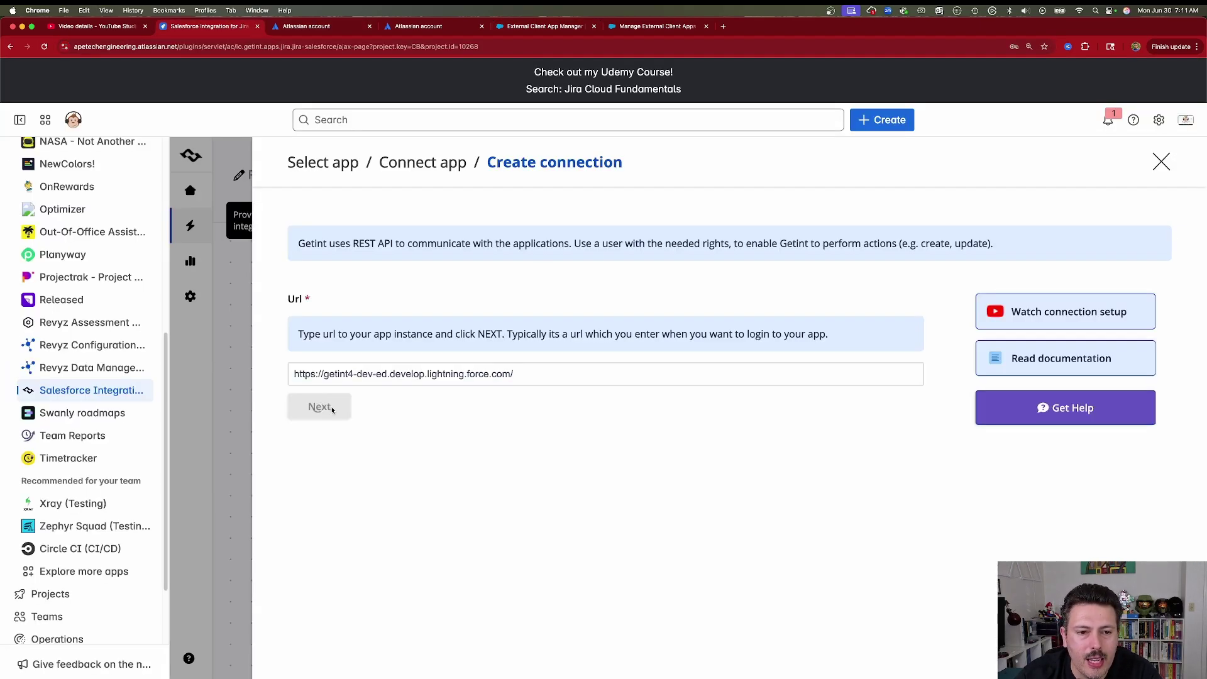
Step: Rename the Salesforce connection as "Salesforce to Jira"
{"action": "left_click", "coordinate": [389, 373]}
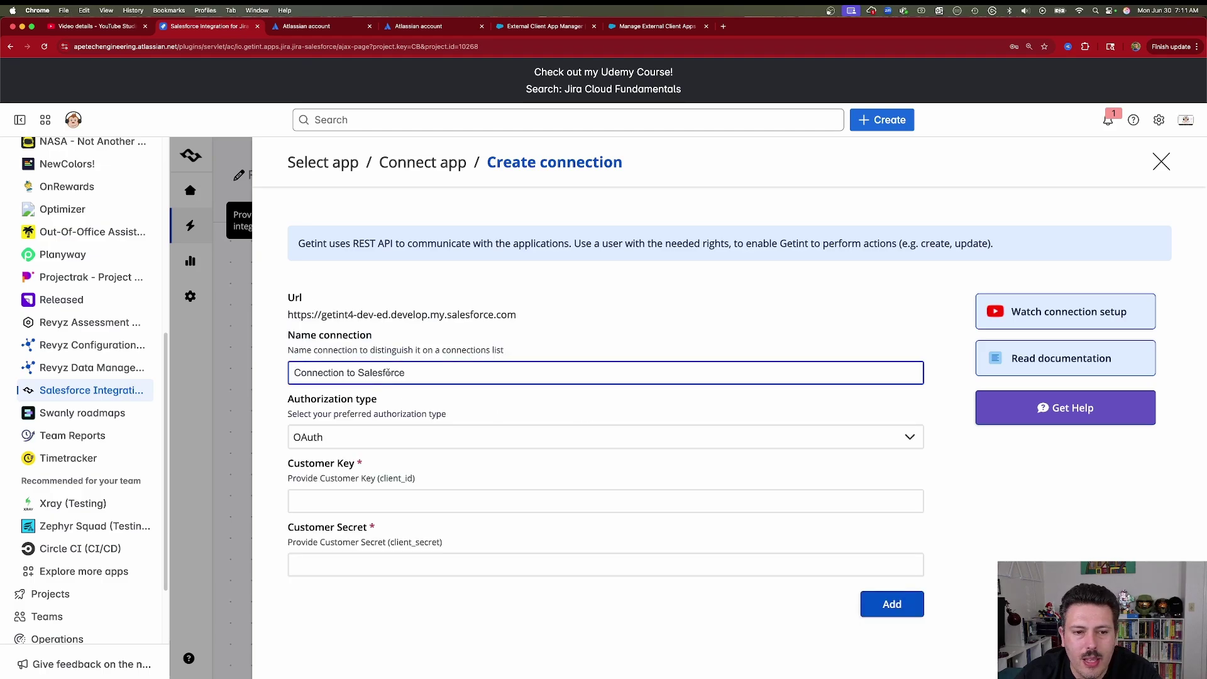
{"action": "left_click_drag", "start_coordinate": [429, 372], "coordinate": [279, 373]}
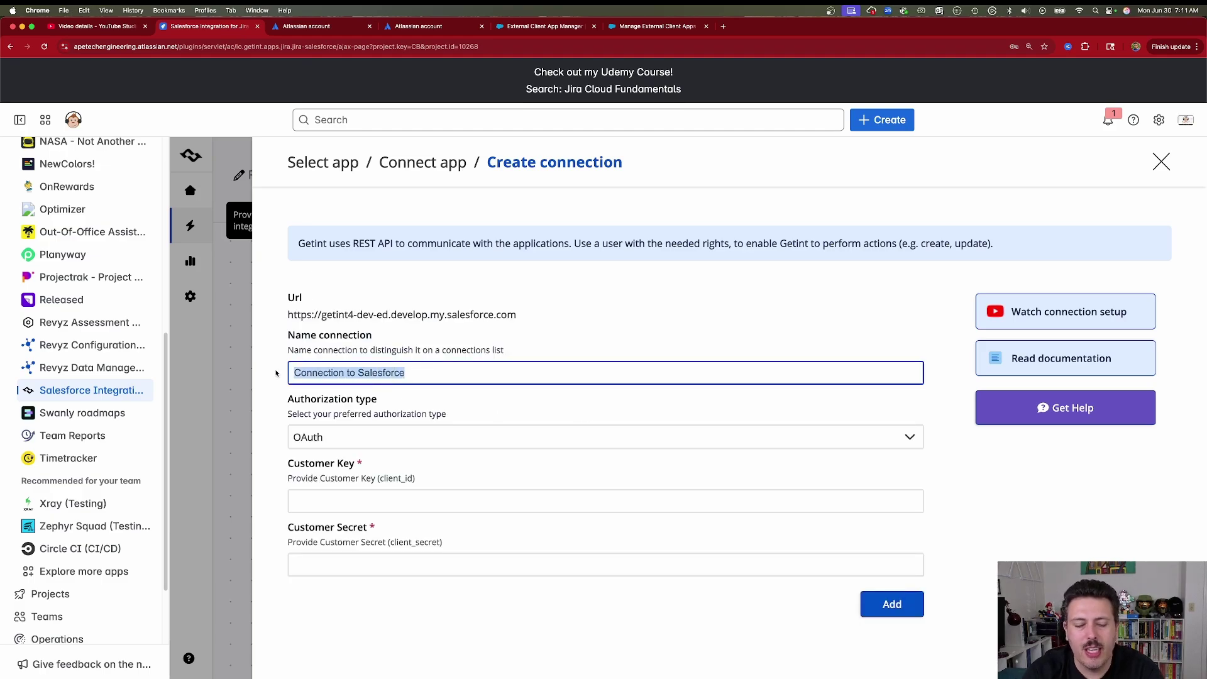
{"action": "type", "text": "Salesforce to Jira"}
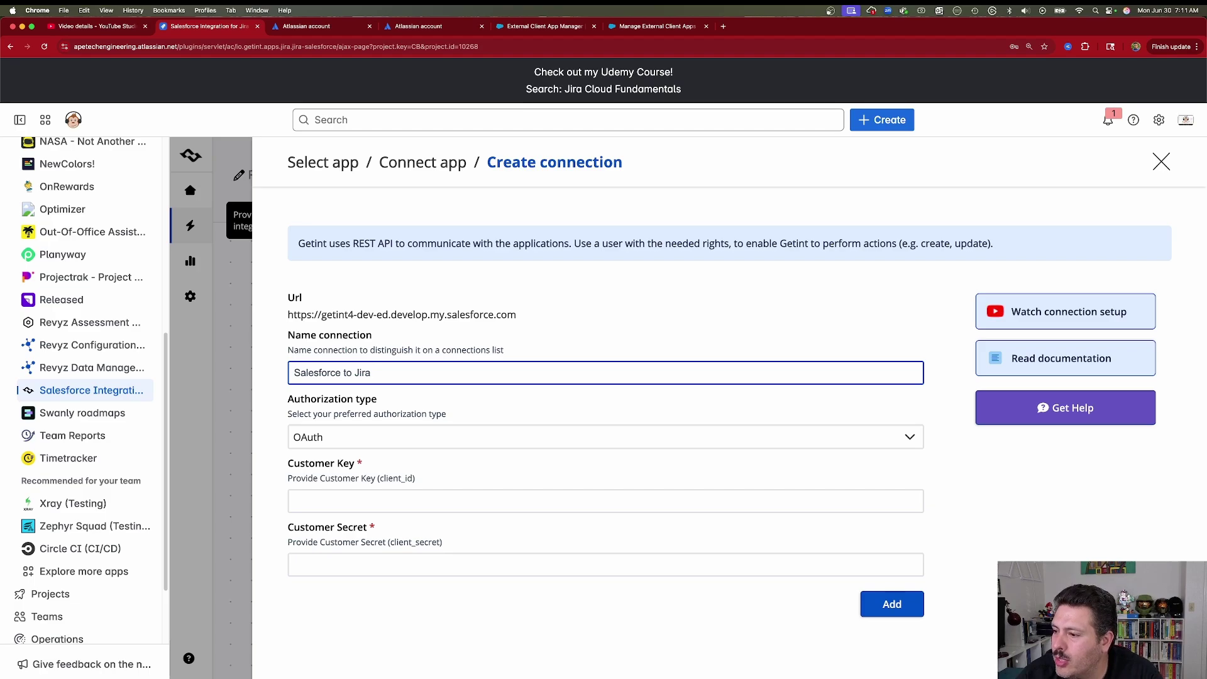
Step: Paste the external client app's customer key and customer secret into the OAuth connection form and add the Salesforce connection
{"action": "left_click", "coordinate": [371, 500]}
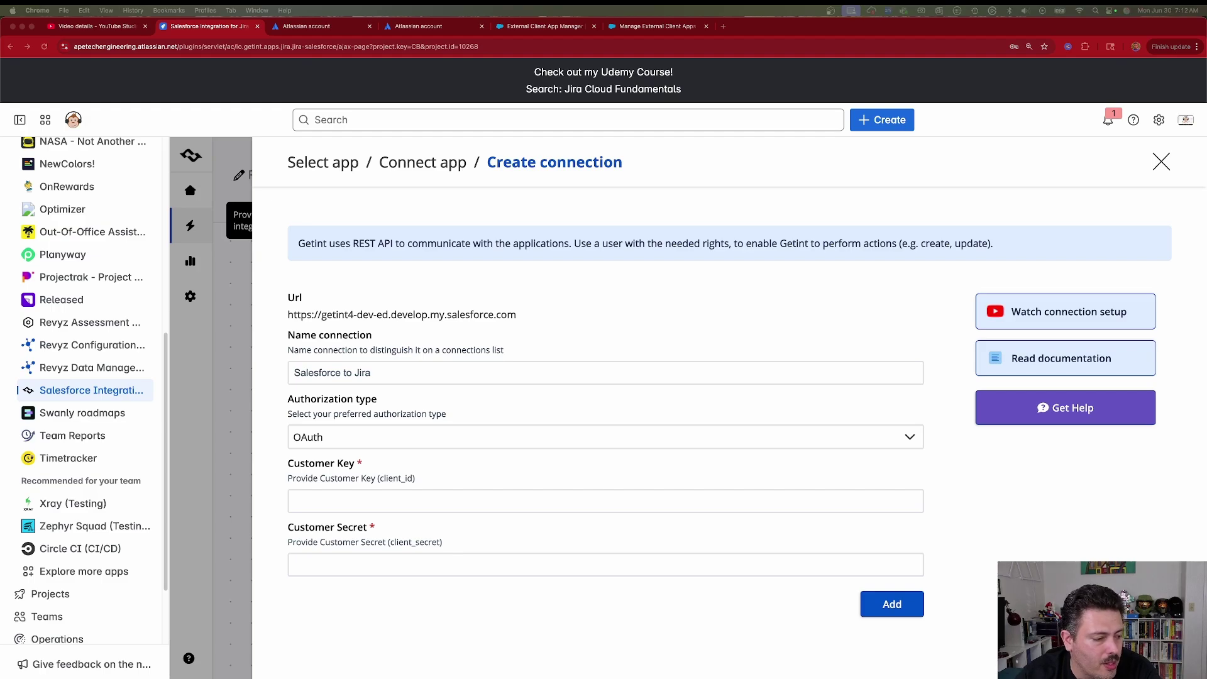
{"action": "left_click", "coordinate": [352, 507]}
{"action": "key", "text": "super+v"}
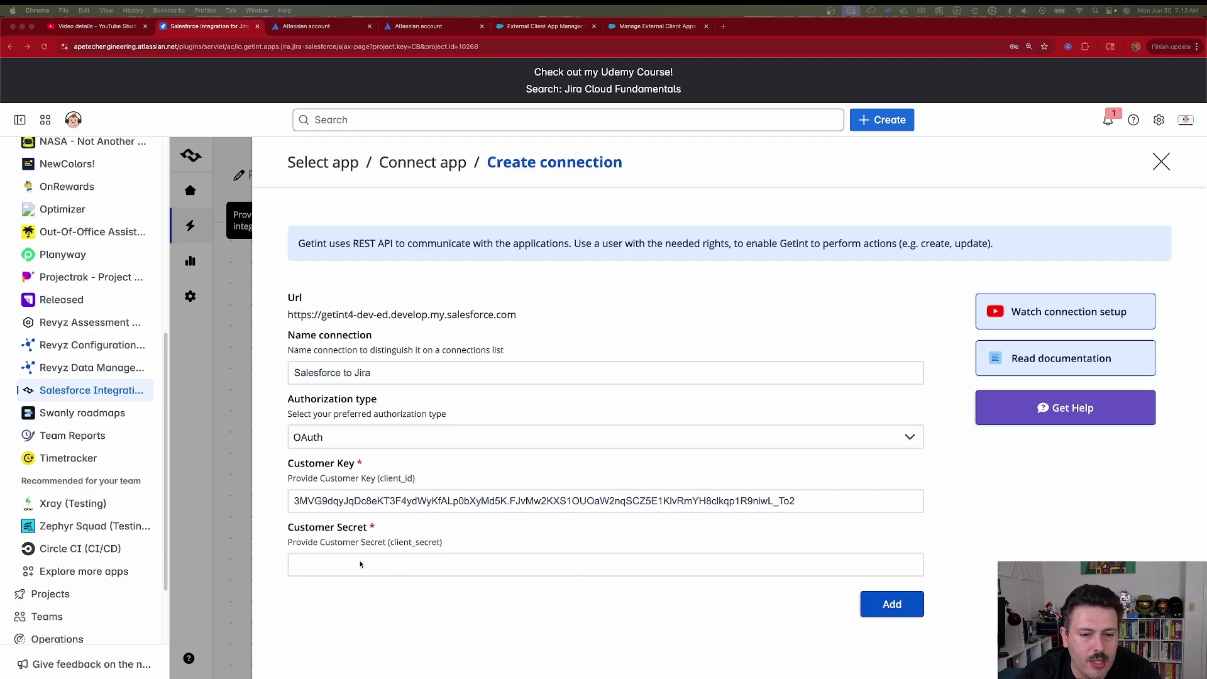
{"action": "left_click", "coordinate": [360, 564]}
{"action": "key", "text": "super+v"}
{"action": "left_click", "coordinate": [898, 610]}
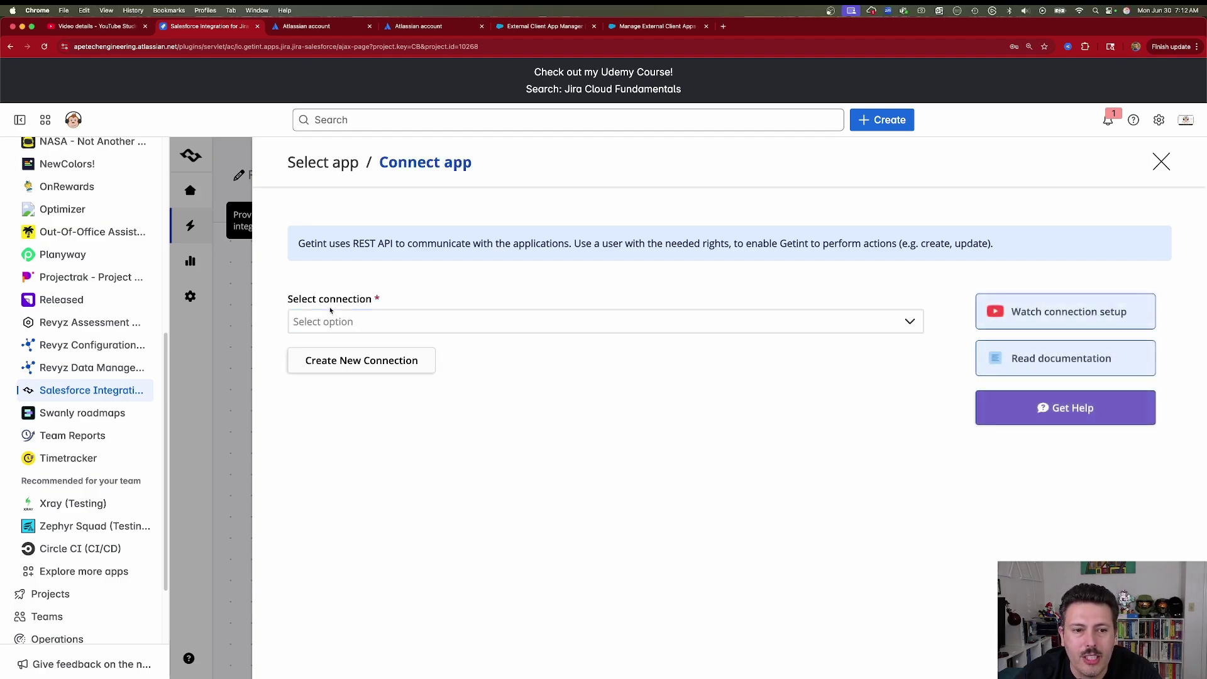
Step: Select the "Salesforce to Jira" connection and connect it as the second app without an additional query
{"action": "left_click", "coordinate": [365, 321]}
{"action": "left_click", "coordinate": [347, 387]}
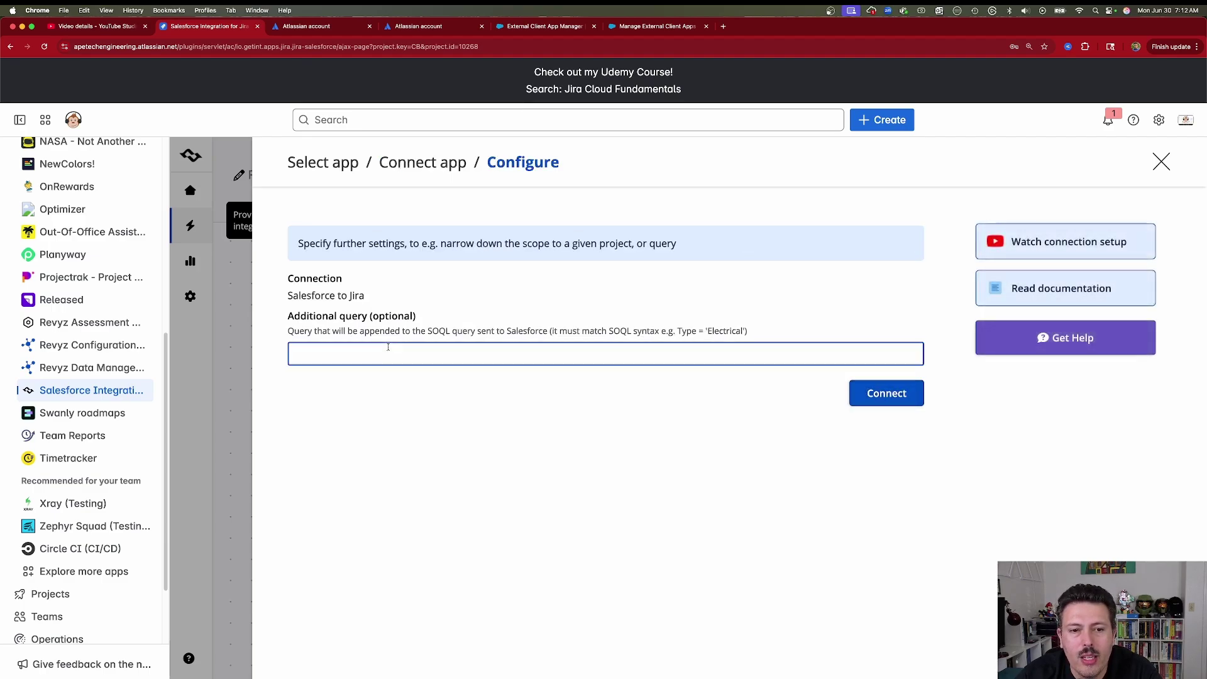
{"action": "left_click", "coordinate": [345, 339]}
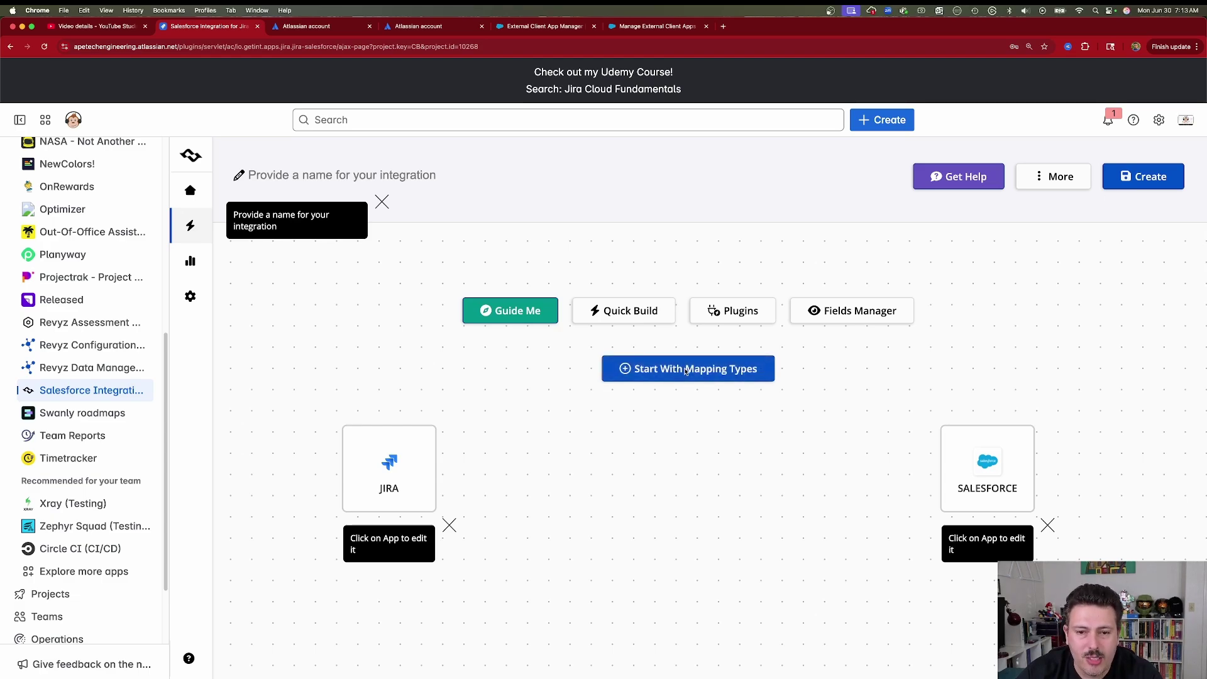
Step: Add a type mapping between the Jira Story type and the Salesforce Case type
{"action": "left_click", "coordinate": [676, 367]}
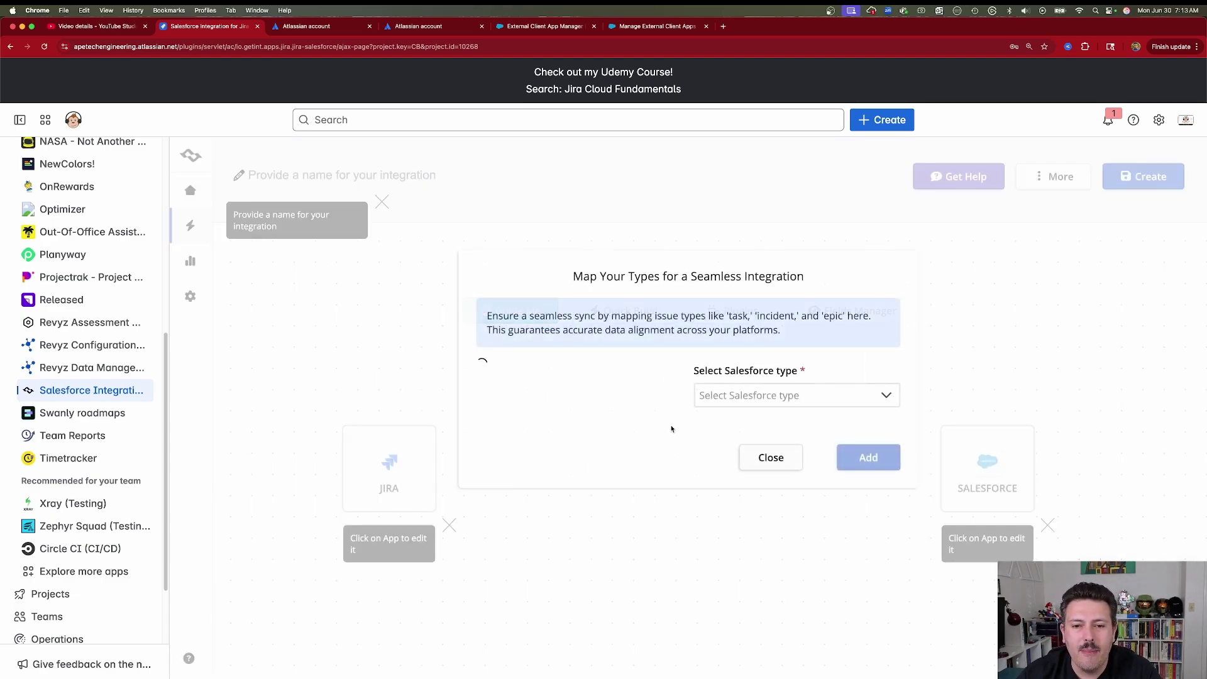
{"action": "left_click", "coordinate": [570, 401]}
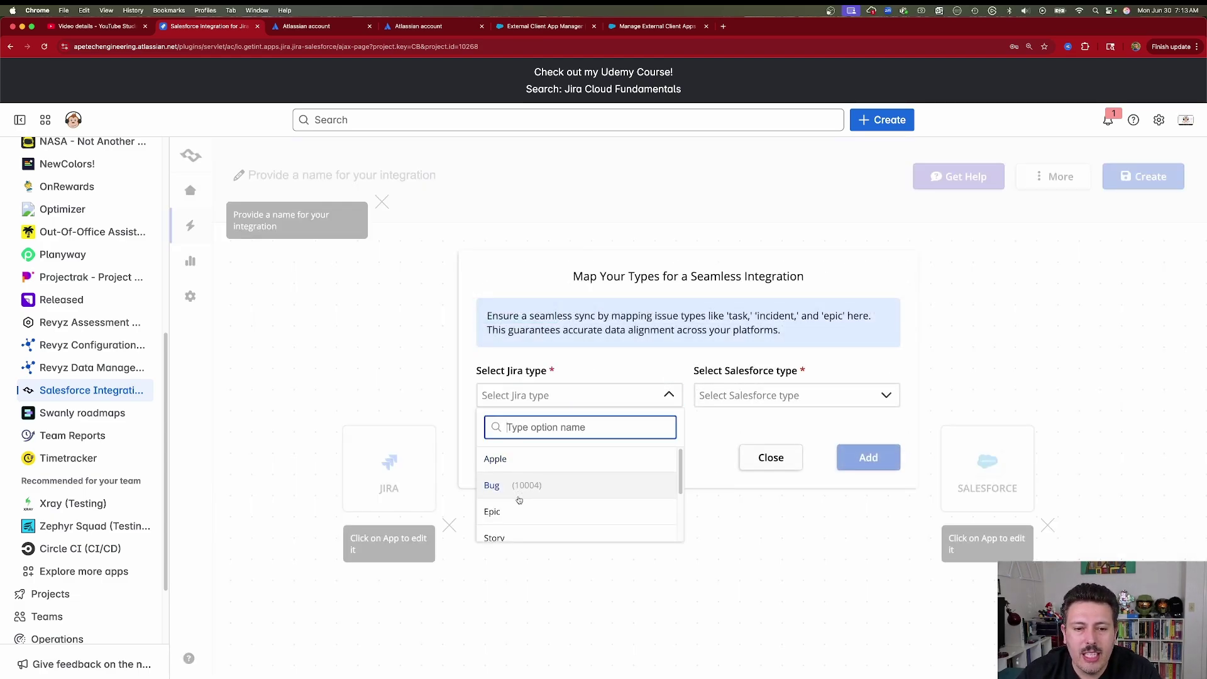
{"action": "scroll", "coordinate": [518, 496], "scroll_direction": "down", "scroll_amount": 3}
{"action": "scroll", "coordinate": [518, 497], "scroll_direction": "up", "scroll_amount": 1}
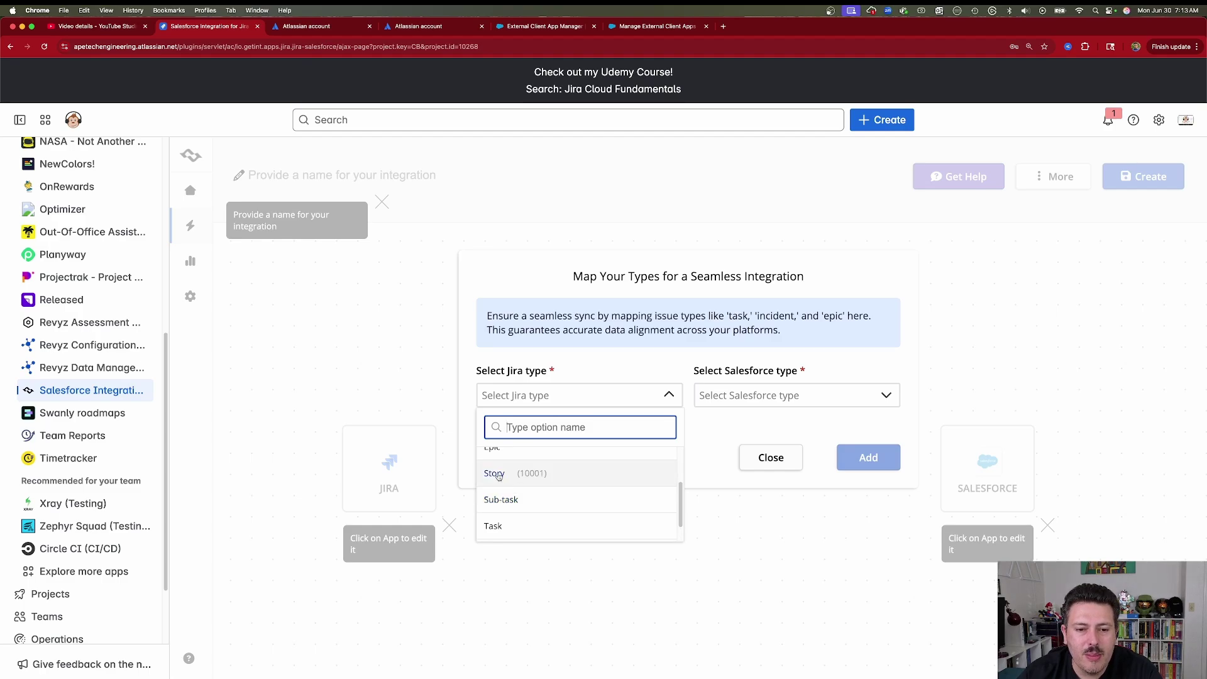
{"action": "left_click", "coordinate": [498, 474]}
{"action": "left_click", "coordinate": [768, 396]}
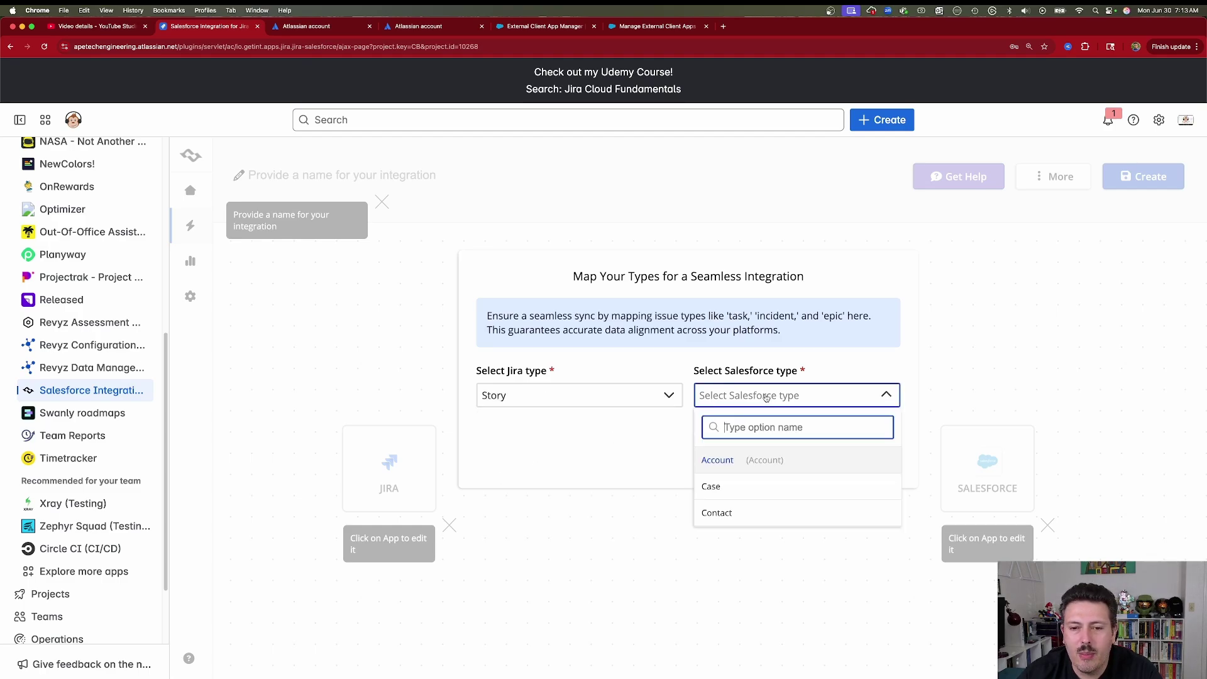
{"action": "left_click", "coordinate": [736, 486]}
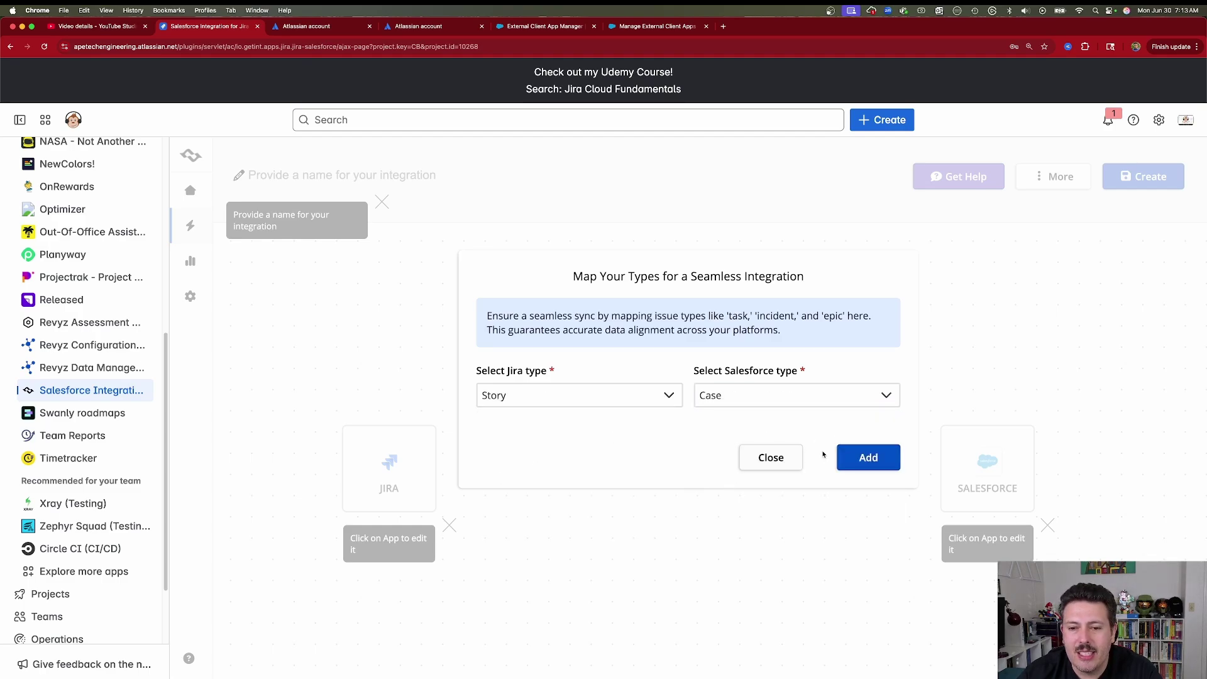
{"action": "left_click", "coordinate": [872, 461]}
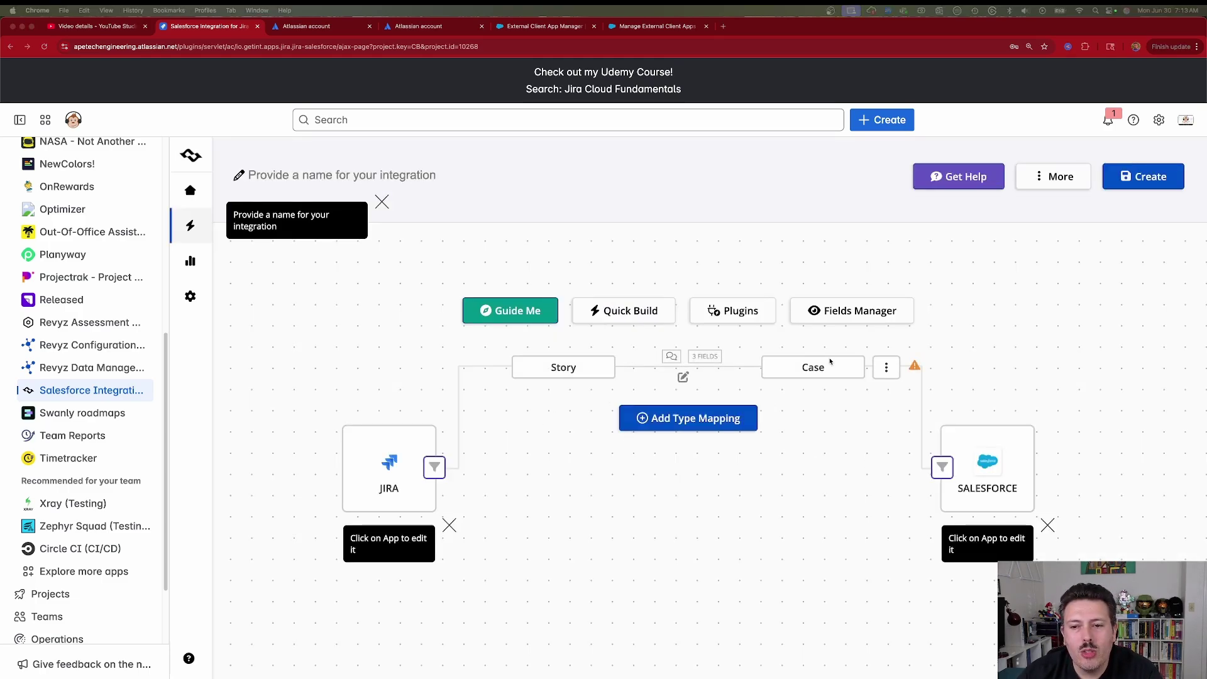
Step: In the Story - Case mapping's status configuration, map the Jira status Backlog to the Salesforce status New
{"action": "left_click", "coordinate": [682, 378]}
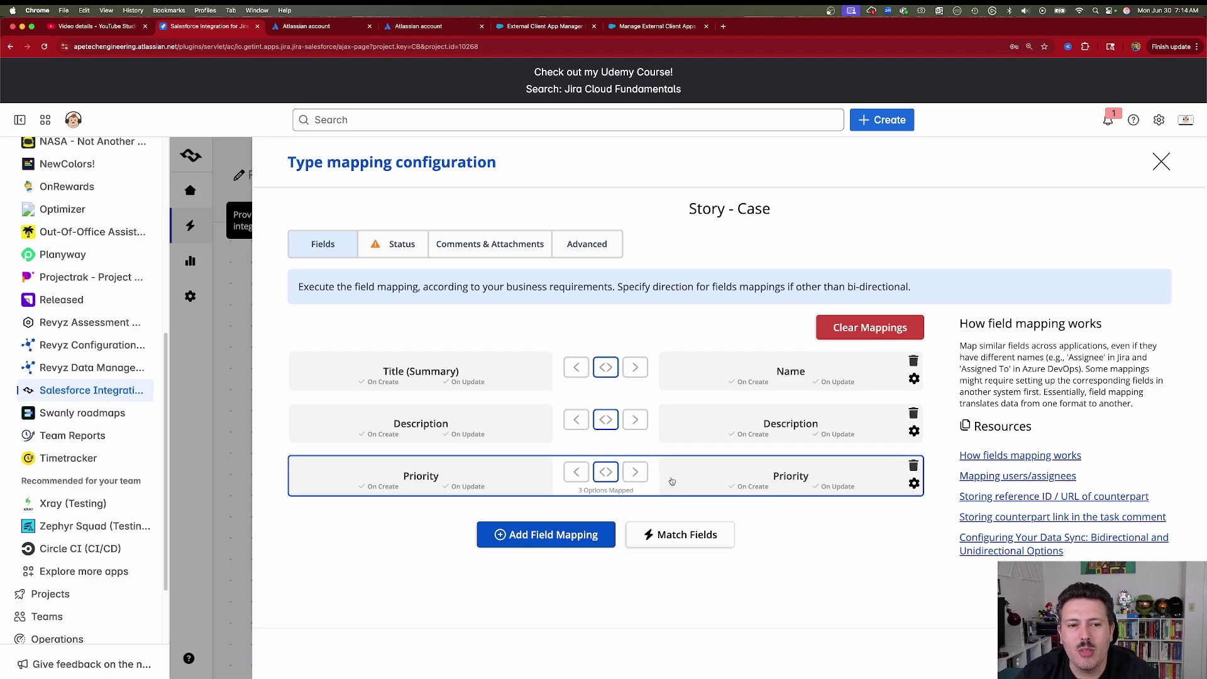
{"action": "left_click", "coordinate": [409, 251]}
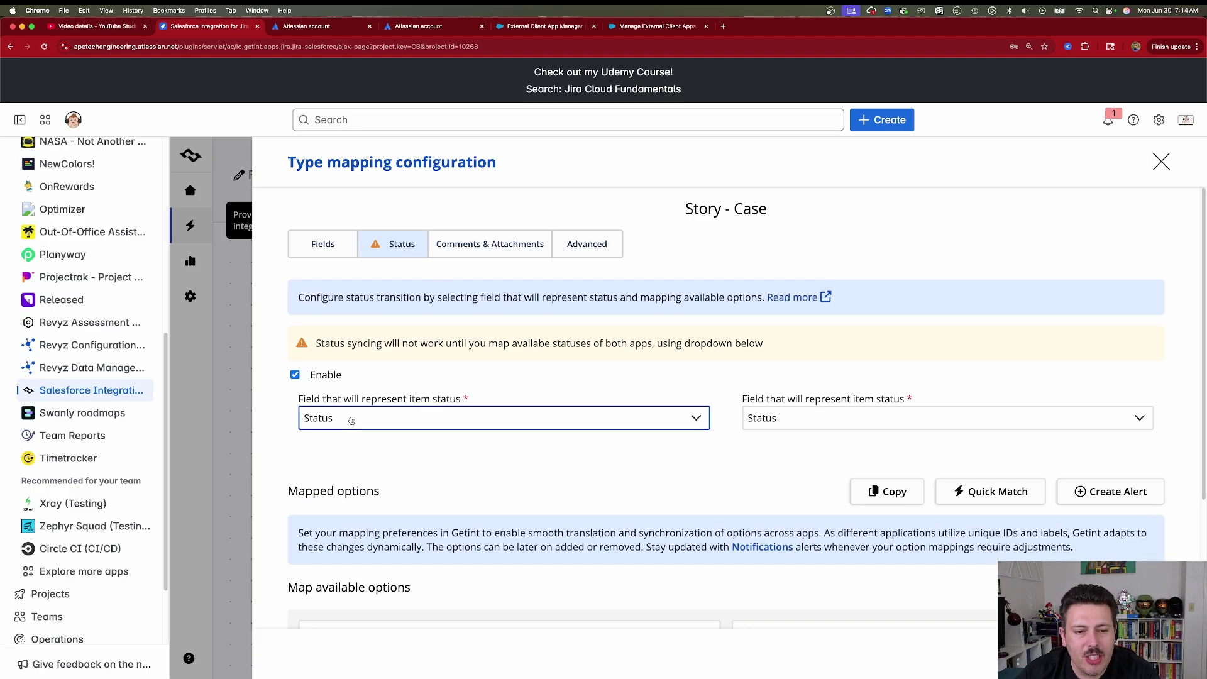
{"action": "left_click", "coordinate": [944, 422]}
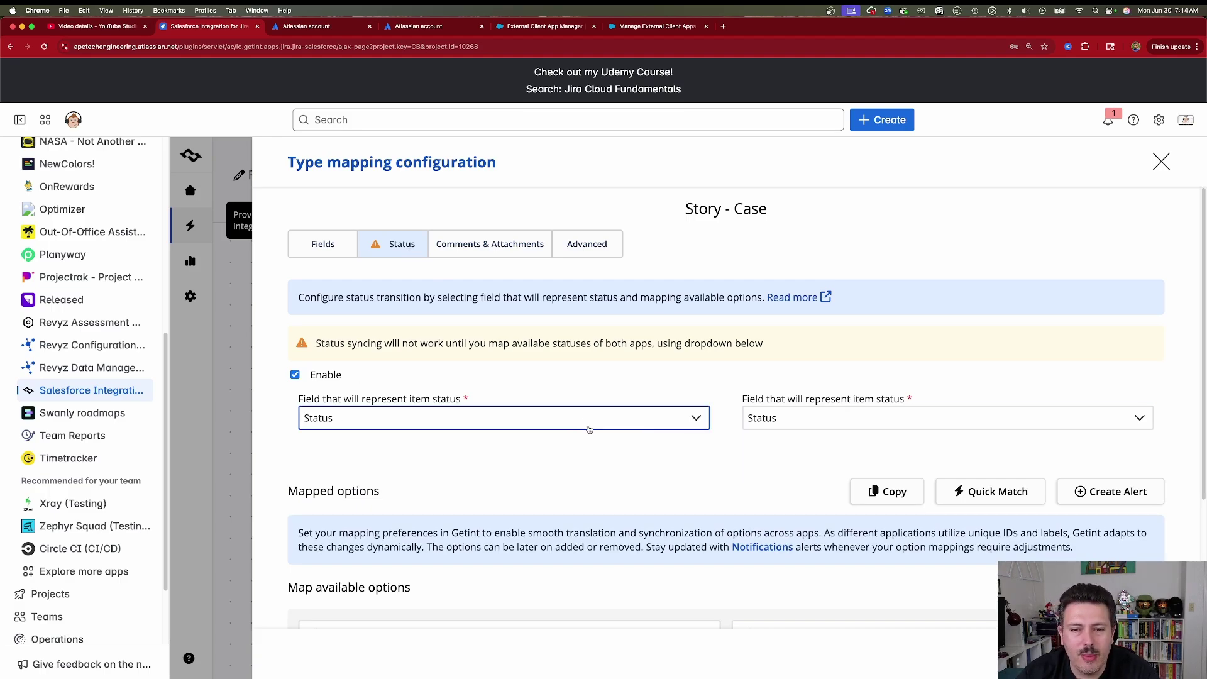
{"action": "scroll", "coordinate": [698, 418], "scroll_direction": "down", "scroll_amount": 3}
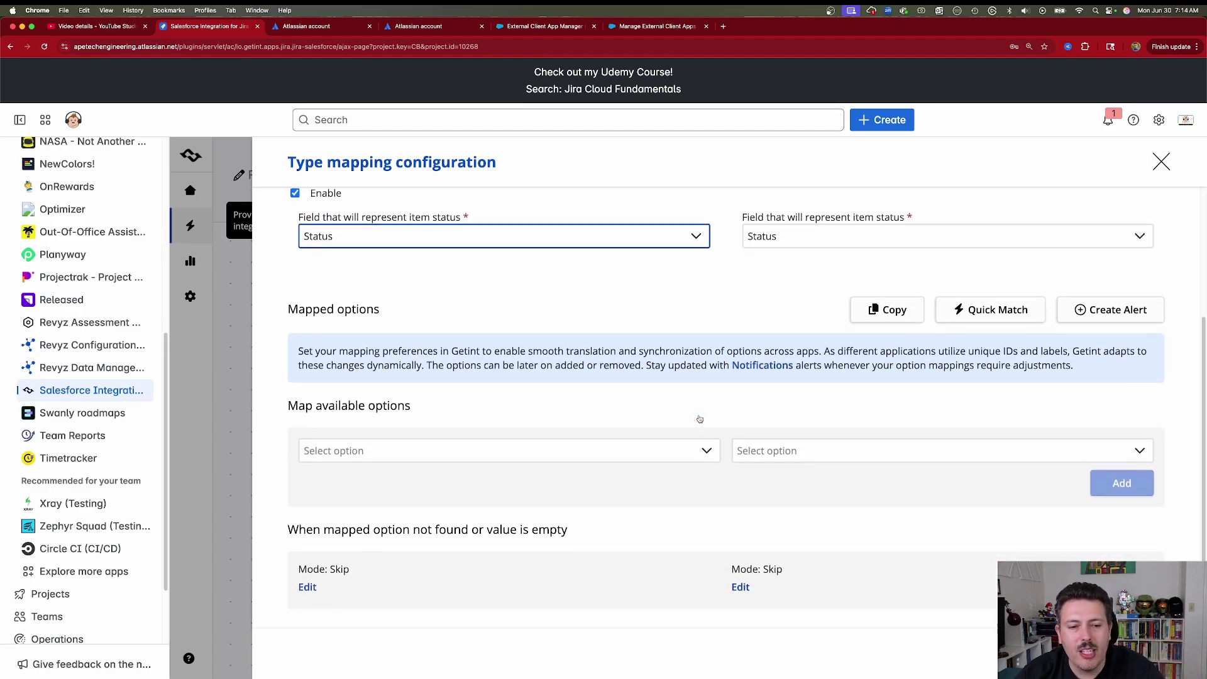
{"action": "left_click", "coordinate": [379, 455]}
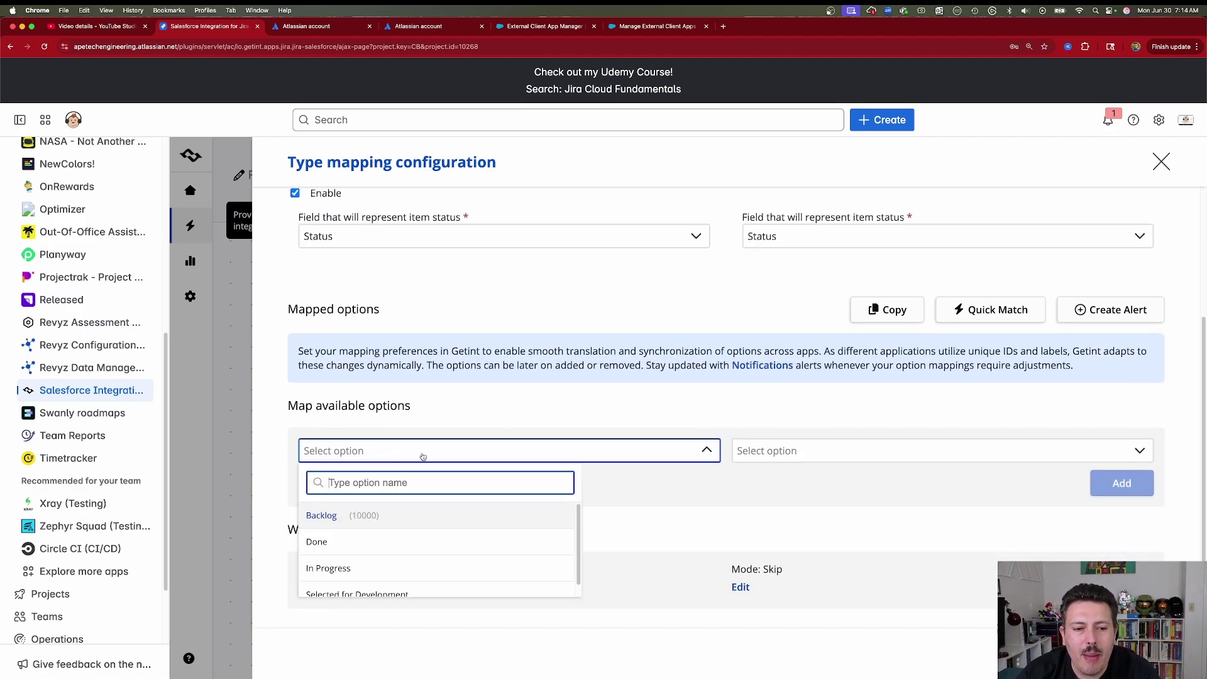
{"action": "left_click", "coordinate": [323, 515]}
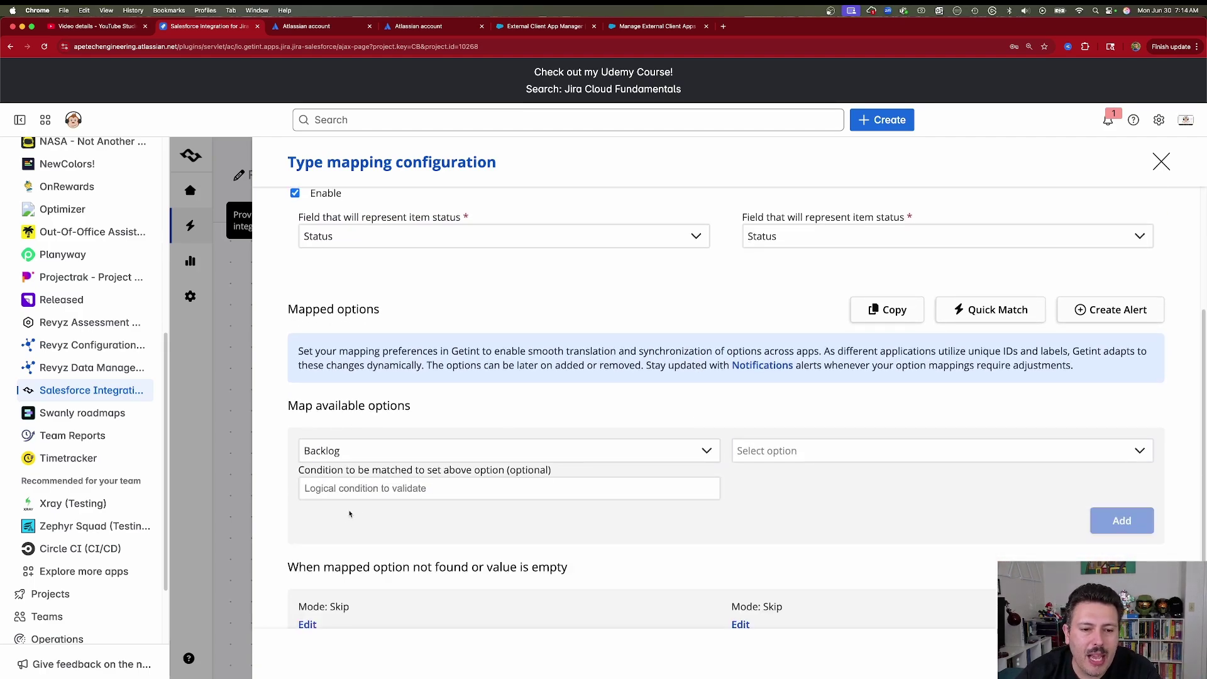
{"action": "left_click", "coordinate": [805, 453]}
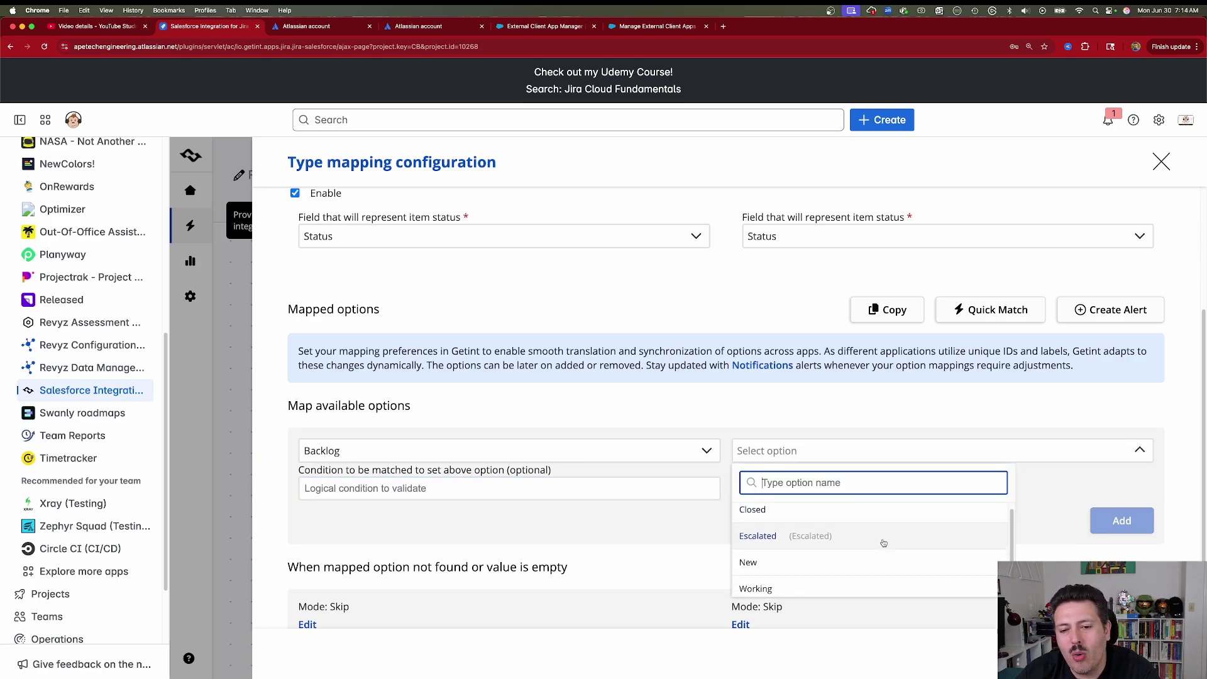
{"action": "scroll", "coordinate": [805, 550], "scroll_direction": "down", "scroll_amount": 1}
{"action": "left_click", "coordinate": [759, 542]}
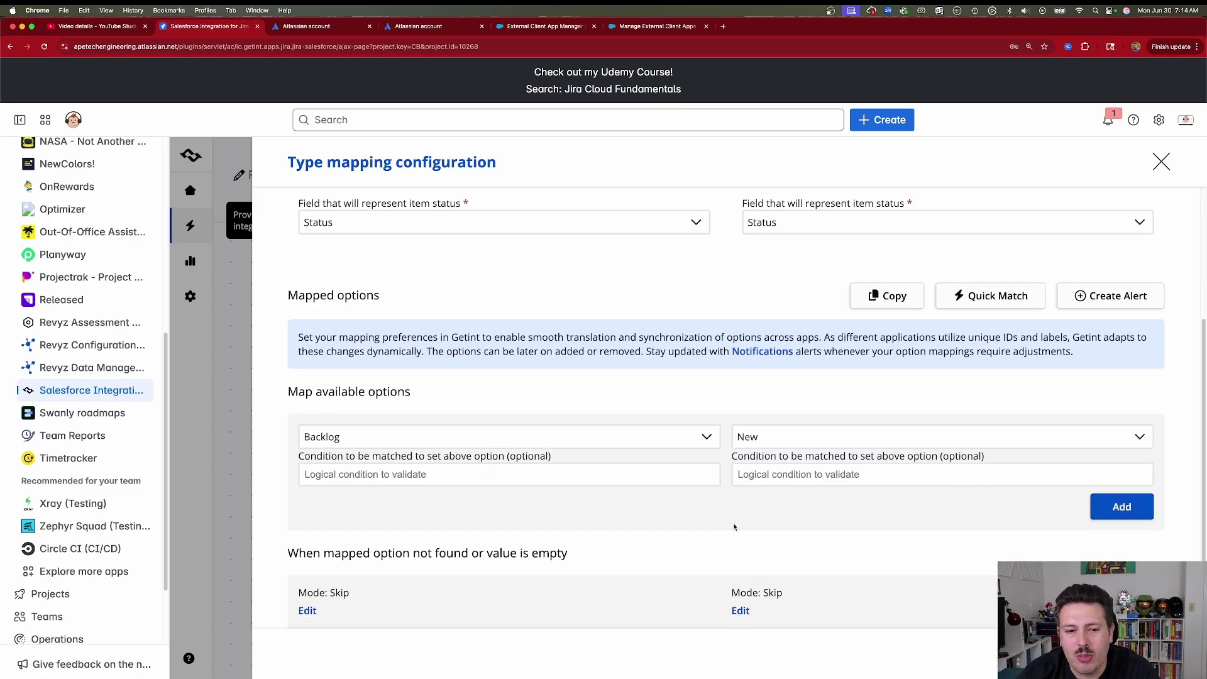
{"action": "left_click", "coordinate": [1125, 514]}
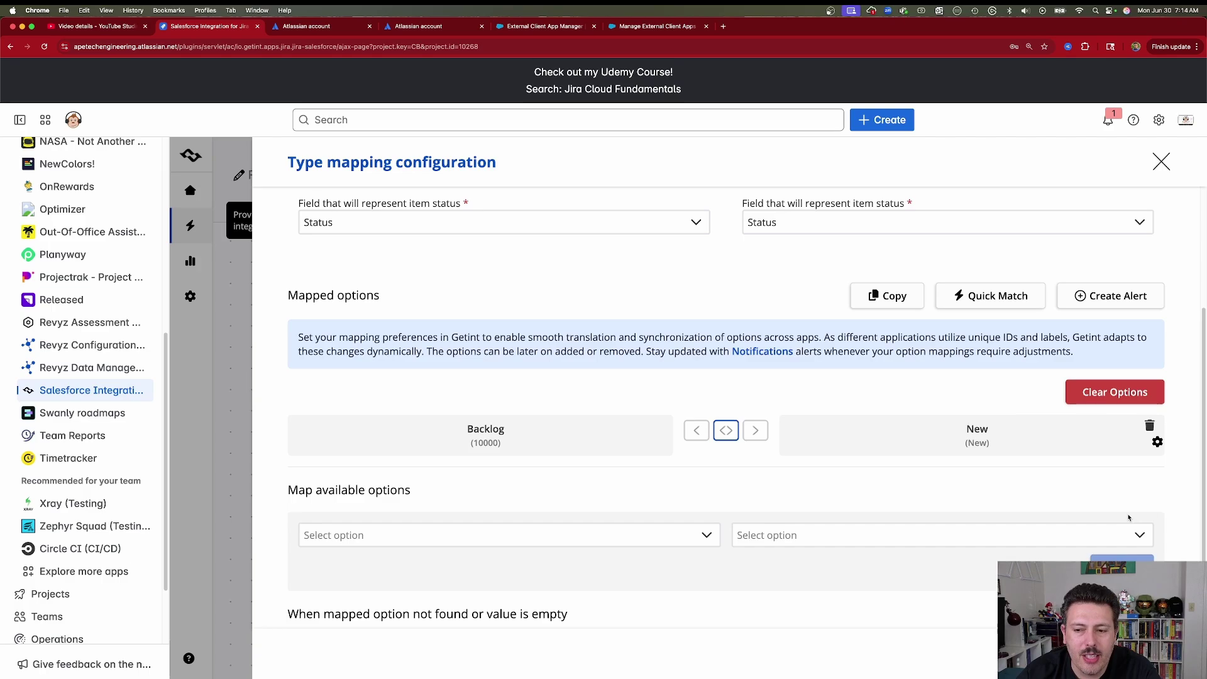
Step: Add a second status mapping from Jira's In Progress to Salesforce's Working
{"action": "scroll", "coordinate": [501, 465], "scroll_direction": "down", "scroll_amount": 1}
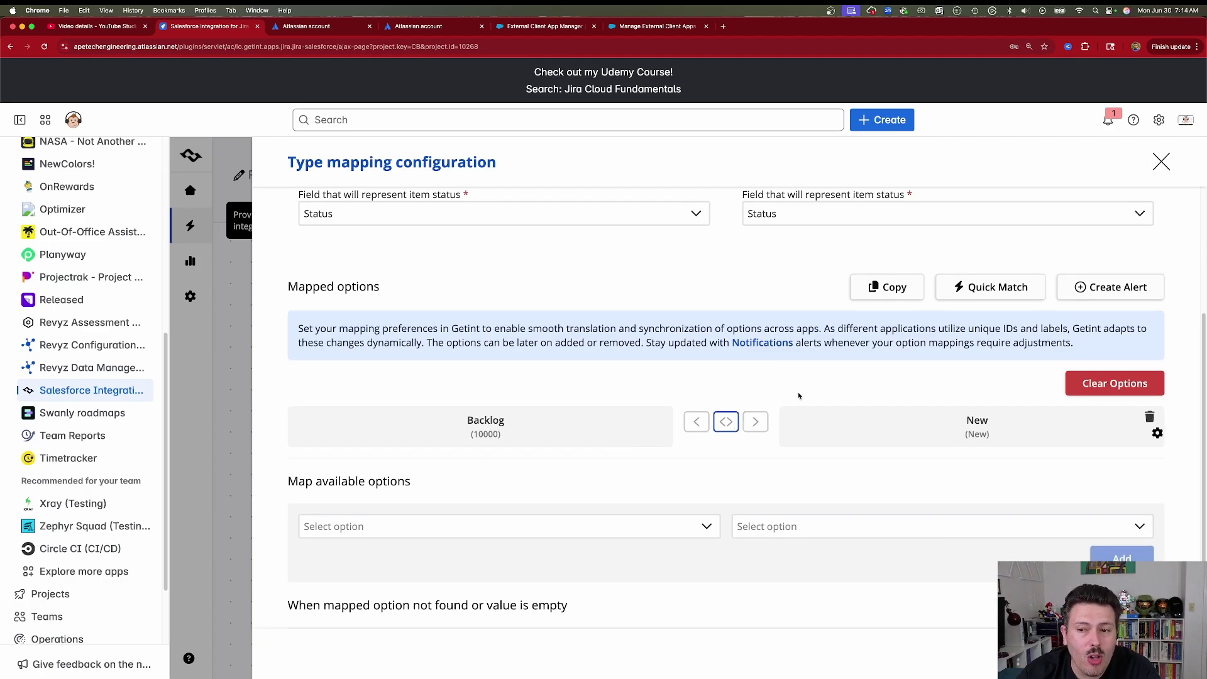
{"action": "scroll", "coordinate": [736, 416], "scroll_direction": "up", "scroll_amount": 3}
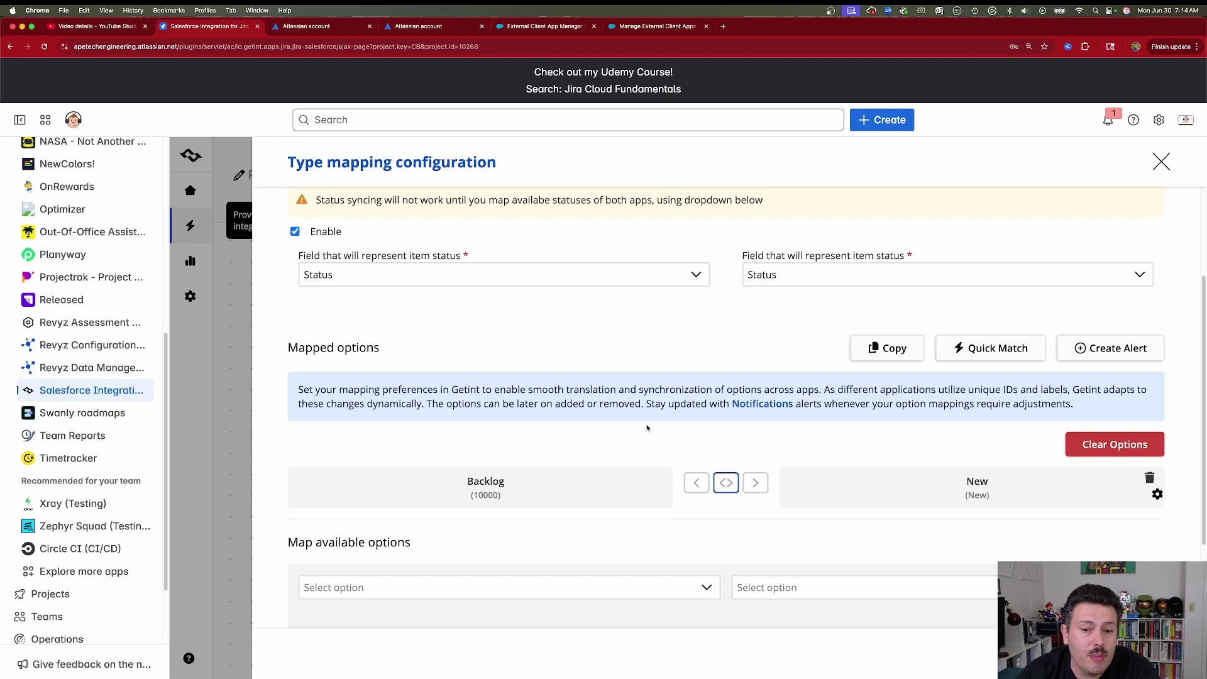
{"action": "scroll", "coordinate": [565, 440], "scroll_direction": "down", "scroll_amount": 5}
{"action": "left_click", "coordinate": [440, 450]}
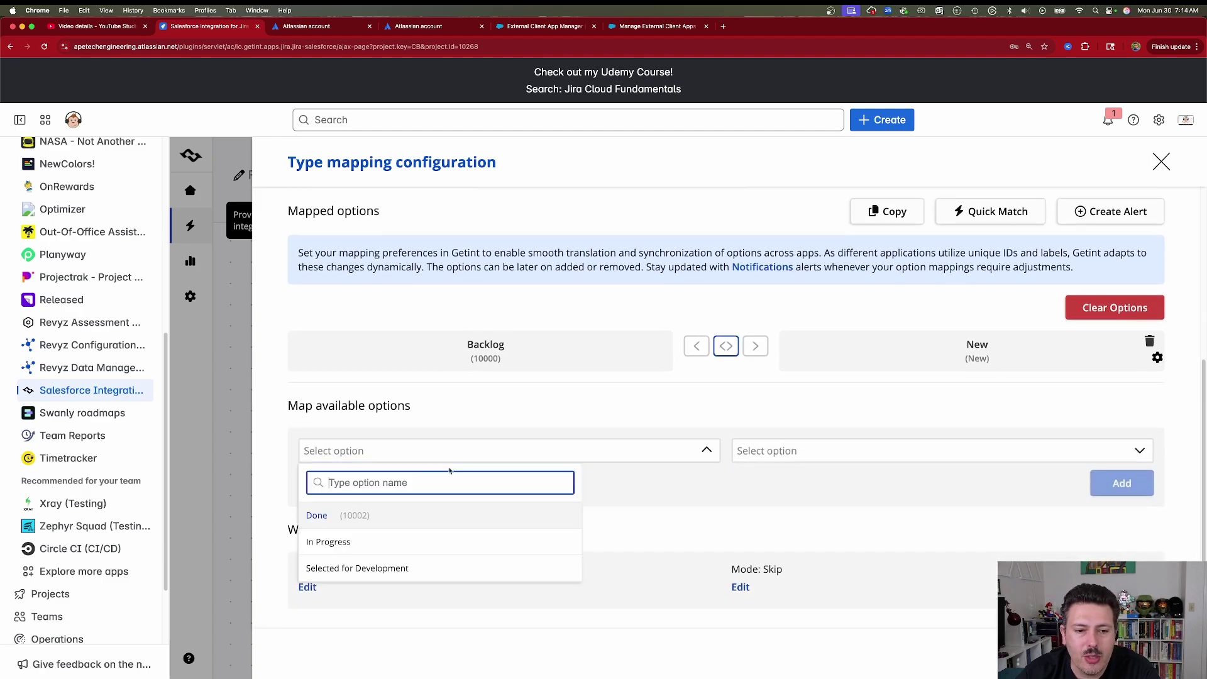
{"action": "left_click", "coordinate": [349, 540]}
{"action": "left_click", "coordinate": [838, 492]}
{"action": "scroll", "coordinate": [798, 570], "scroll_direction": "down", "scroll_amount": 3}
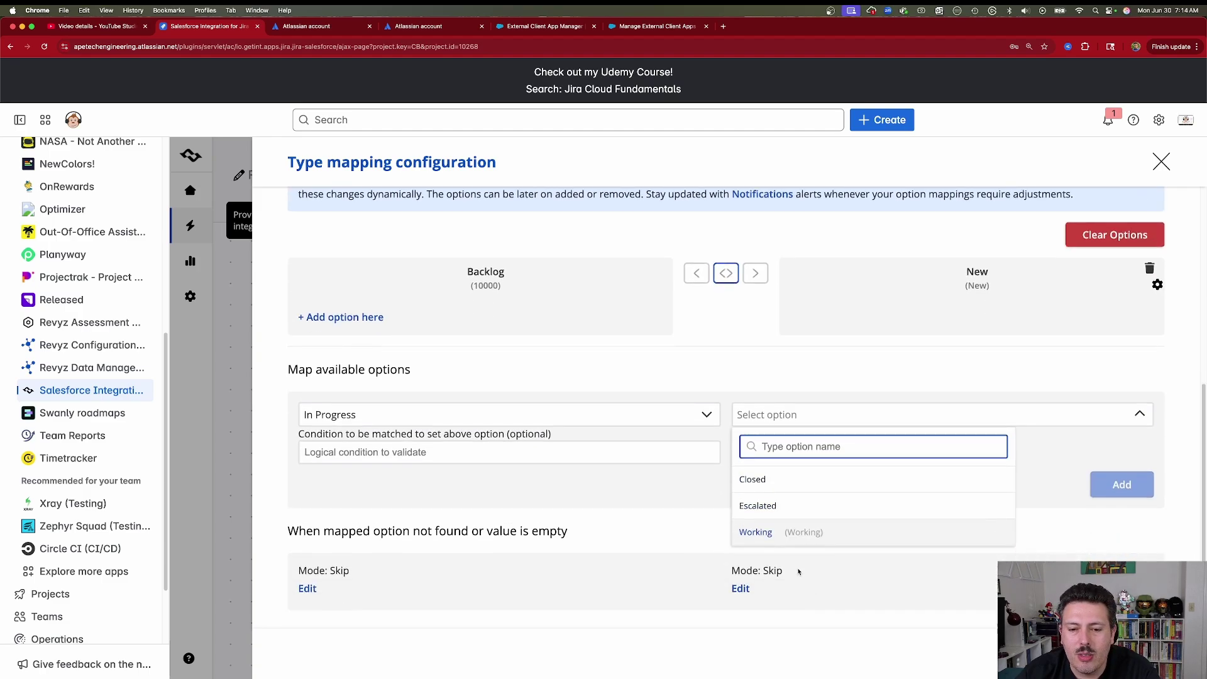
{"action": "left_click", "coordinate": [768, 532]}
{"action": "left_click", "coordinate": [1123, 484]}
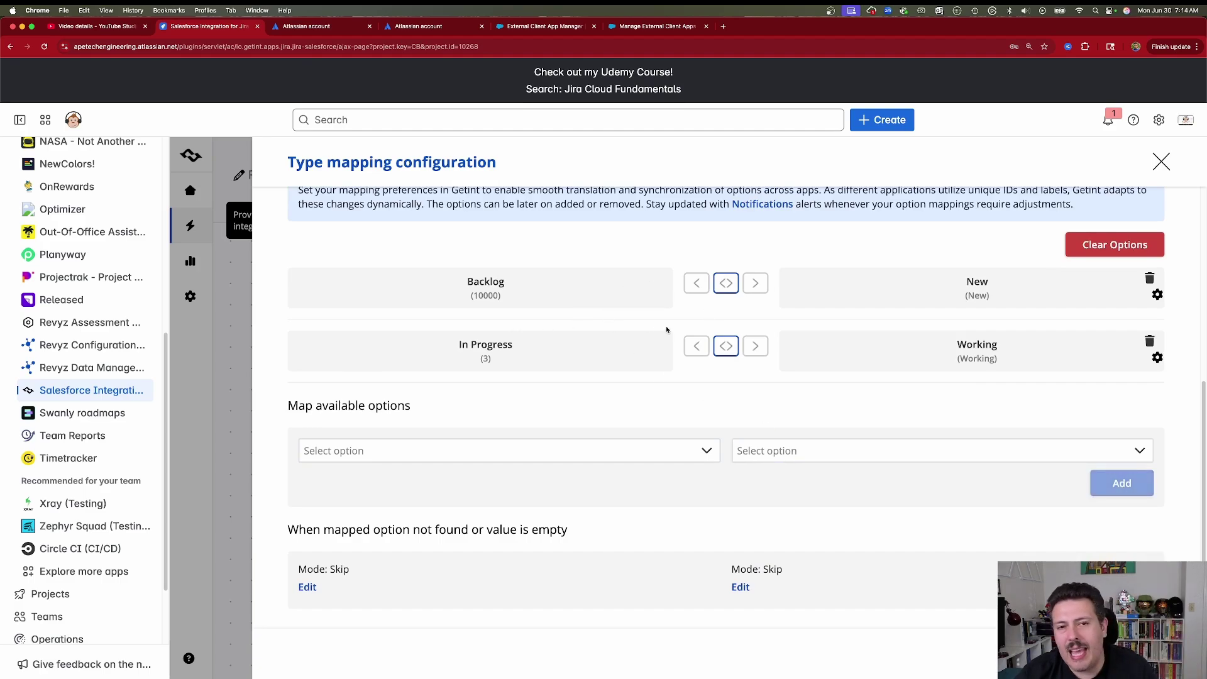
{"action": "scroll", "coordinate": [665, 326], "scroll_direction": "up", "scroll_amount": 6}
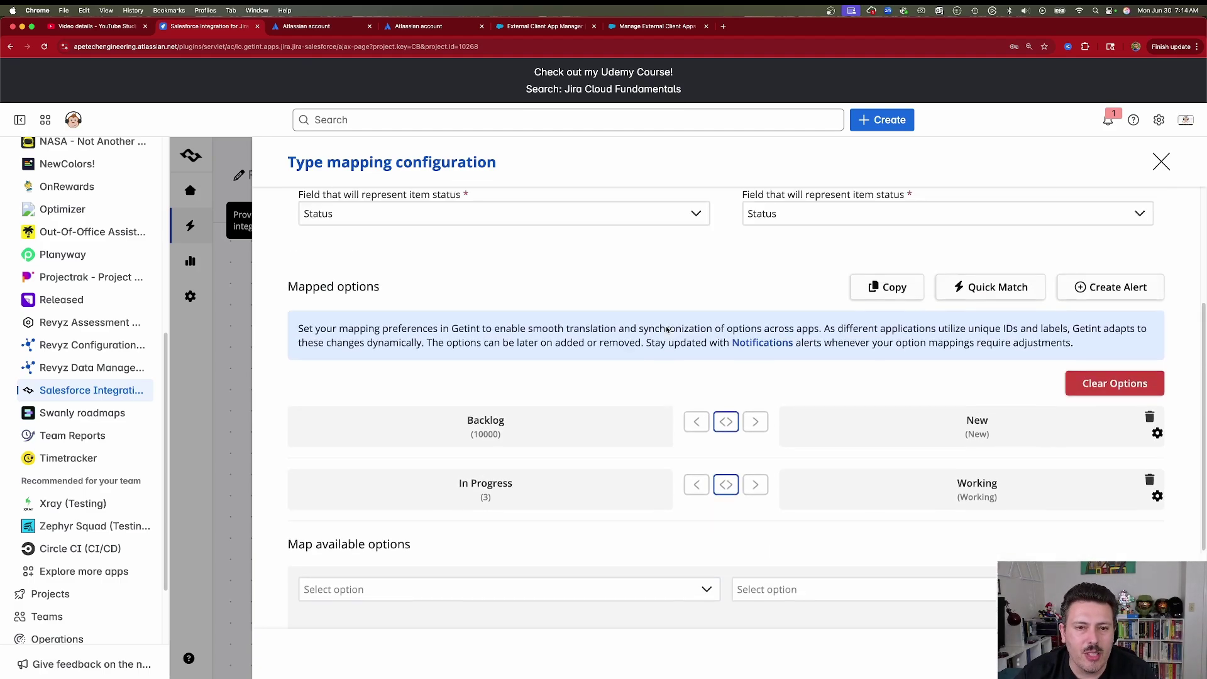
Step: Set the Story - Case mapping's comment synchronization to both ways, permitting Jira comments that match the filter criteria
{"action": "left_click", "coordinate": [491, 247]}
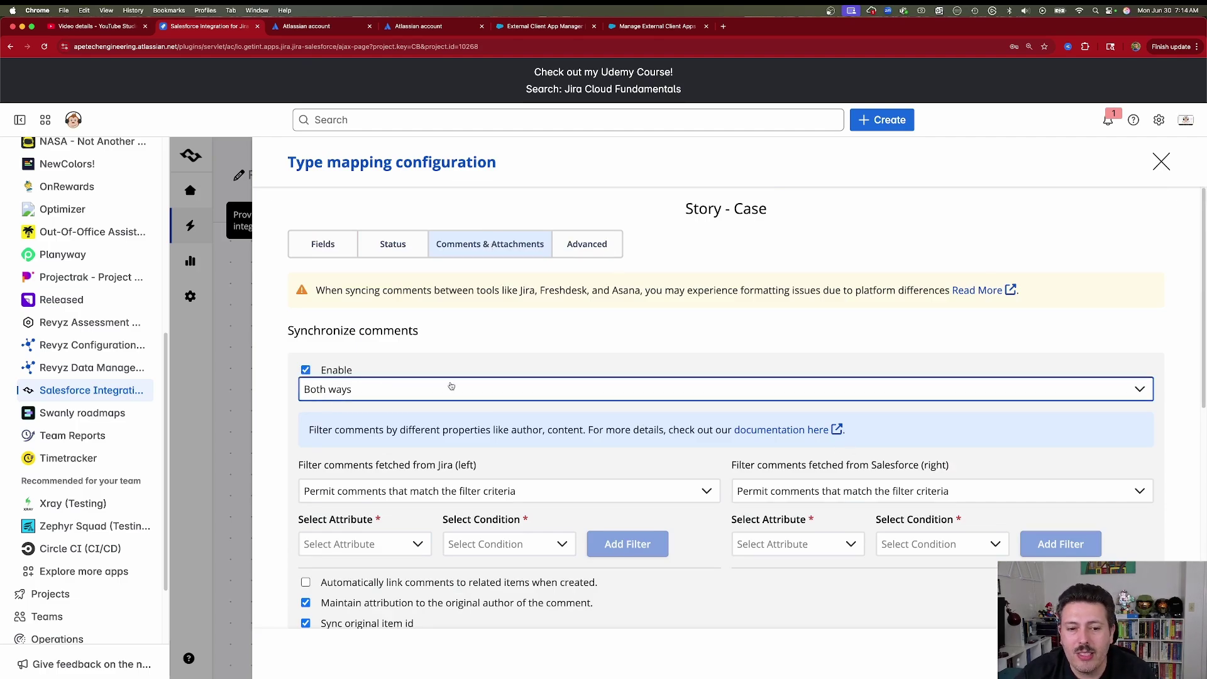
{"action": "left_click", "coordinate": [387, 393]}
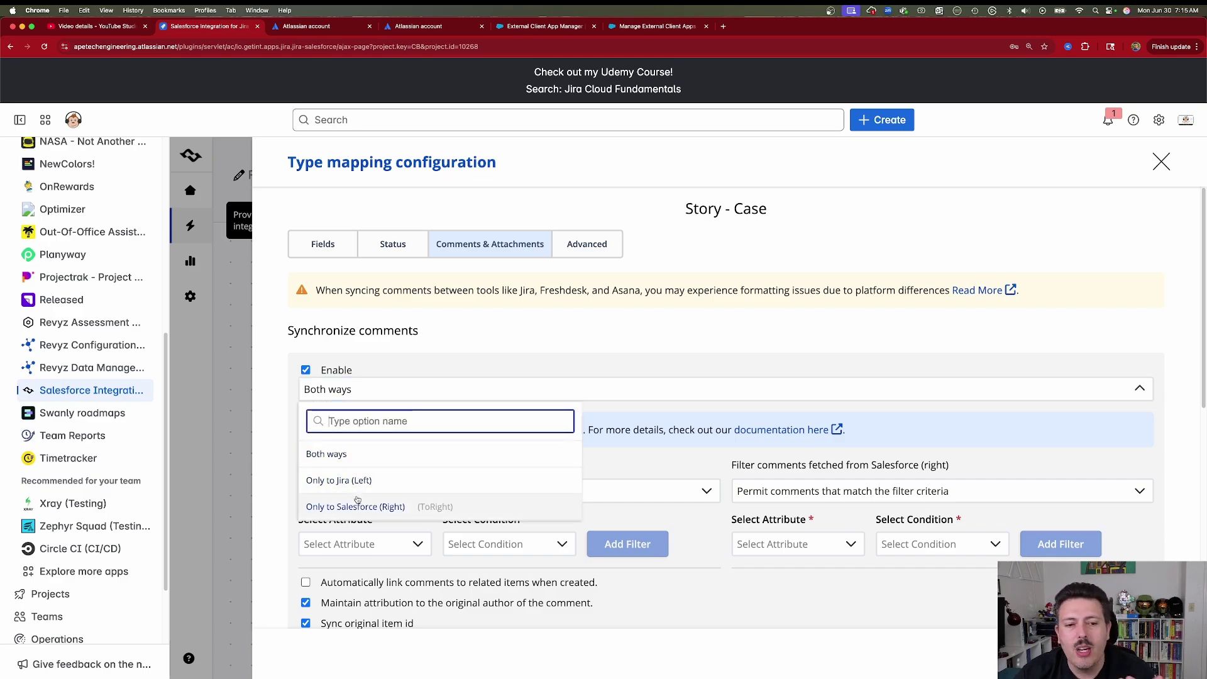
{"action": "left_click", "coordinate": [417, 457]}
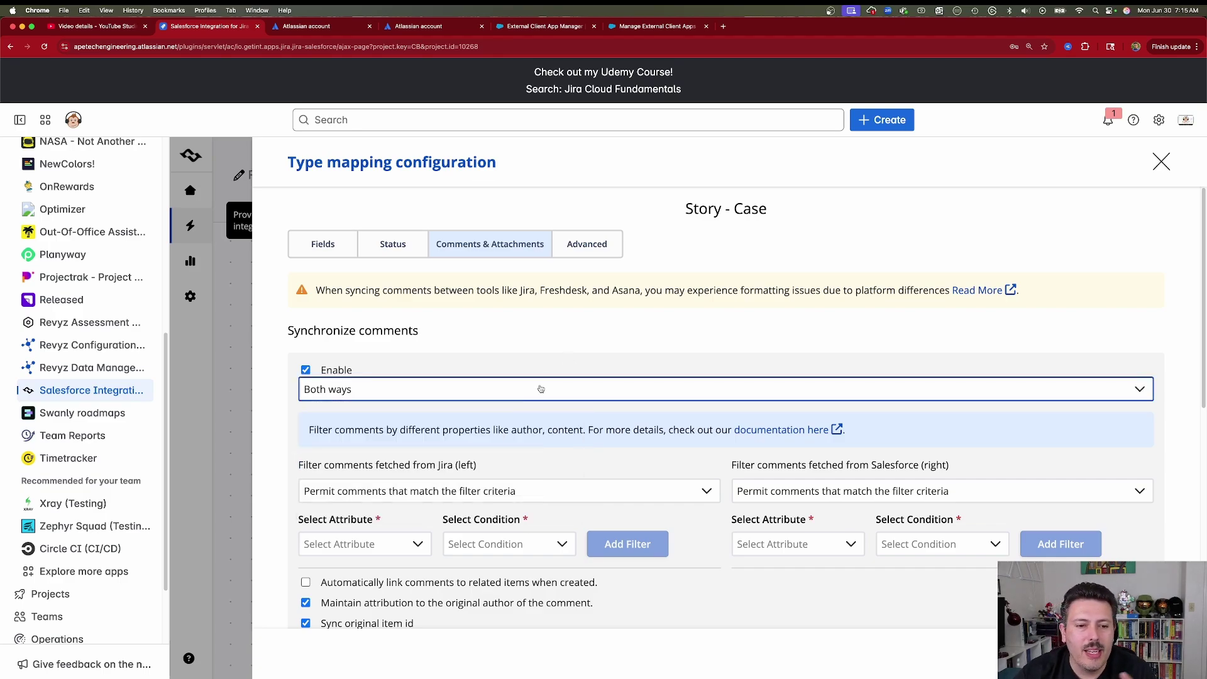
{"action": "left_click", "coordinate": [437, 493]}
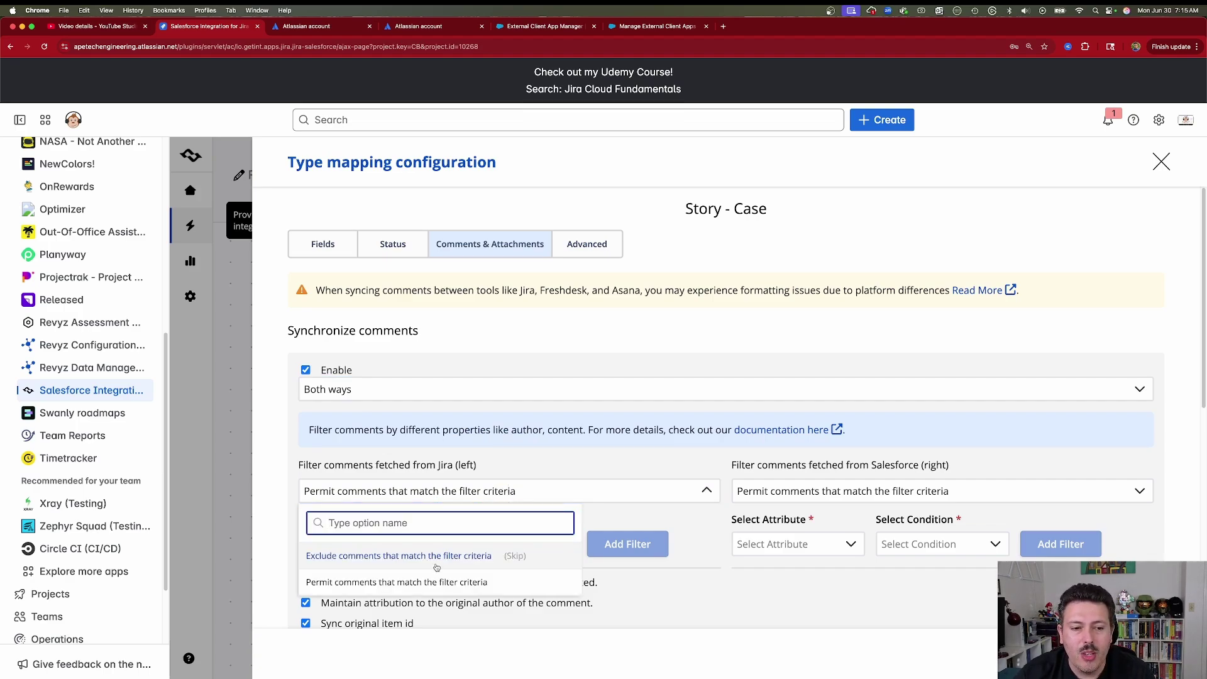
{"action": "left_click", "coordinate": [515, 474]}
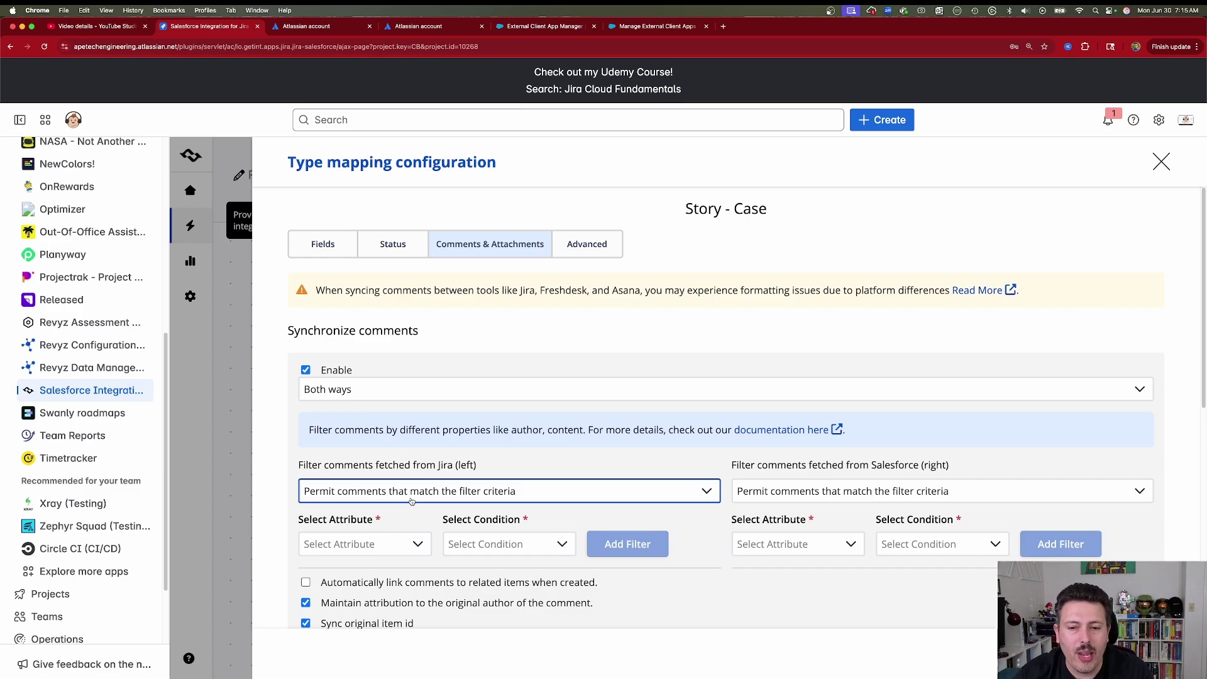
Step: Fill in the filter for comments fetched from Jira as Content contains "Salesforce", with the mode permitting matching comments
{"action": "left_click", "coordinate": [385, 544]}
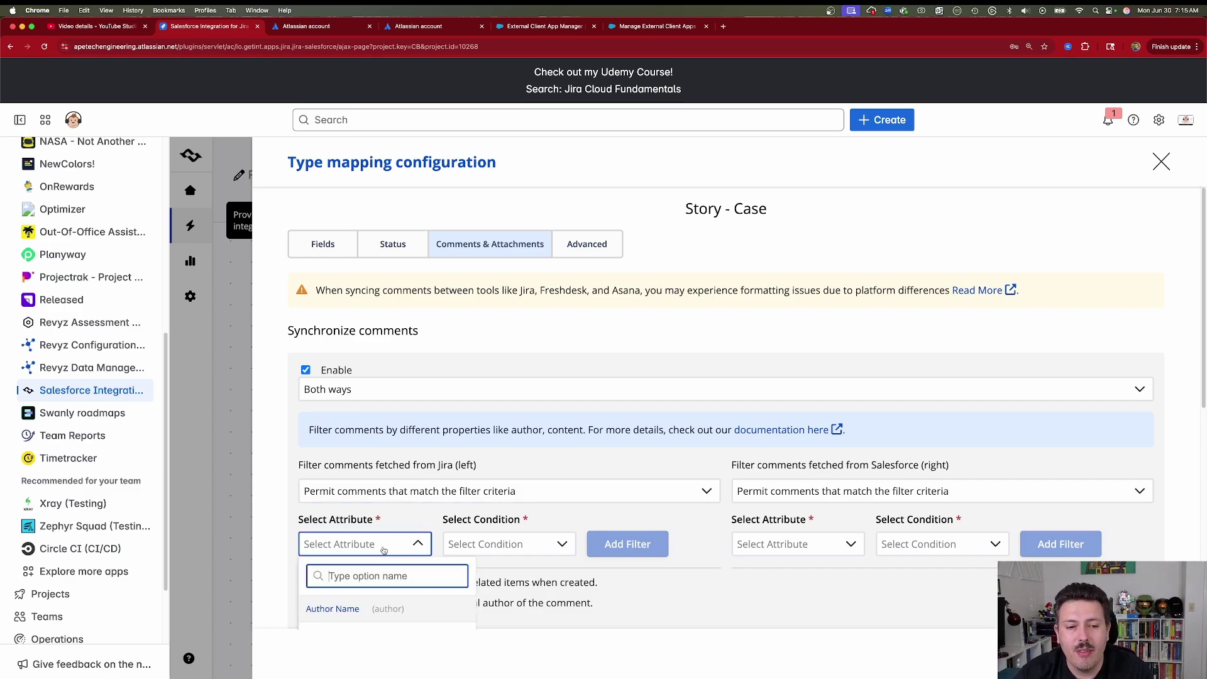
{"action": "scroll", "coordinate": [323, 538], "scroll_direction": "down", "scroll_amount": 3}
{"action": "left_click", "coordinate": [324, 502]}
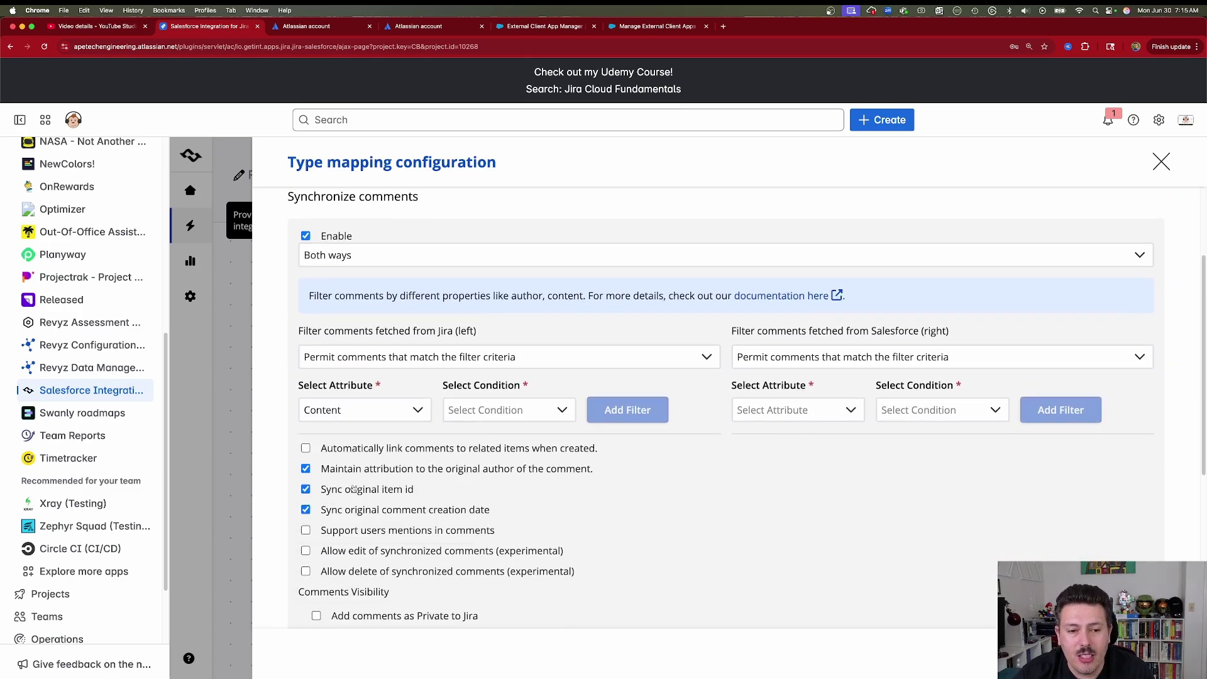
{"action": "left_click", "coordinate": [496, 410]}
{"action": "left_click", "coordinate": [478, 482]}
{"action": "left_click", "coordinate": [583, 406]}
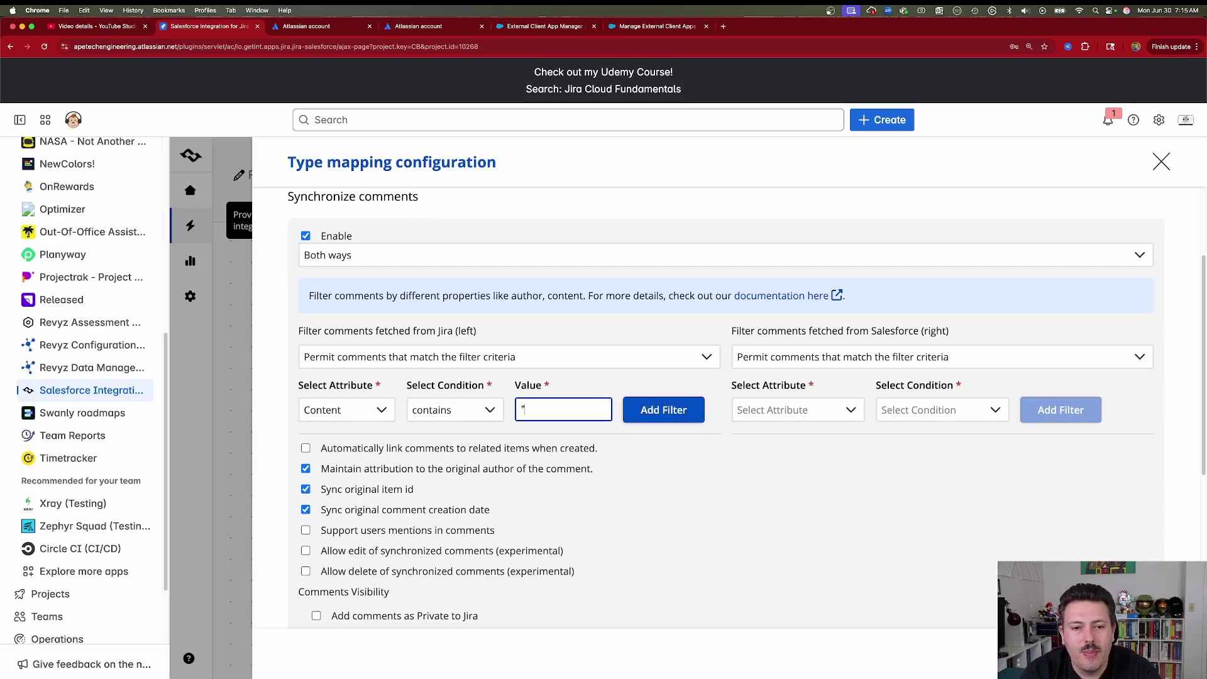
{"action": "type", "text": "Salesforce"}
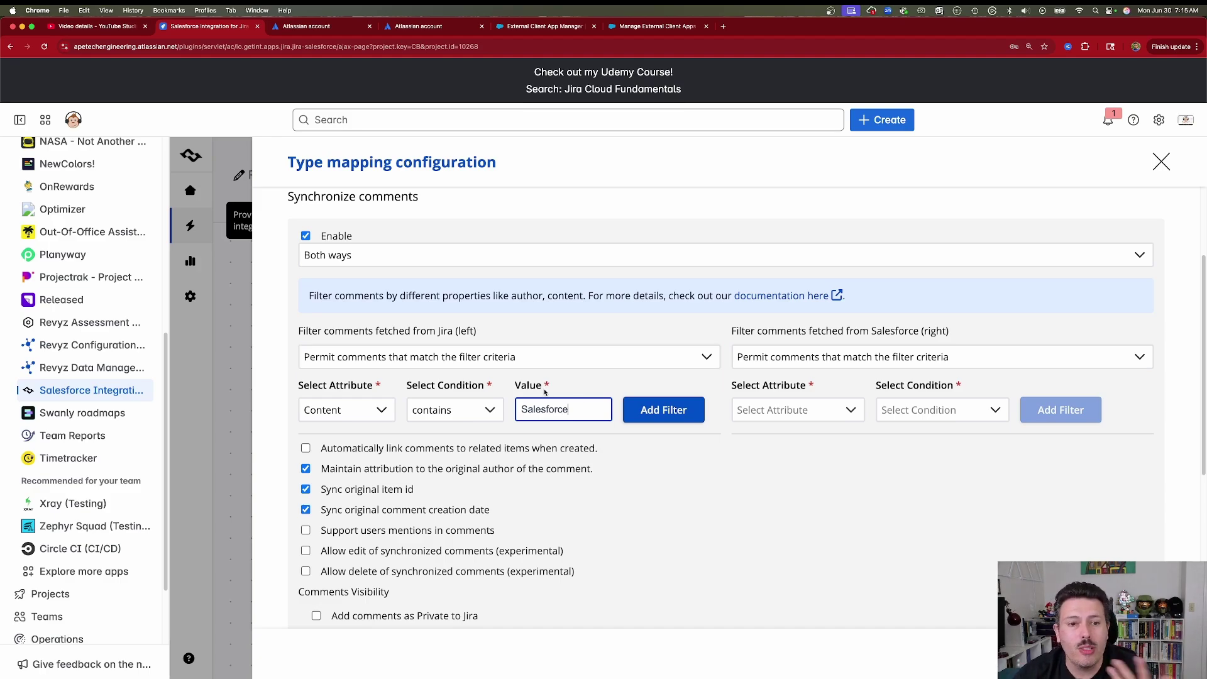
{"action": "left_click", "coordinate": [423, 355]}
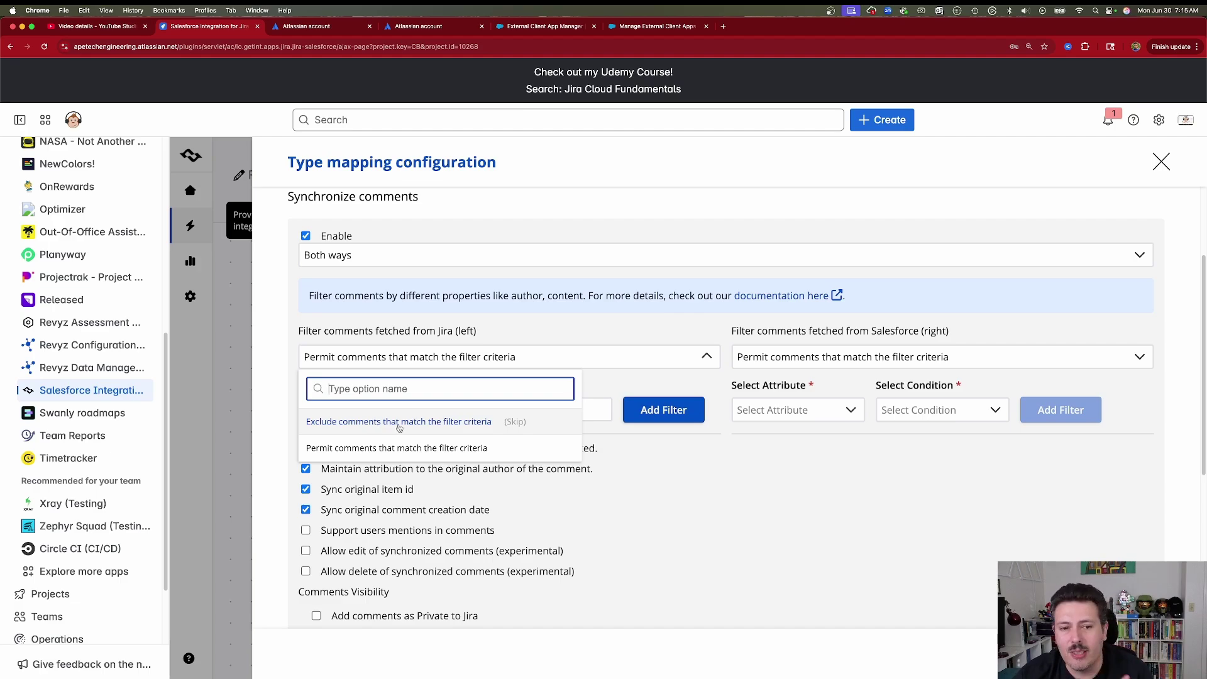
{"action": "left_click", "coordinate": [396, 448]}
Step: Enable attachment synchronization in both directions and apply the Story - Case type mapping configuration
{"action": "scroll", "coordinate": [428, 386], "scroll_direction": "down", "scroll_amount": 3}
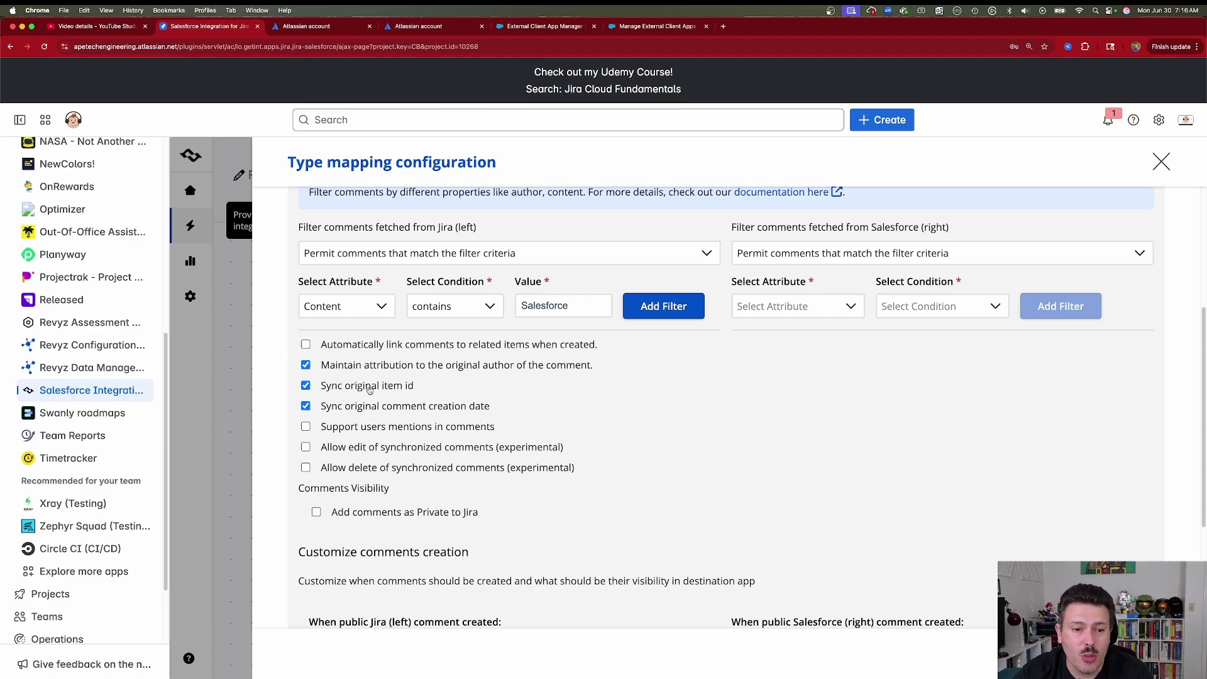
{"action": "scroll", "coordinate": [341, 313], "scroll_direction": "down", "scroll_amount": 4}
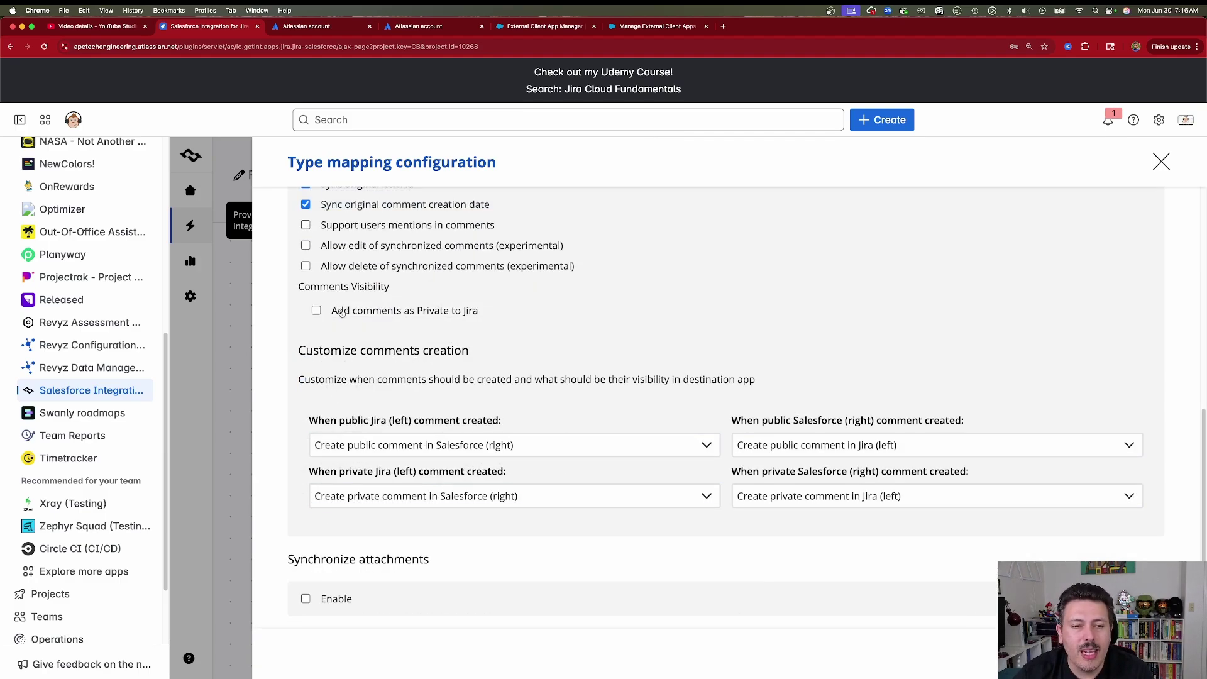
{"action": "left_click", "coordinate": [305, 599]}
{"action": "scroll", "coordinate": [306, 598], "scroll_direction": "down", "scroll_amount": 3}
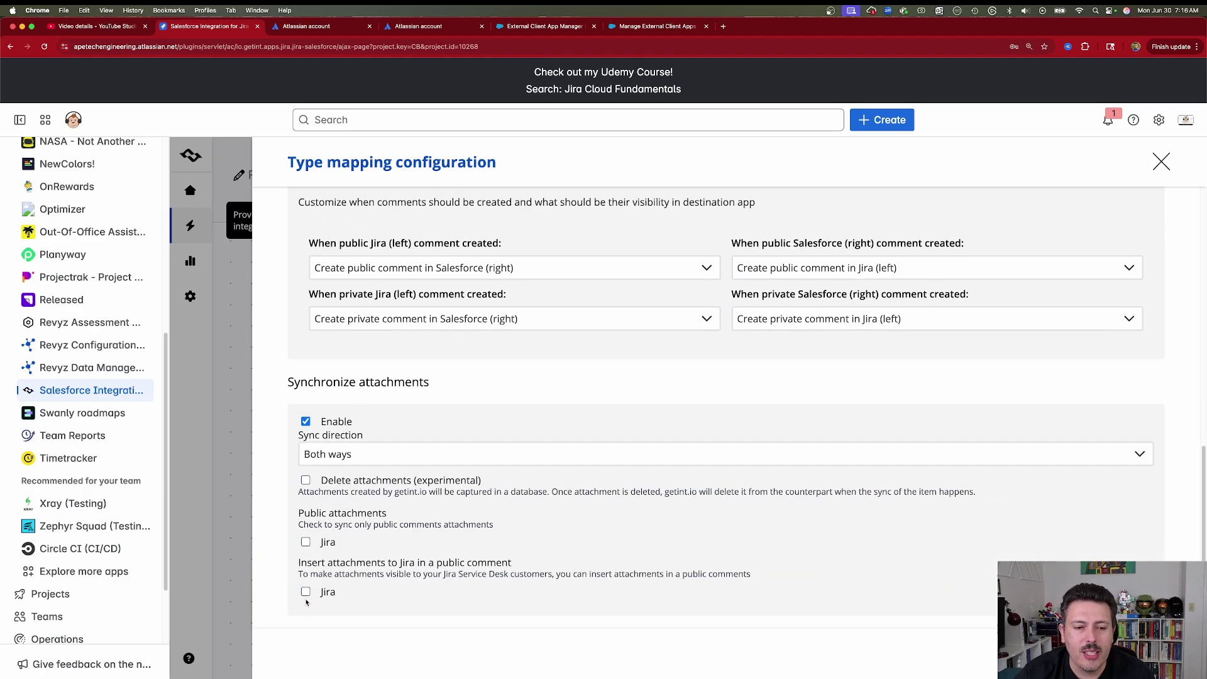
{"action": "left_click", "coordinate": [361, 454]}
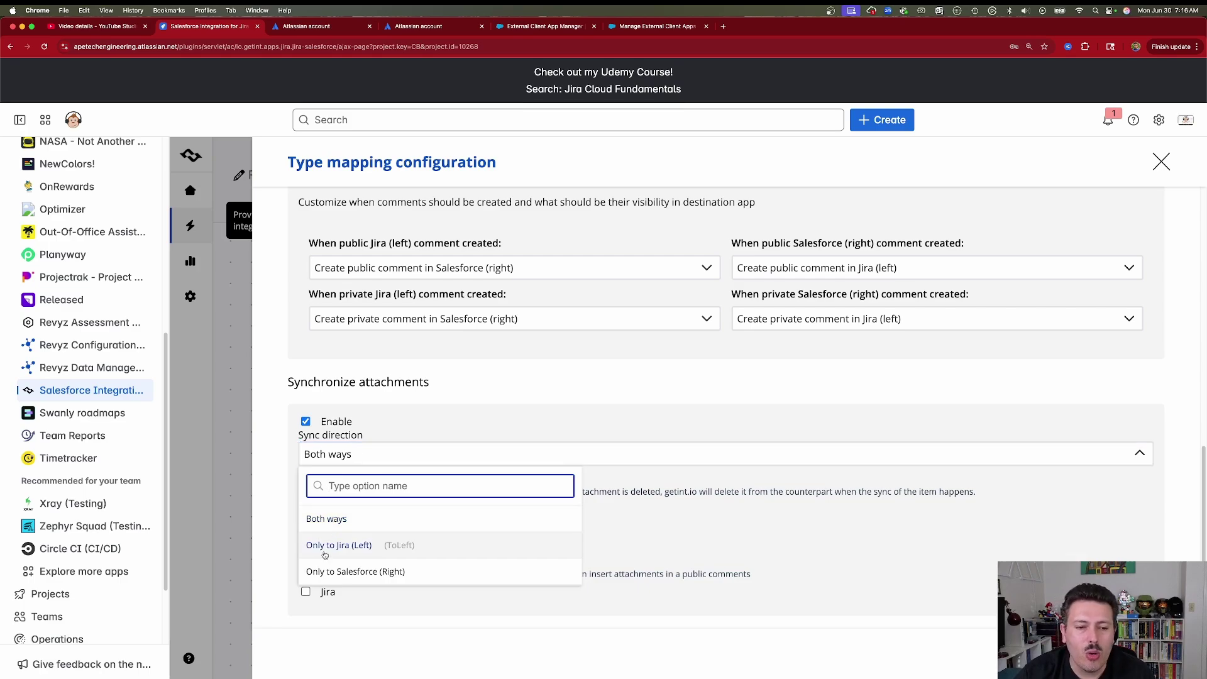
{"action": "left_click", "coordinate": [562, 629]}
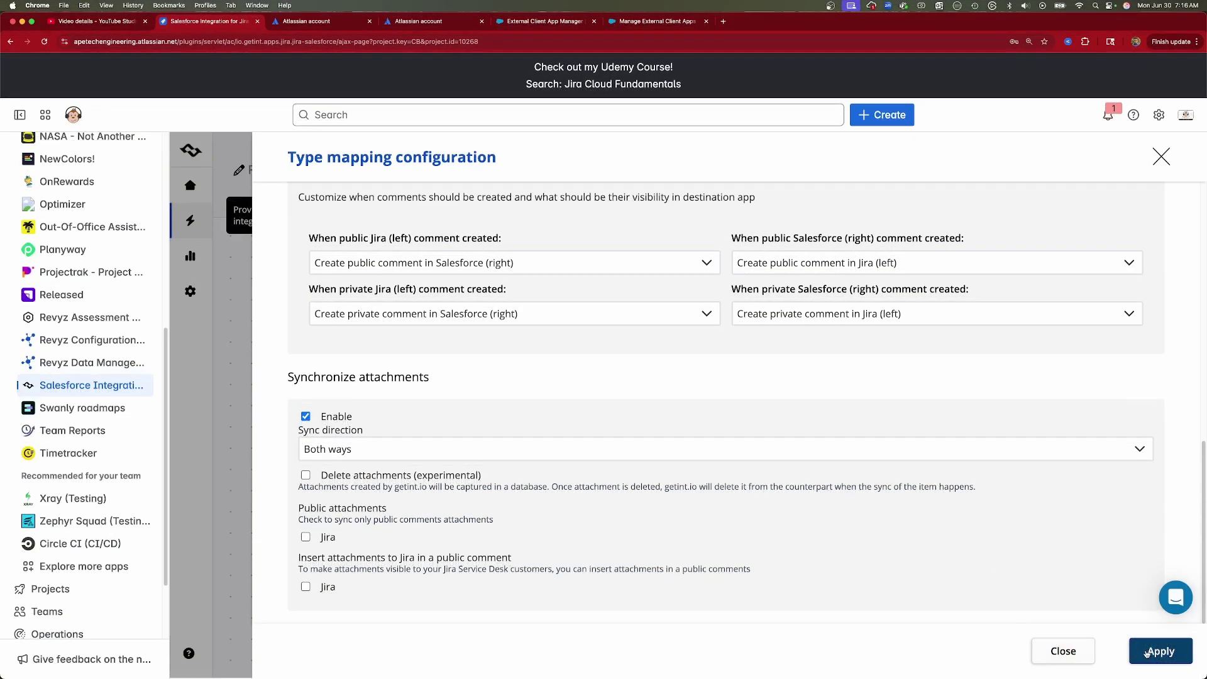
{"action": "left_click", "coordinate": [1159, 654]}
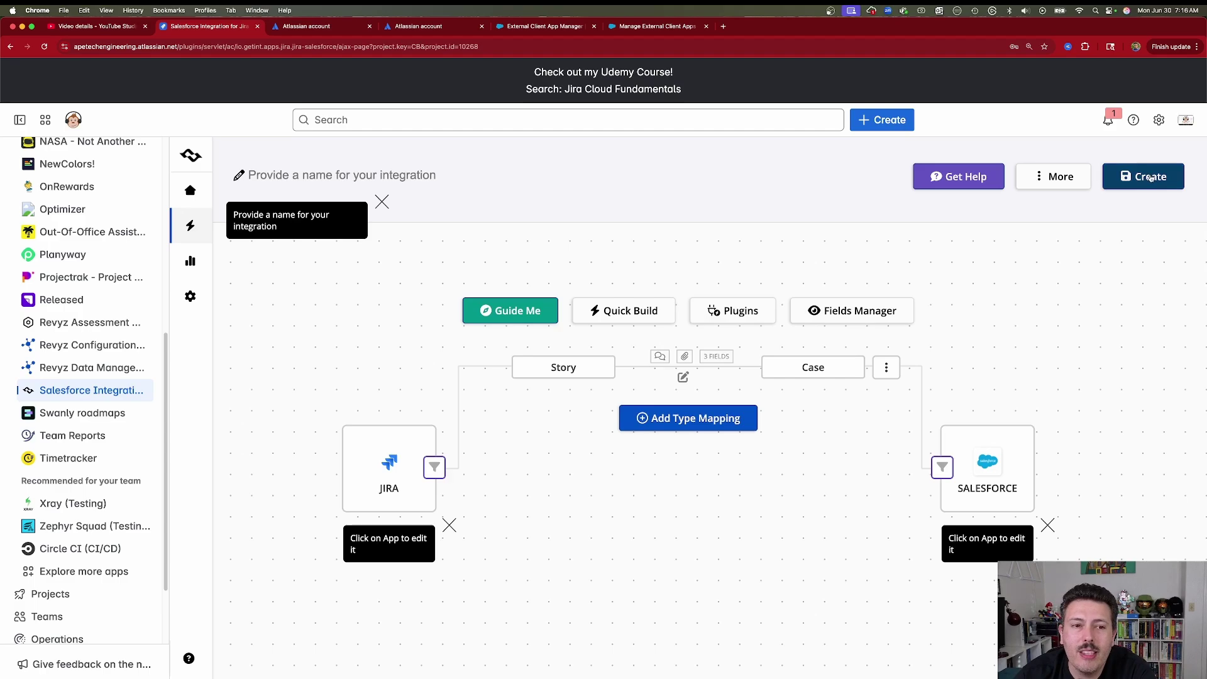
Step: Name the integration "Jira <> Salesforce" and create it
{"action": "left_click", "coordinate": [418, 178]}
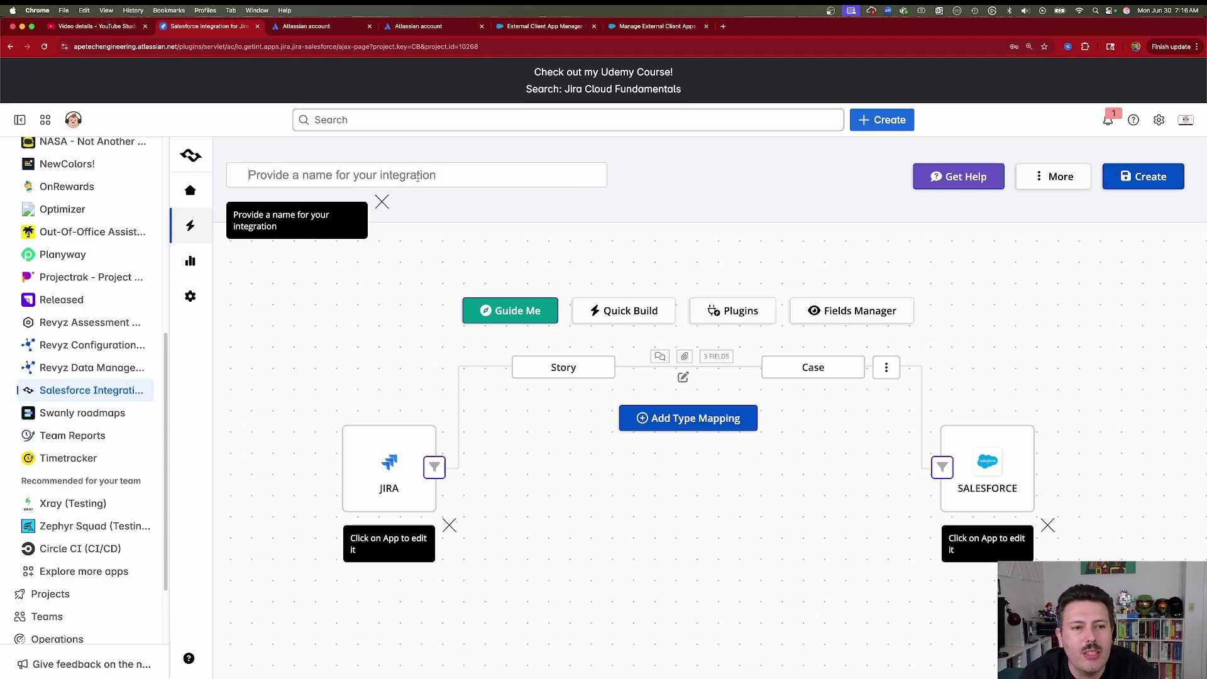
{"action": "type", "text": "Jira"}
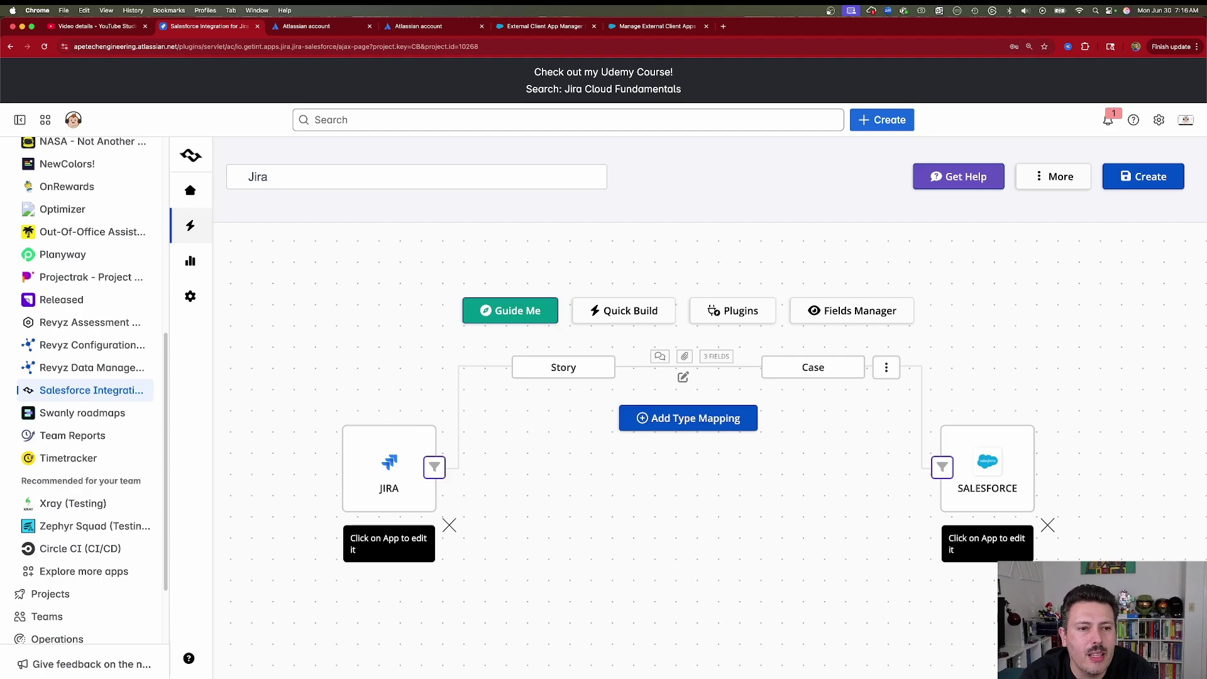
{"action": "type", "text": " (<>"}
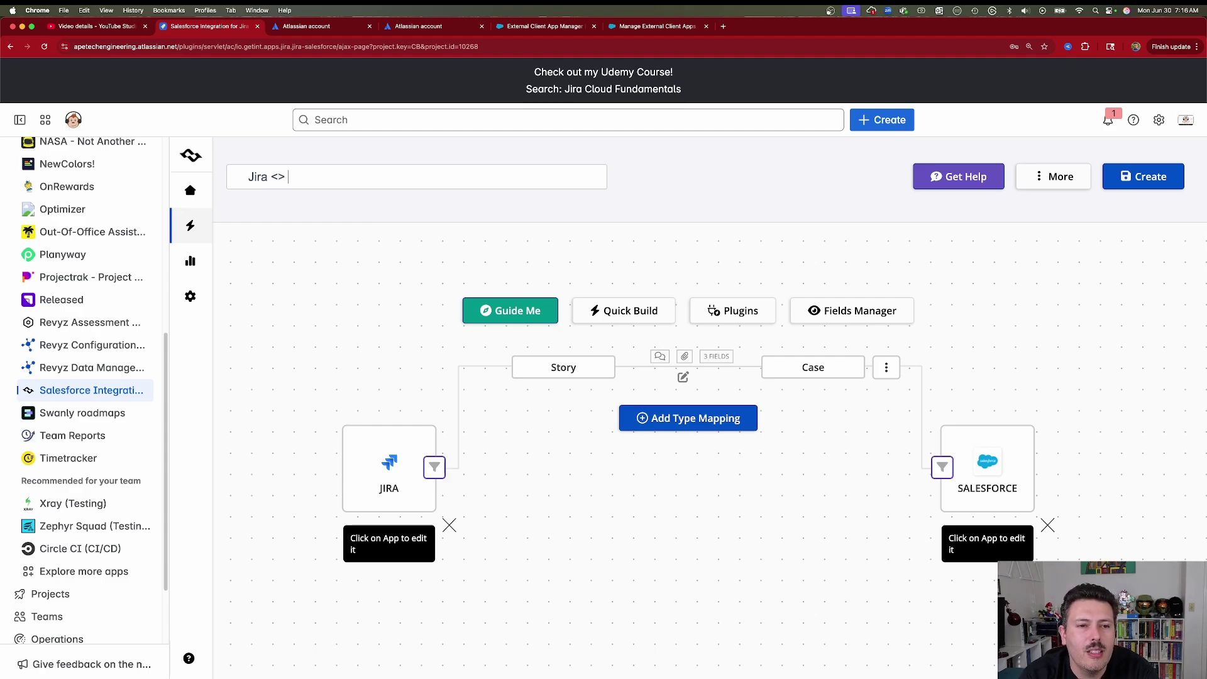
{"action": "type", "text": " Sales"}
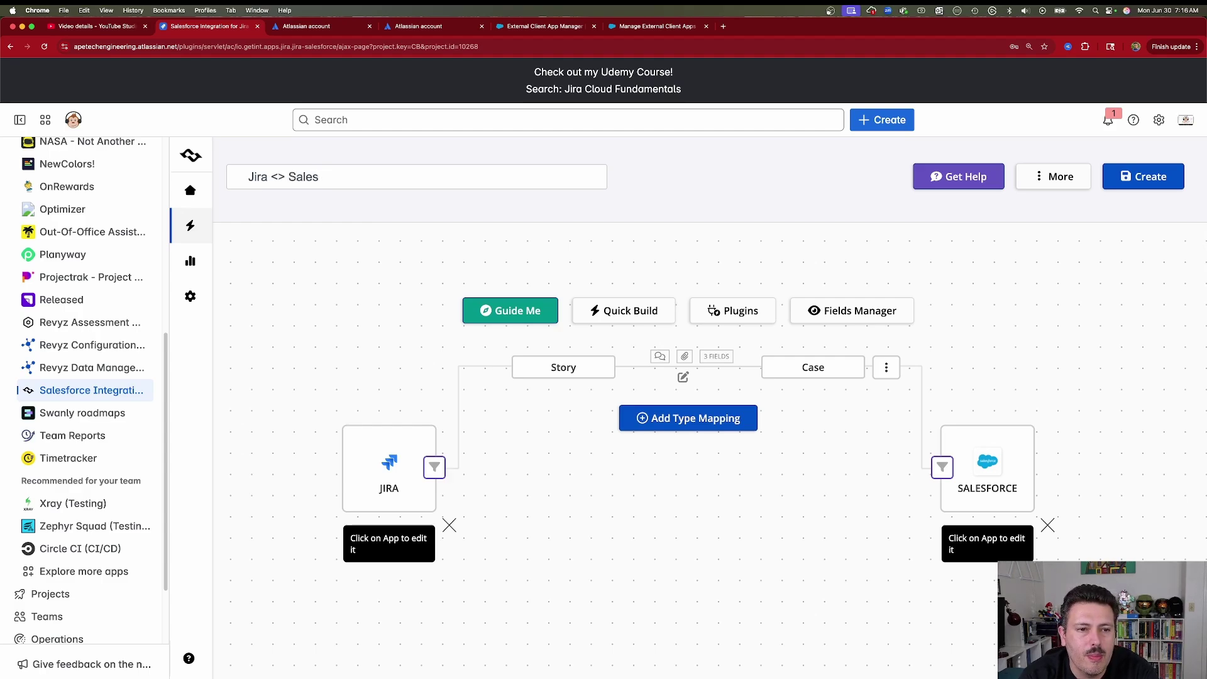
{"action": "type", "text": "force"}
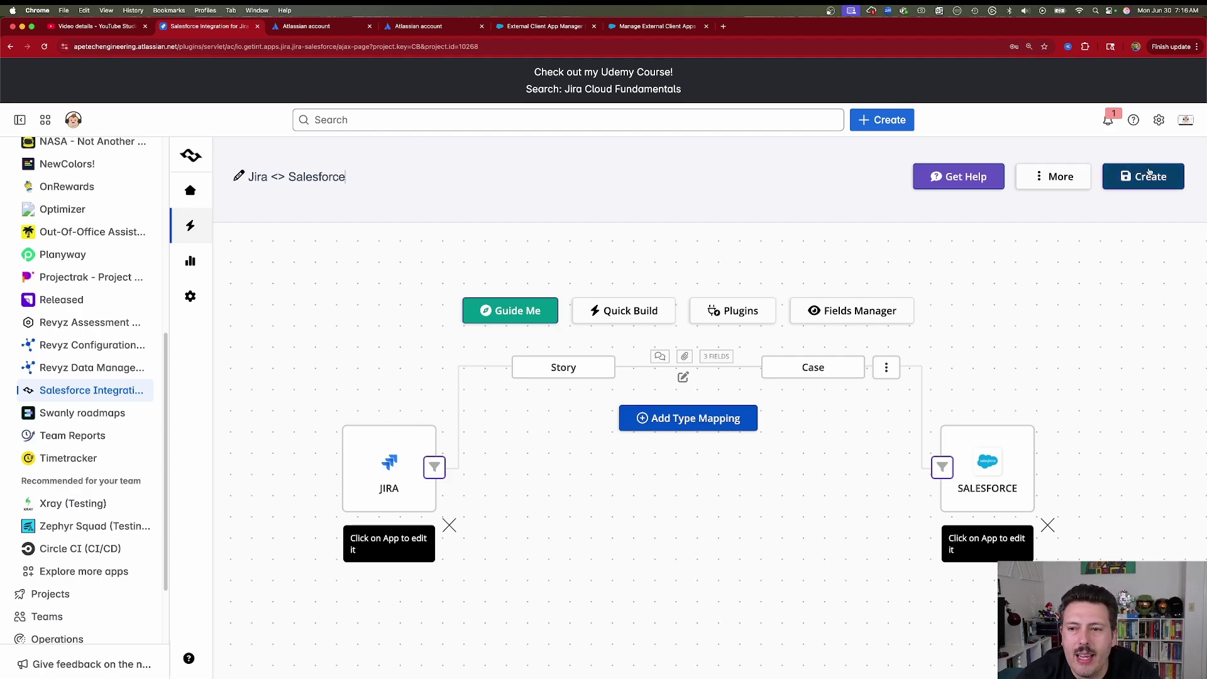
{"action": "left_click", "coordinate": [1148, 172]}
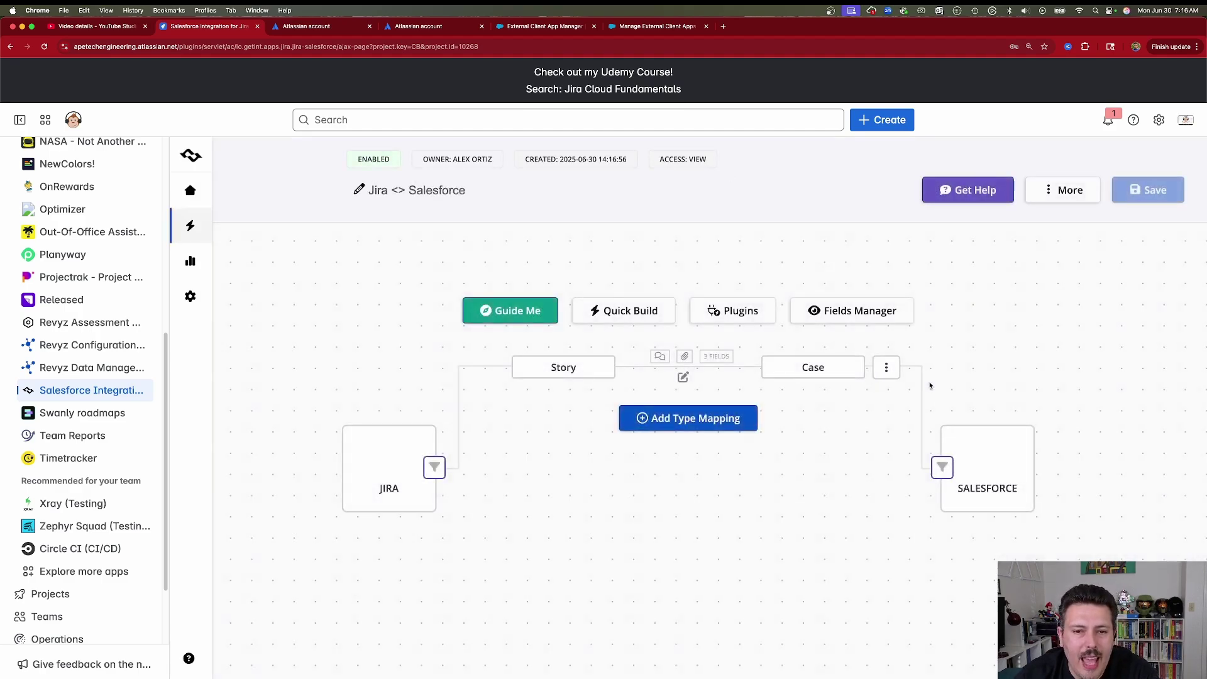
{"action": "left_click", "coordinate": [691, 416]}
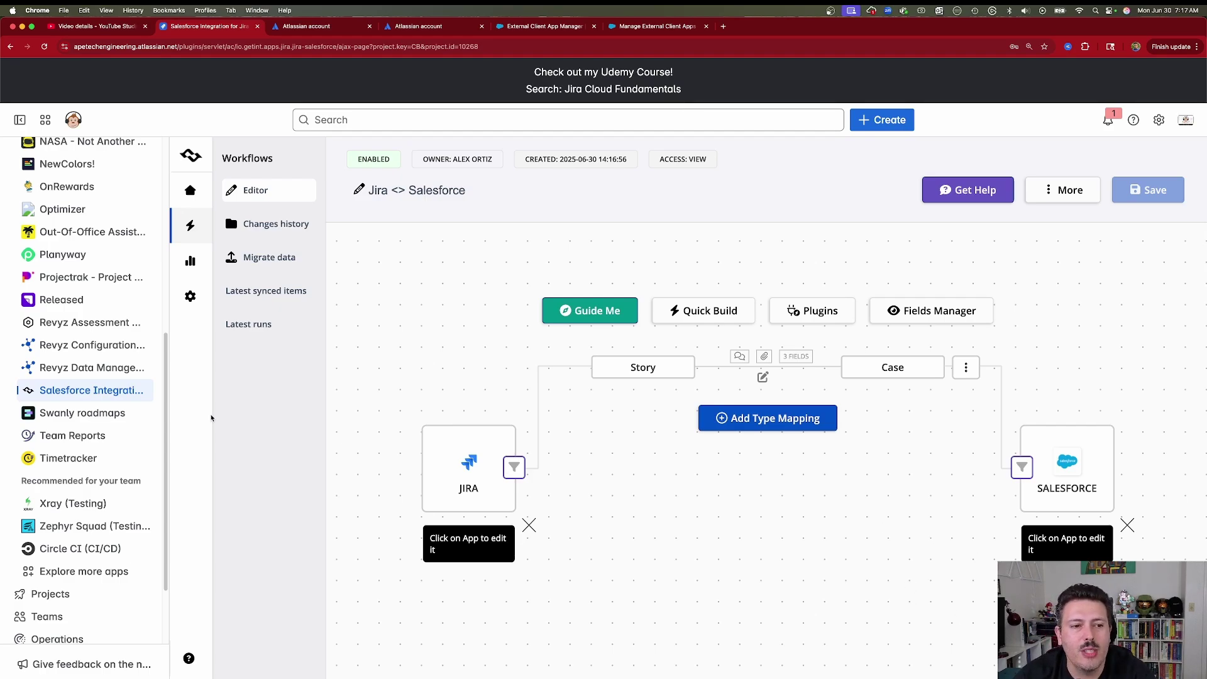
Step: Open the Apetech ARN Demo project in Jira and go to the end of its ARN Scrum backlog
{"action": "left_click", "coordinate": [53, 594]}
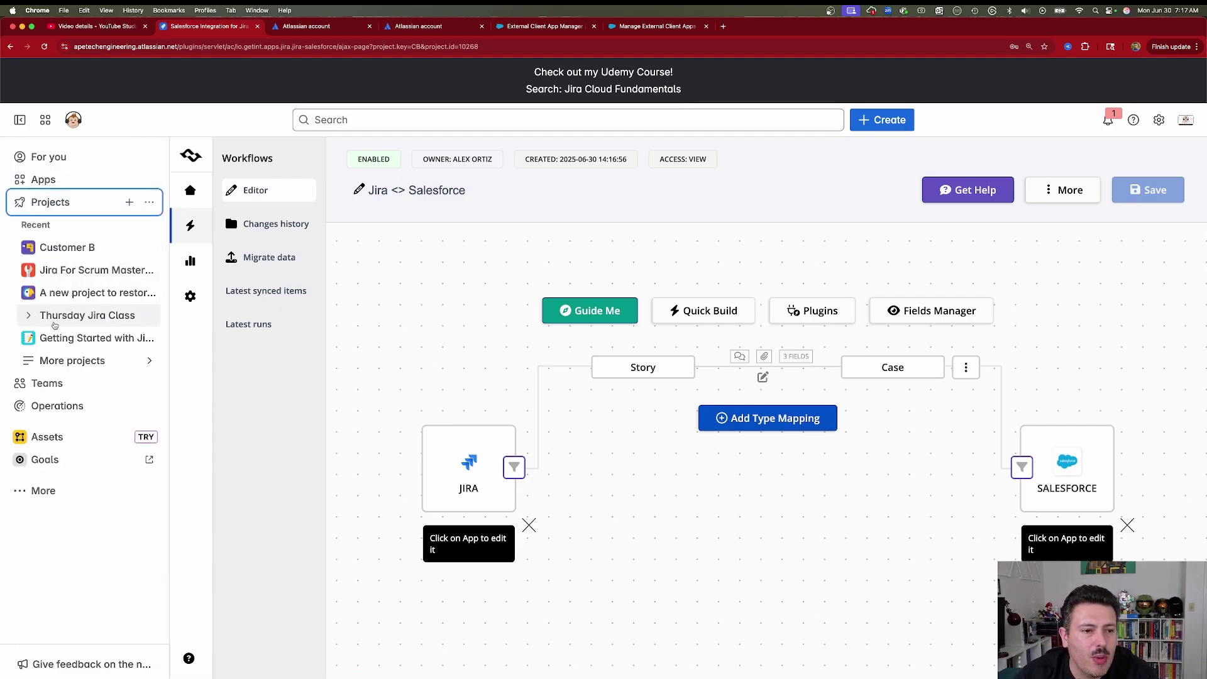
{"action": "left_click", "coordinate": [57, 359]}
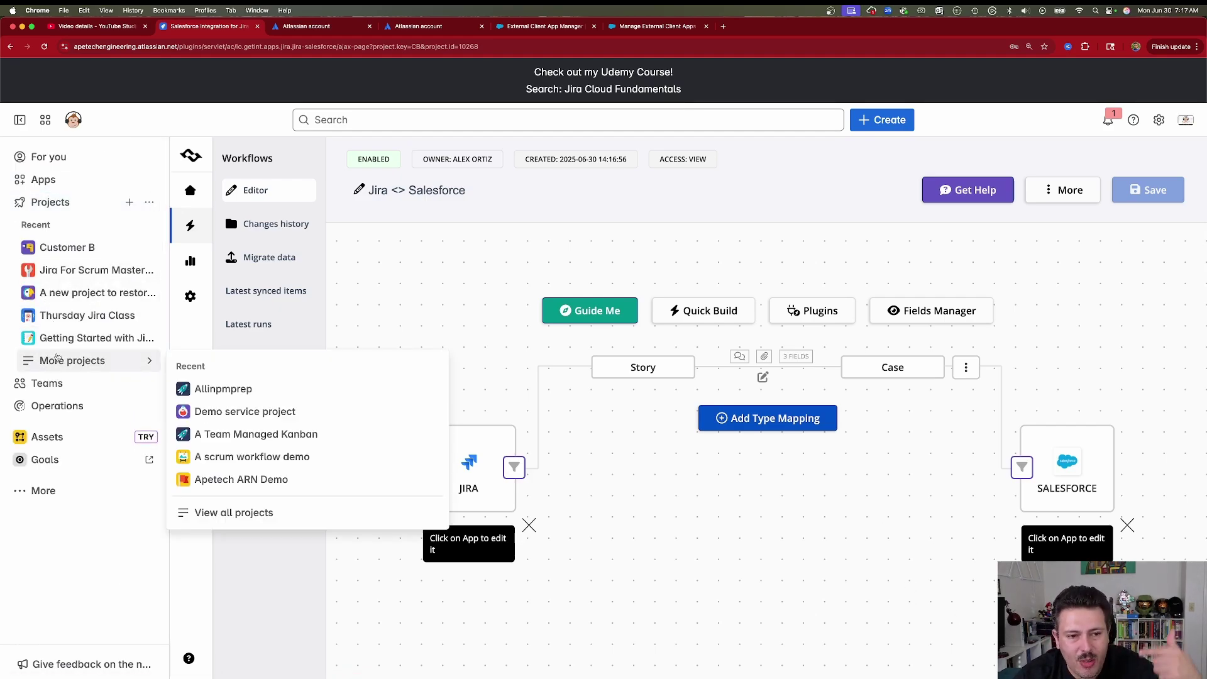
{"action": "left_click", "coordinate": [251, 480]}
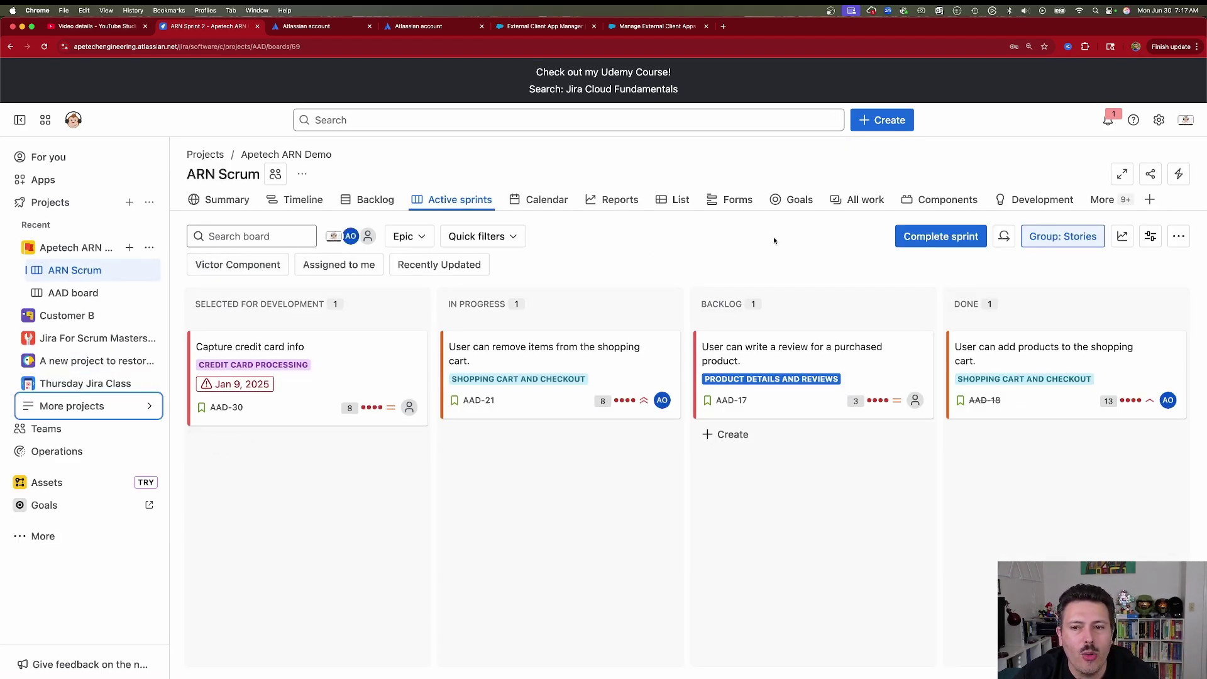
{"action": "left_click", "coordinate": [371, 199]}
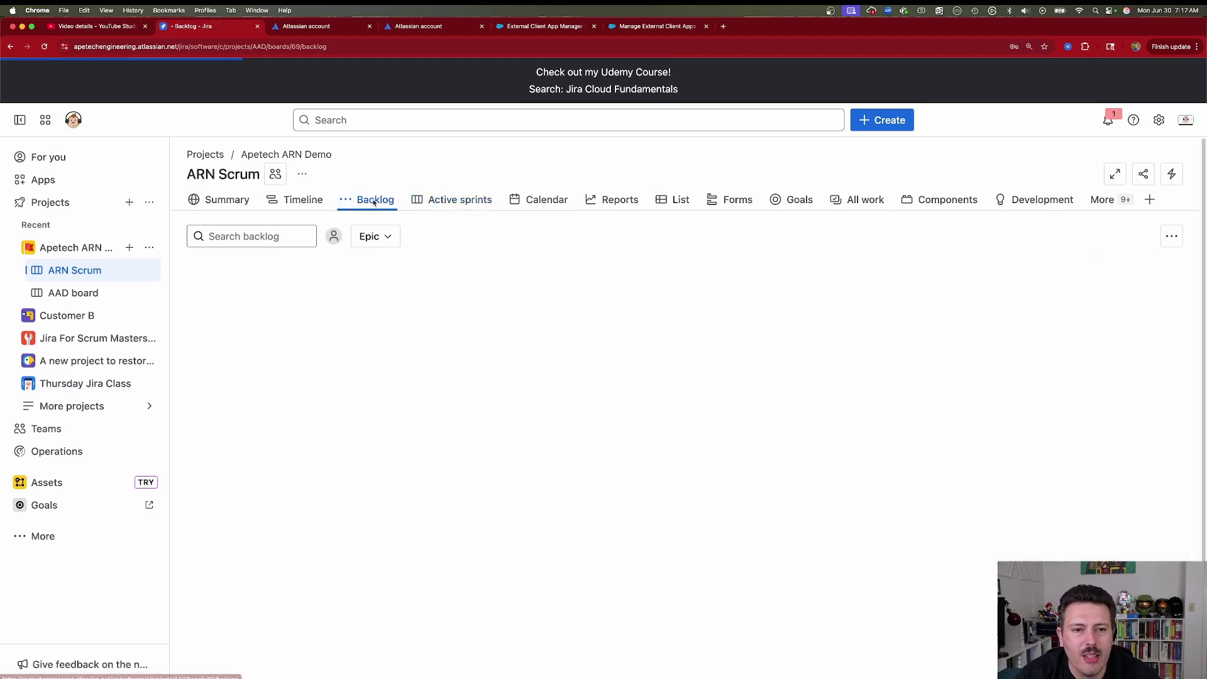
{"action": "scroll", "coordinate": [415, 465], "scroll_direction": "down", "scroll_amount": 20}
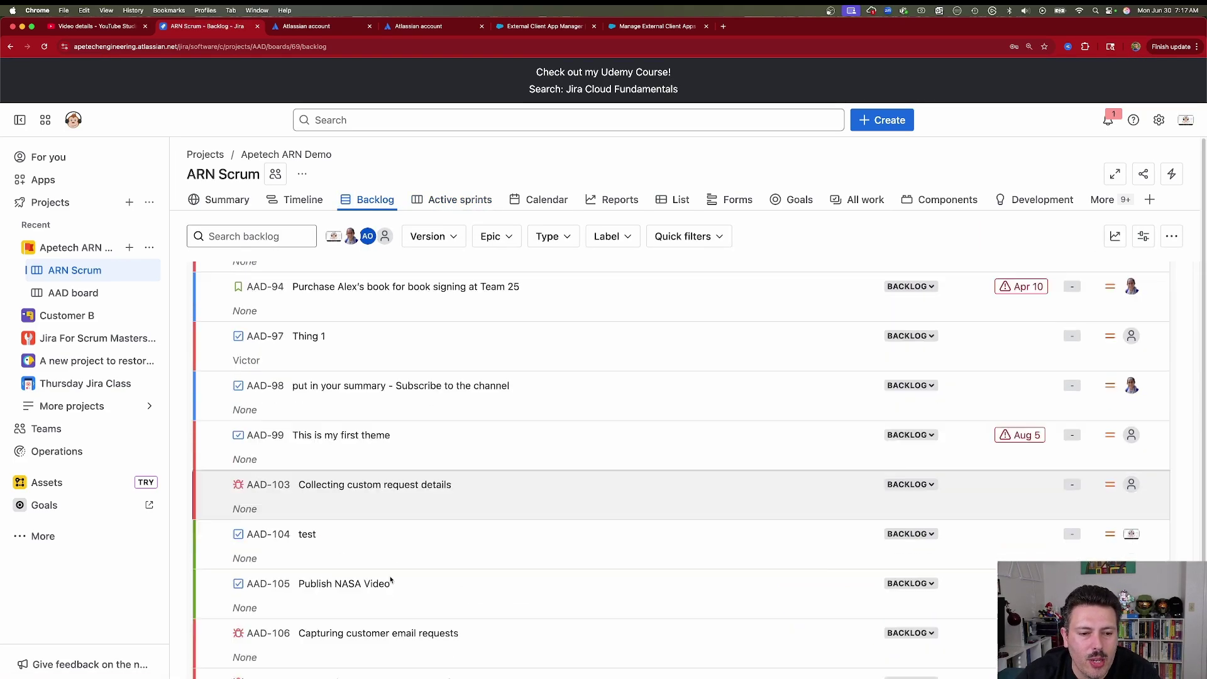
Step: Create a story named "Demo to Salesforce" at the end of the ARN Scrum backlog
{"action": "left_click", "coordinate": [365, 621]}
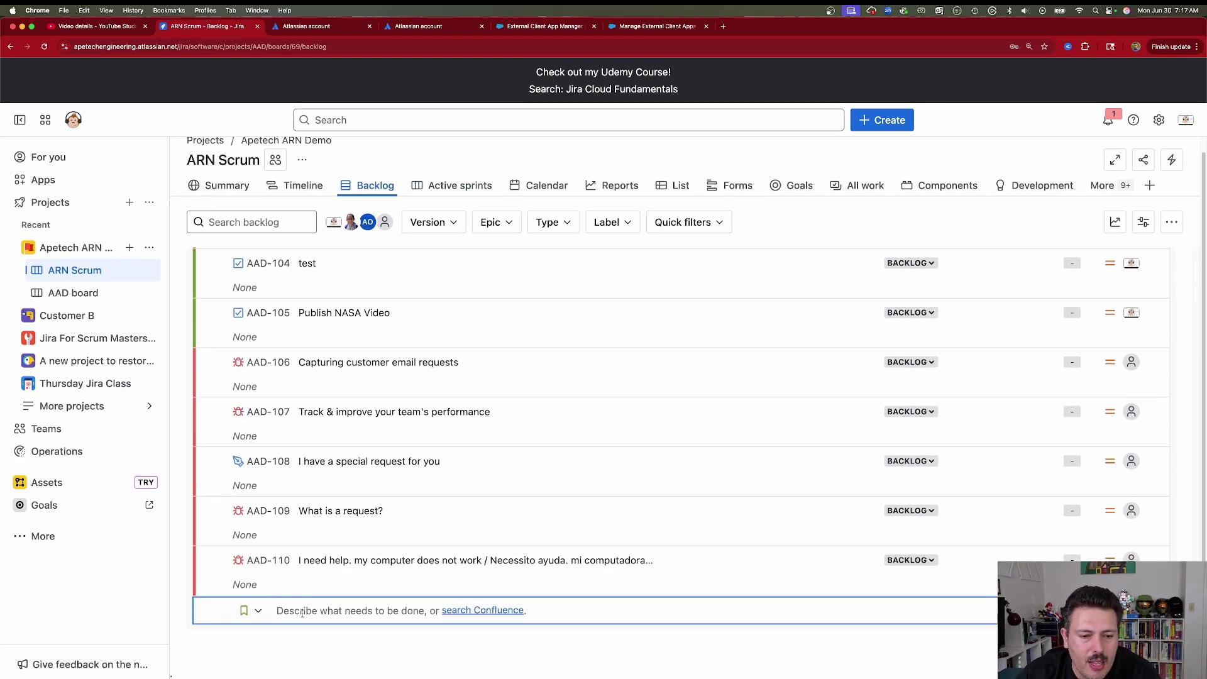
{"action": "type", "text": "Dem"}
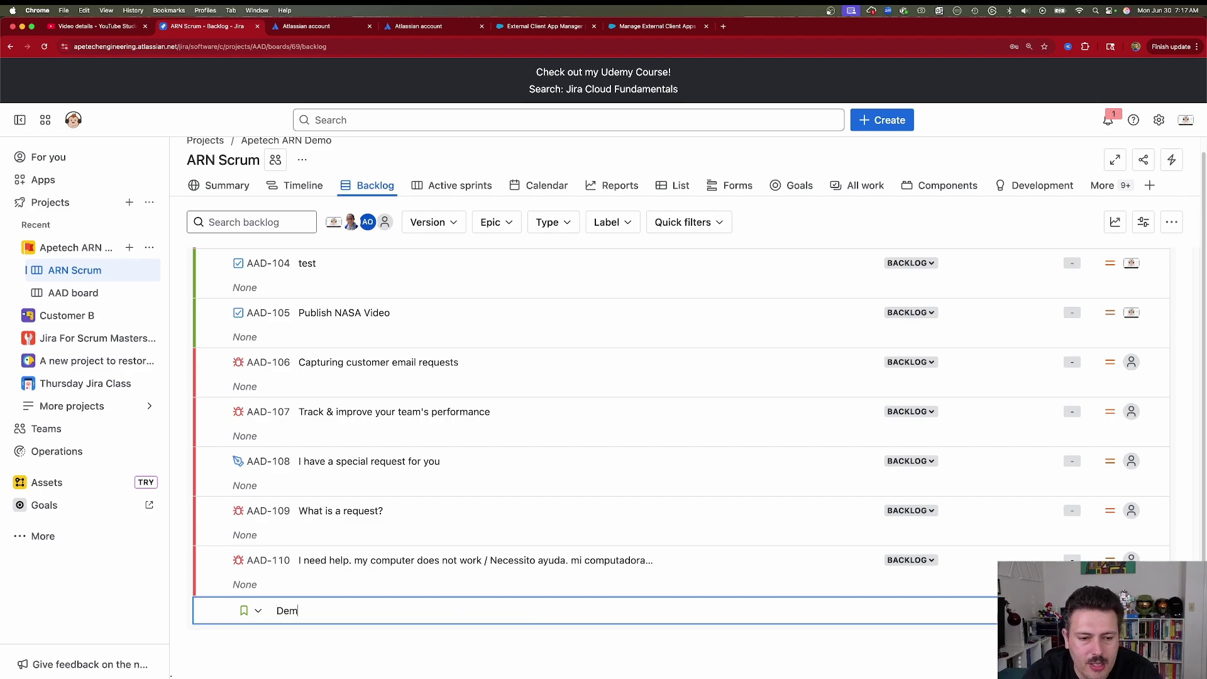
{"action": "type", "text": "o to Salesforce"}
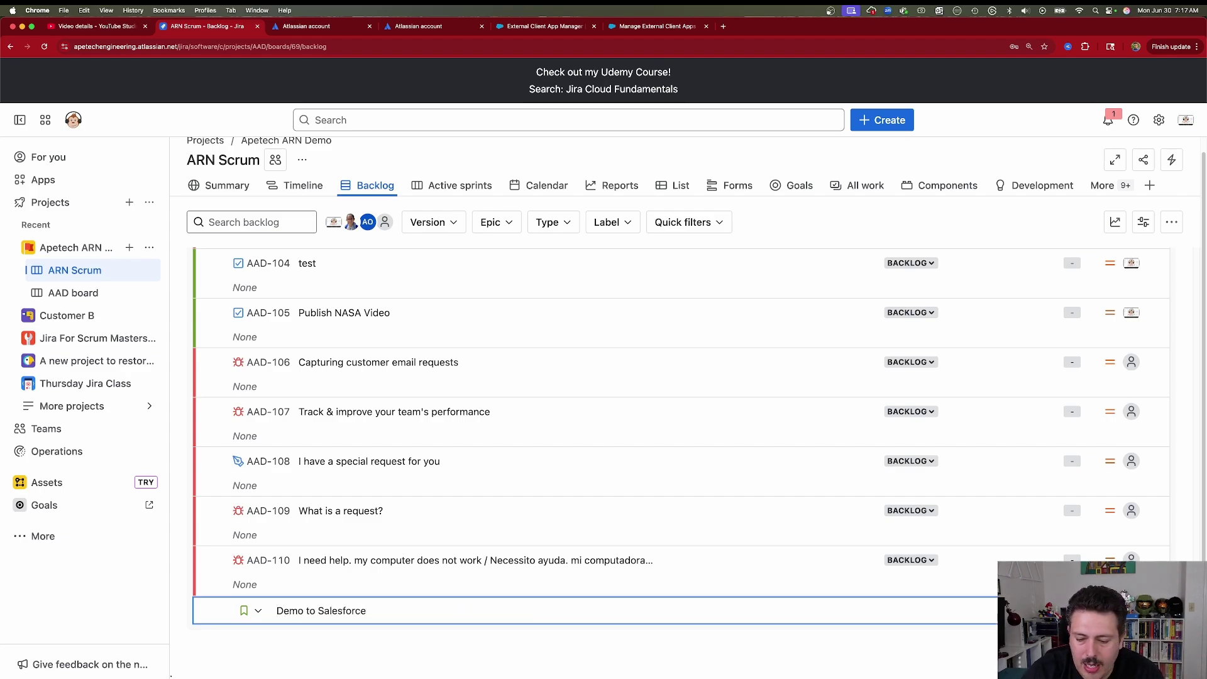
{"action": "key", "text": "Return"}
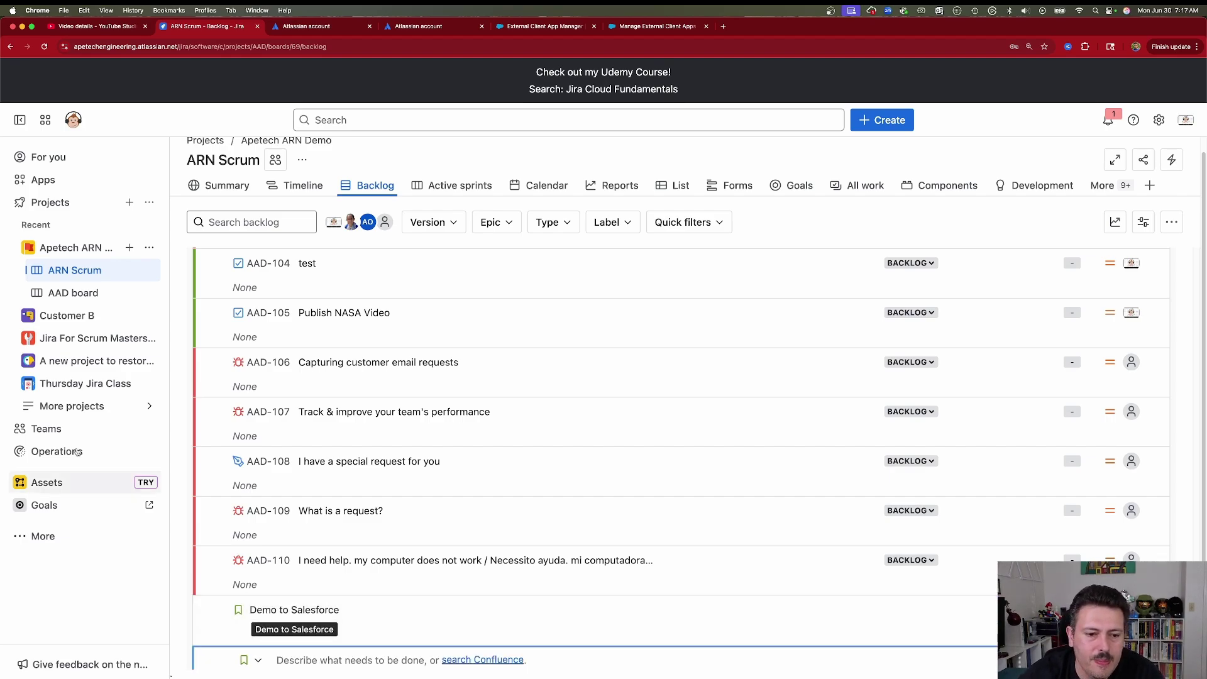